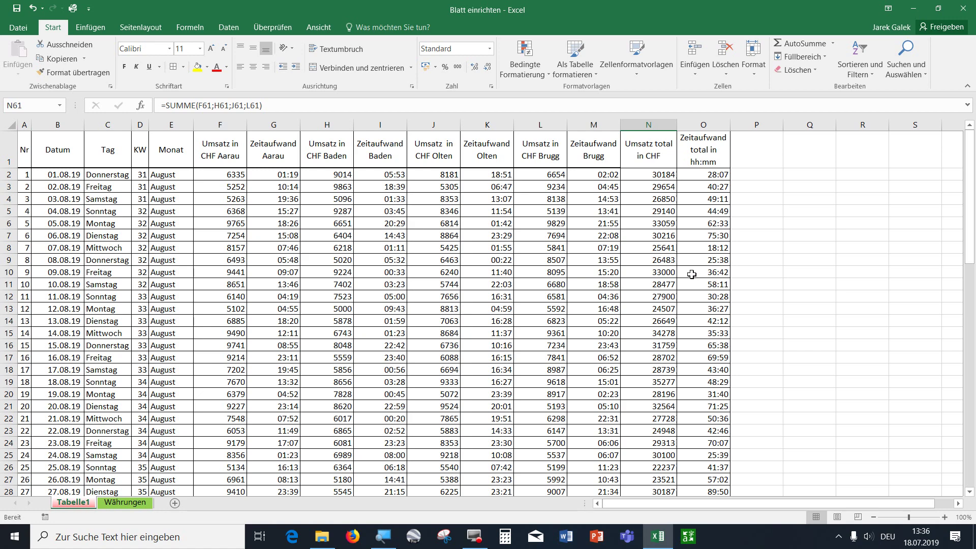
Freeze panes at cell F2 so the header row and columns A–E stay fixed.
{"action": "scroll", "coordinate": [711, 280], "scroll_direction": "down", "scroll_amount": 1}
{"action": "scroll", "coordinate": [701, 277], "scroll_direction": "down", "scroll_amount": 3}
{"action": "scroll", "coordinate": [687, 274], "scroll_direction": "down", "scroll_amount": 5}
{"action": "scroll", "coordinate": [686, 274], "scroll_direction": "down", "scroll_amount": 3}
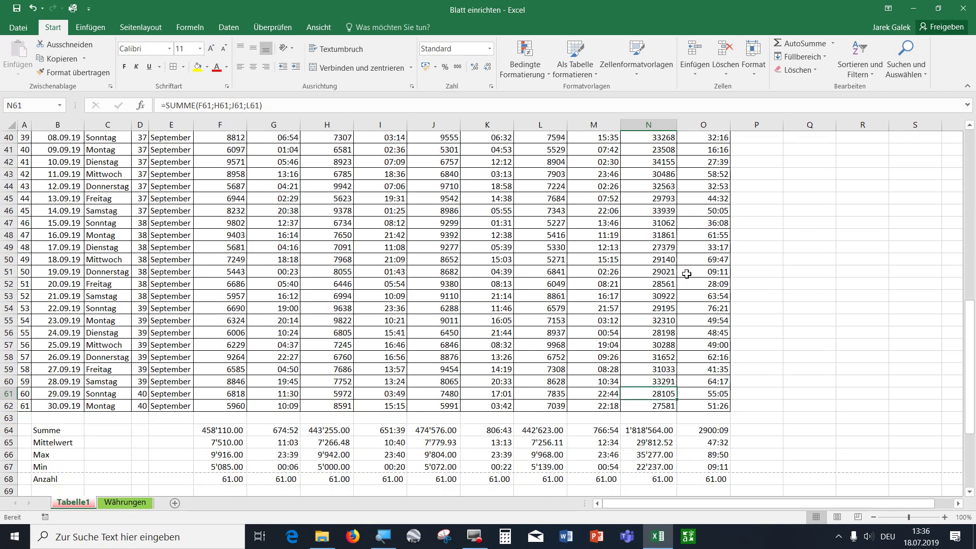
{"action": "scroll", "coordinate": [686, 274], "scroll_direction": "down", "scroll_amount": 1}
{"action": "scroll", "coordinate": [686, 274], "scroll_direction": "down", "scroll_amount": 2}
{"action": "scroll", "coordinate": [683, 277], "scroll_direction": "up", "scroll_amount": 8}
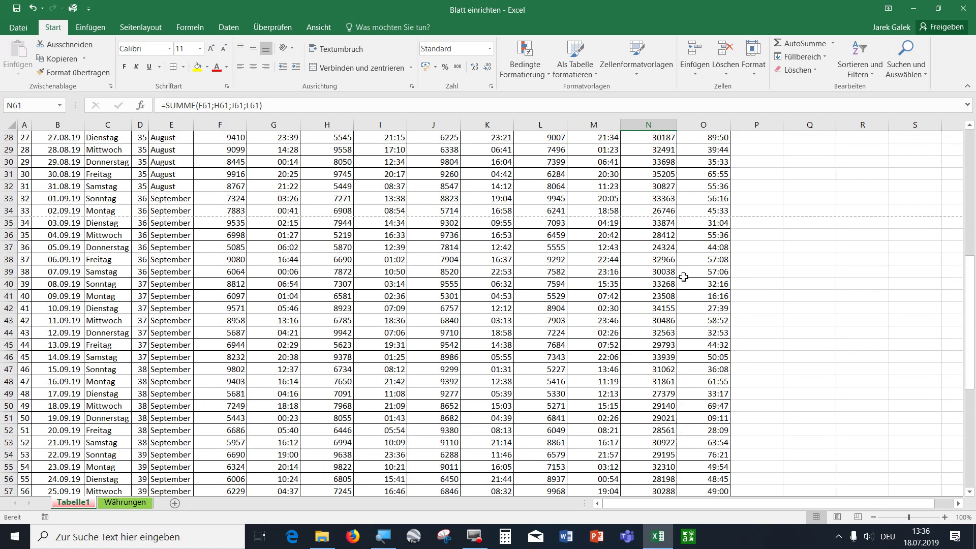
{"action": "scroll", "coordinate": [683, 276], "scroll_direction": "up", "scroll_amount": 7}
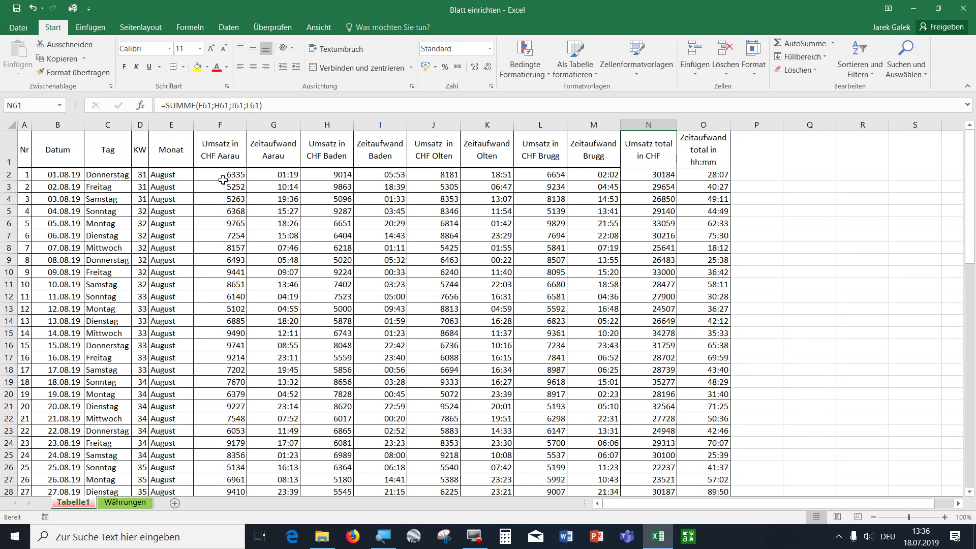
{"action": "scroll", "coordinate": [222, 179], "scroll_direction": "down", "scroll_amount": 7}
{"action": "scroll", "coordinate": [223, 179], "scroll_direction": "down", "scroll_amount": 6}
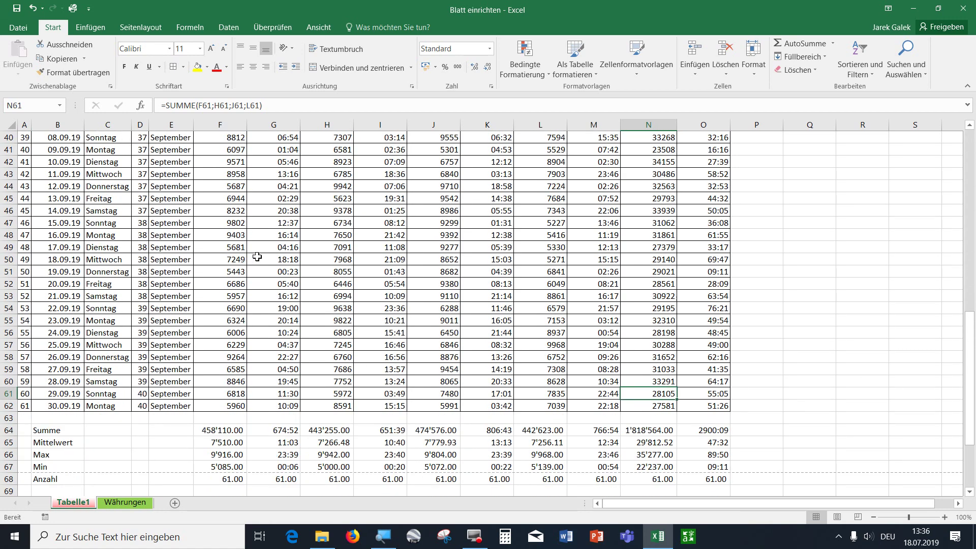
{"action": "scroll", "coordinate": [257, 259], "scroll_direction": "up", "scroll_amount": 6}
{"action": "scroll", "coordinate": [258, 259], "scroll_direction": "up", "scroll_amount": 7}
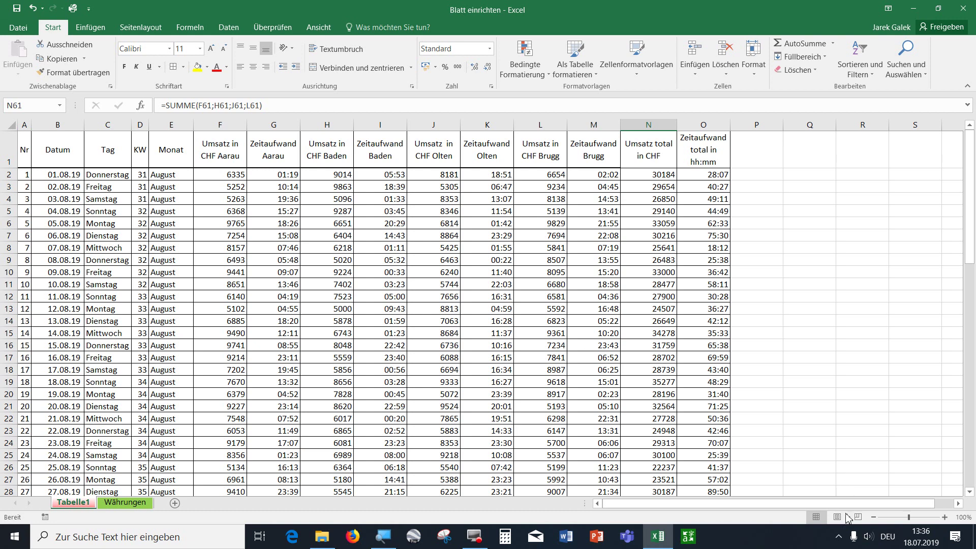
{"action": "left_click", "coordinate": [228, 178]}
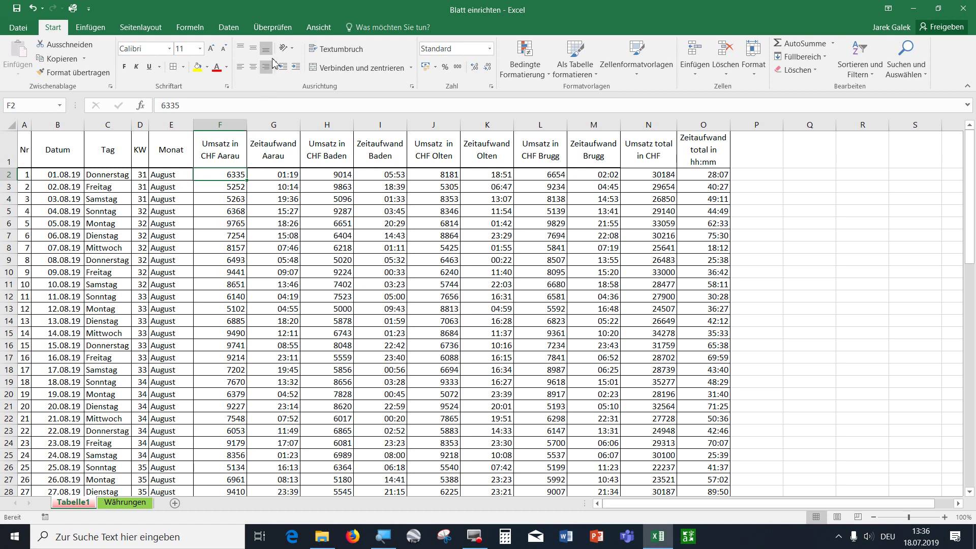
{"action": "left_click", "coordinate": [308, 36]}
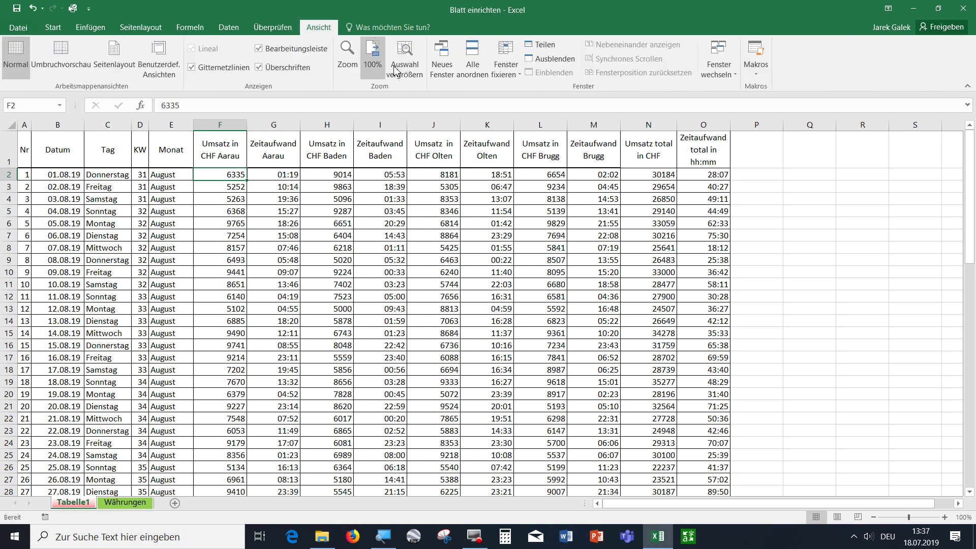
{"action": "left_click", "coordinate": [505, 65]}
{"action": "left_click", "coordinate": [530, 102]}
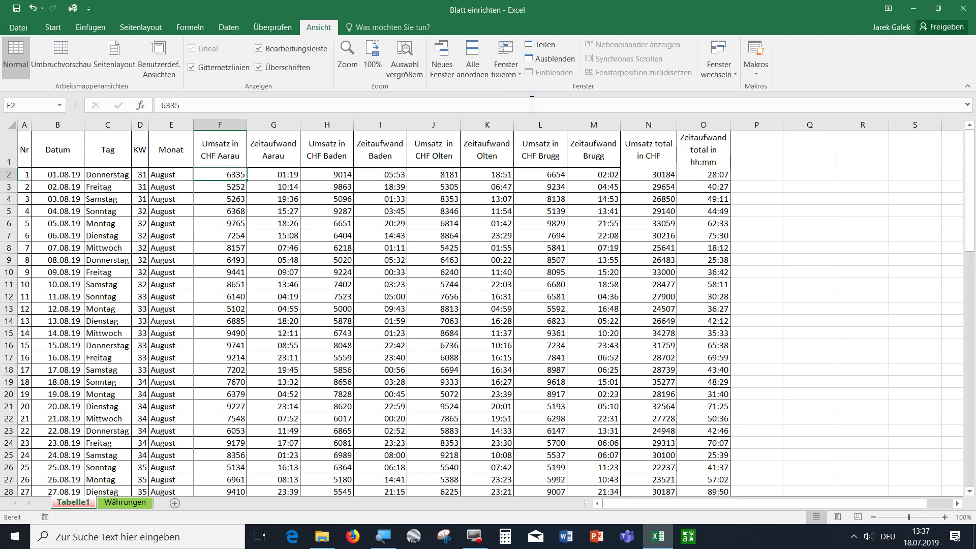
Scroll across and down to the Brugg and total columns and zoom out, confirming the frozen panes.
{"action": "scroll", "coordinate": [246, 278], "scroll_direction": "down", "scroll_amount": 1}
{"action": "scroll", "coordinate": [246, 278], "scroll_direction": "down", "scroll_amount": 6}
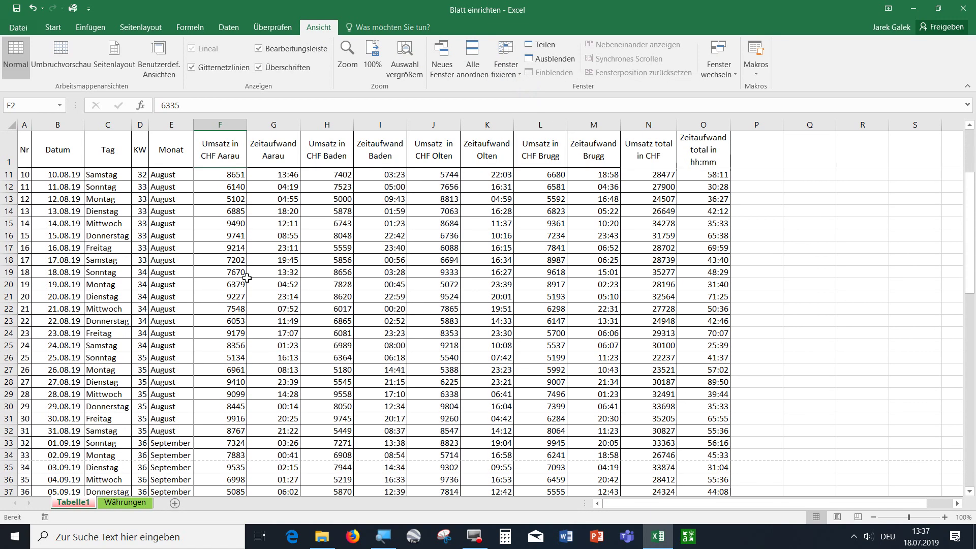
{"action": "scroll", "coordinate": [246, 277], "scroll_direction": "down", "scroll_amount": 4}
{"action": "scroll", "coordinate": [248, 276], "scroll_direction": "down", "scroll_amount": 3}
{"action": "scroll", "coordinate": [250, 274], "scroll_direction": "down", "scroll_amount": 4}
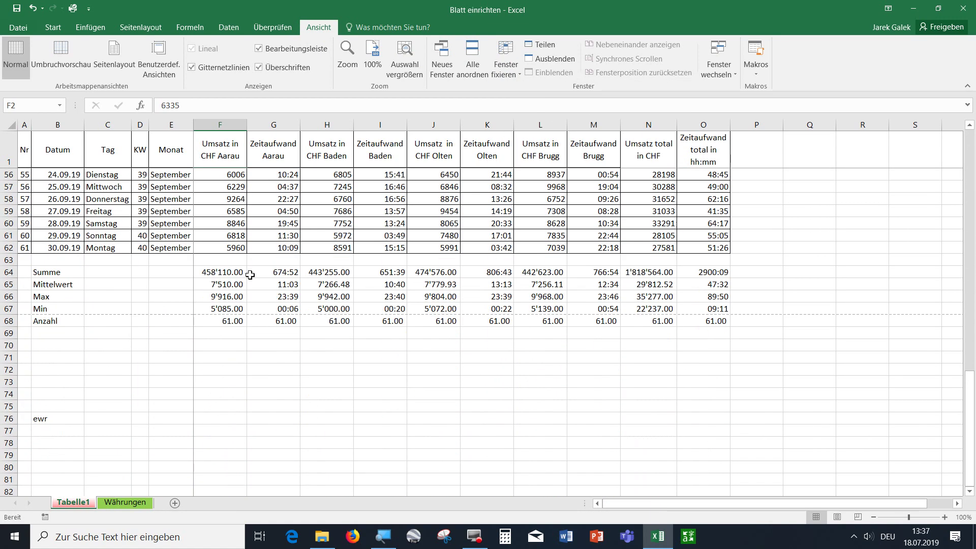
{"action": "scroll", "coordinate": [250, 274], "scroll_direction": "up", "scroll_amount": 4}
{"action": "scroll", "coordinate": [250, 275], "scroll_direction": "up", "scroll_amount": 8}
{"action": "scroll", "coordinate": [250, 276], "scroll_direction": "up", "scroll_amount": 8, "text": "ctrl"}
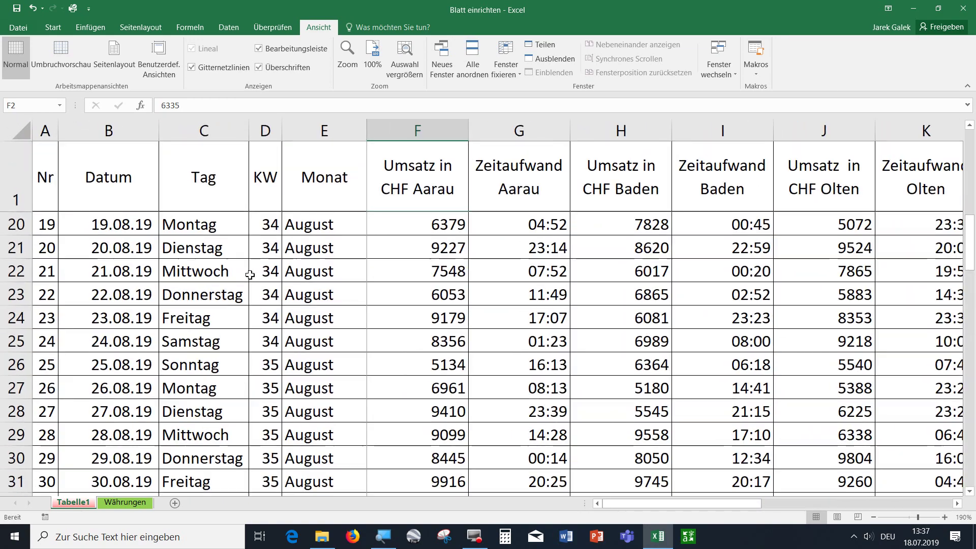
{"action": "scroll", "coordinate": [251, 275], "scroll_direction": "down", "scroll_amount": 2, "text": "ctrl"}
{"action": "scroll", "coordinate": [748, 454], "scroll_direction": "down", "scroll_amount": 2, "text": "ctrl"}
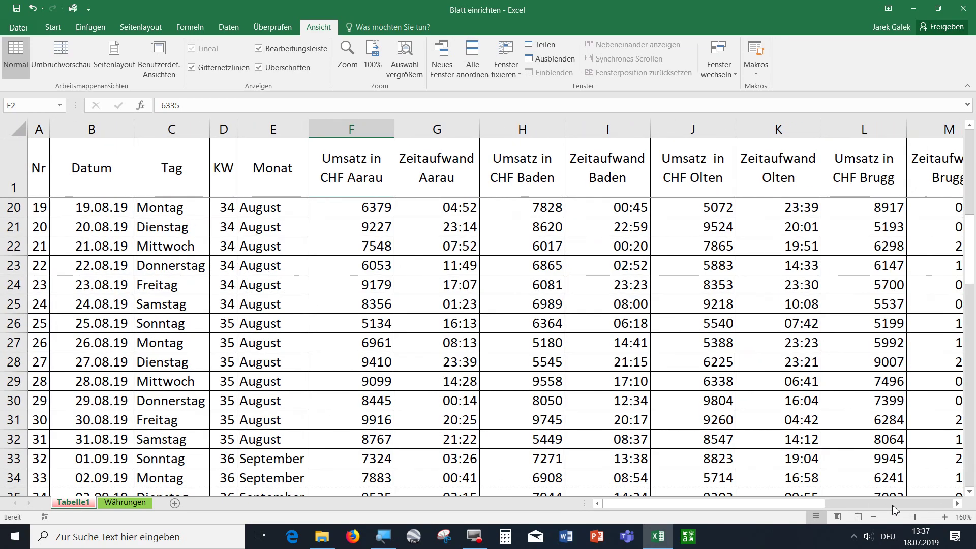
{"action": "left_click", "coordinate": [957, 505]}
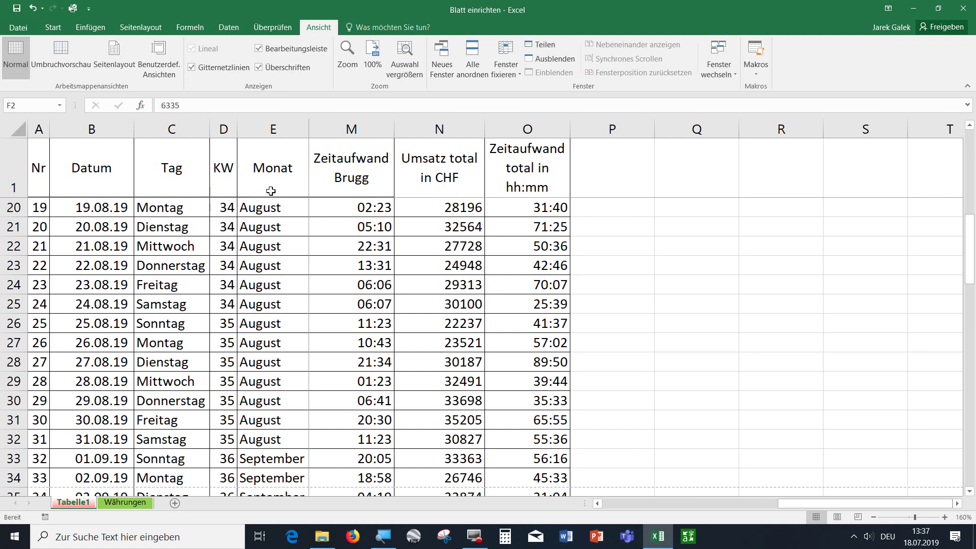
{"action": "scroll", "coordinate": [295, 238], "scroll_direction": "up", "scroll_amount": 5}
{"action": "scroll", "coordinate": [304, 233], "scroll_direction": "up", "scroll_amount": 1}
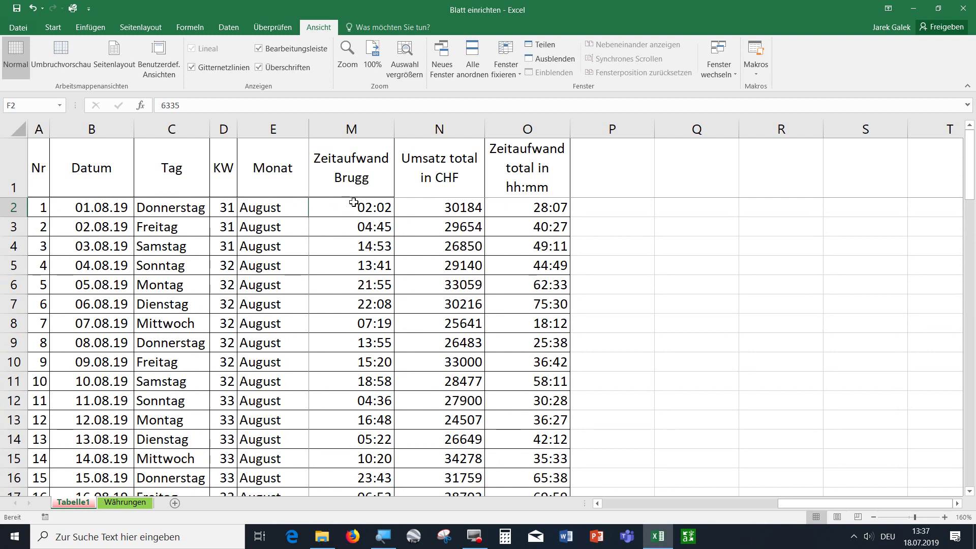
{"action": "scroll", "coordinate": [369, 188], "scroll_direction": "down", "scroll_amount": 2}
{"action": "scroll", "coordinate": [370, 190], "scroll_direction": "down", "scroll_amount": 5}
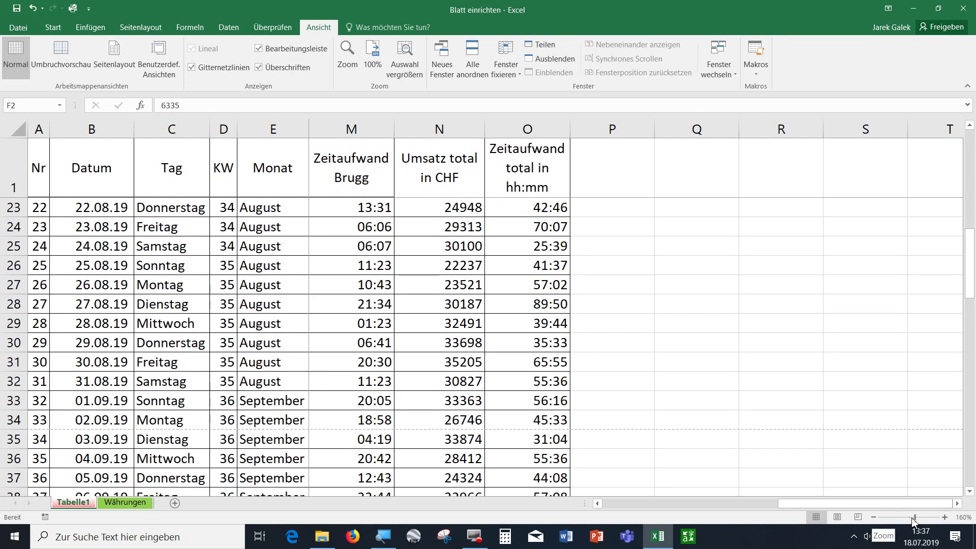
{"action": "left_click_drag", "start_coordinate": [913, 519], "coordinate": [911, 520]}
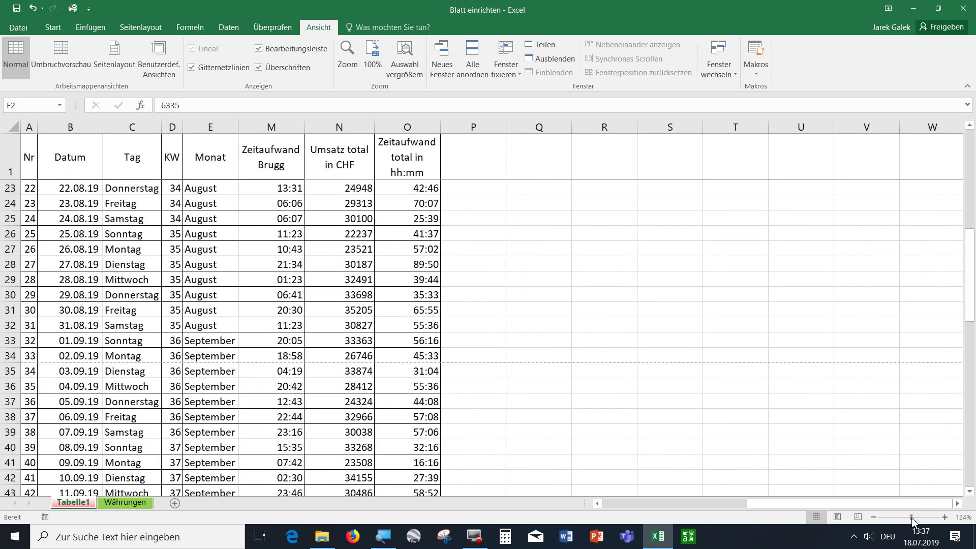
{"action": "left_click", "coordinate": [693, 503]}
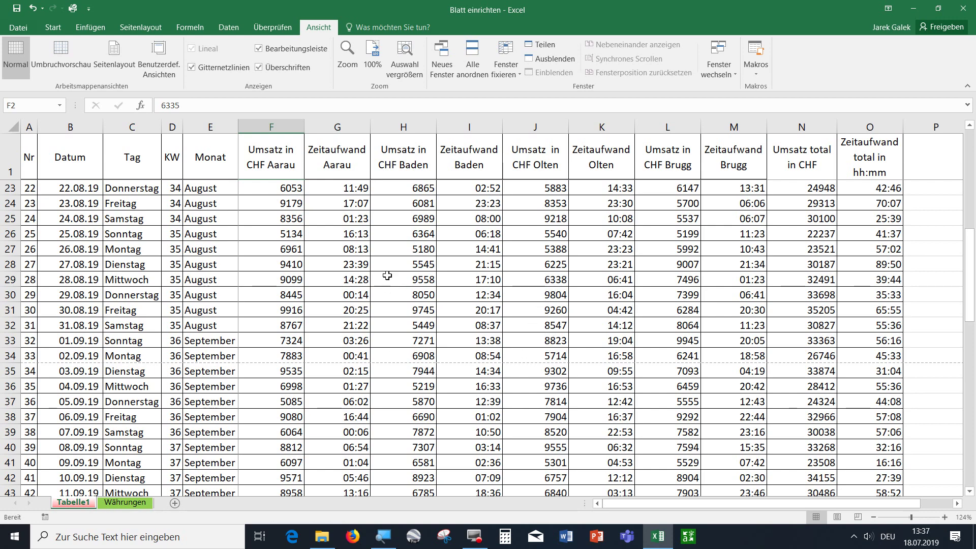
{"action": "scroll", "coordinate": [388, 275], "scroll_direction": "down", "scroll_amount": 6}
{"action": "scroll", "coordinate": [403, 261], "scroll_direction": "down", "scroll_amount": 2, "text": "ctrl"}
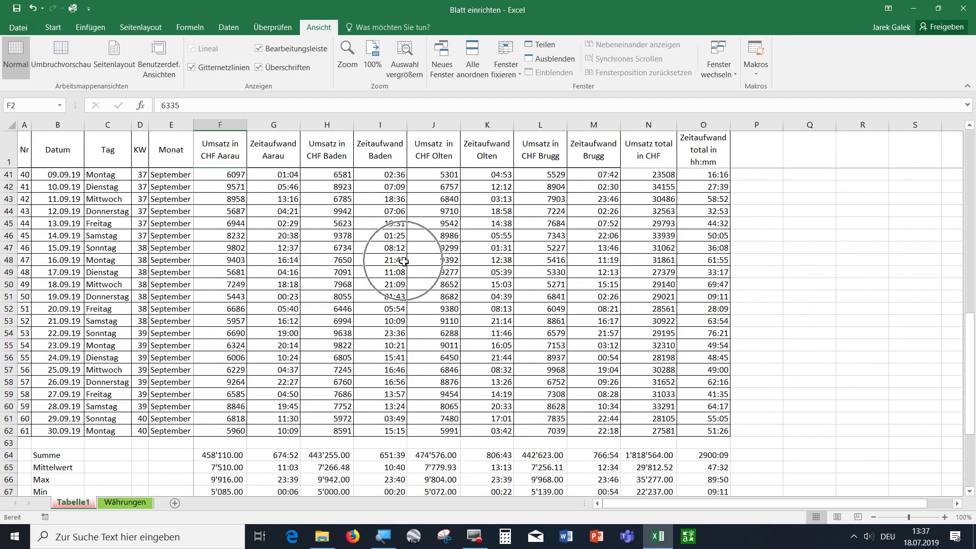
{"action": "scroll", "coordinate": [403, 262], "scroll_direction": "down", "scroll_amount": 1}
{"action": "scroll", "coordinate": [405, 264], "scroll_direction": "down", "scroll_amount": 1}
{"action": "scroll", "coordinate": [405, 265], "scroll_direction": "up", "scroll_amount": 1}
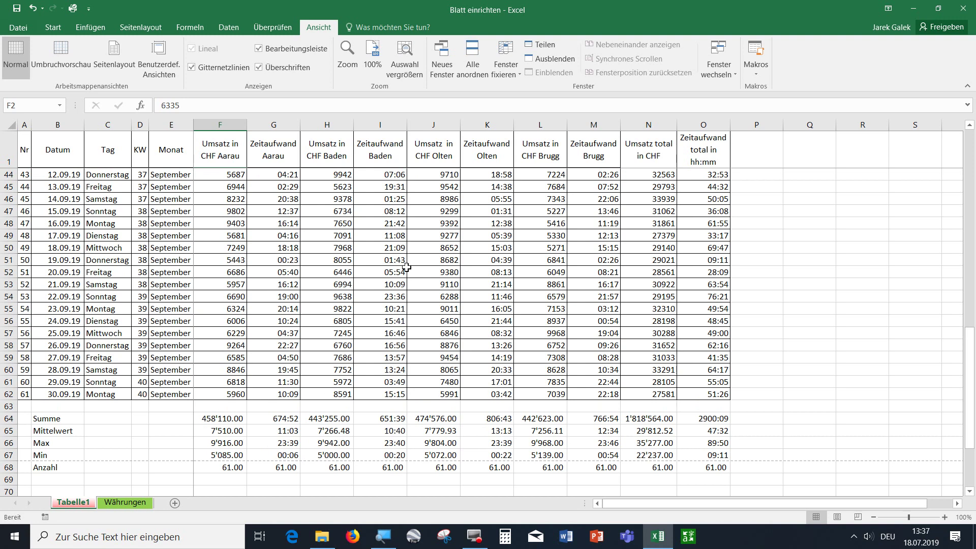
{"action": "scroll", "coordinate": [407, 267], "scroll_direction": "up", "scroll_amount": 3}
{"action": "scroll", "coordinate": [407, 267], "scroll_direction": "up", "scroll_amount": 6}
{"action": "scroll", "coordinate": [406, 267], "scroll_direction": "up", "scroll_amount": 2}
{"action": "scroll", "coordinate": [407, 266], "scroll_direction": "up", "scroll_amount": 2}
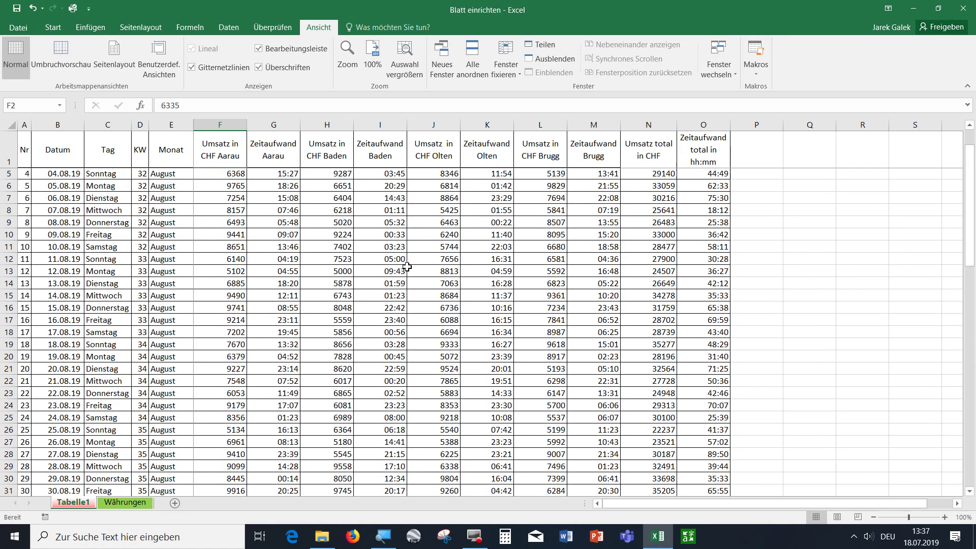
{"action": "scroll", "coordinate": [406, 266], "scroll_direction": "down", "scroll_amount": 3}
{"action": "scroll", "coordinate": [406, 266], "scroll_direction": "down", "scroll_amount": 3}
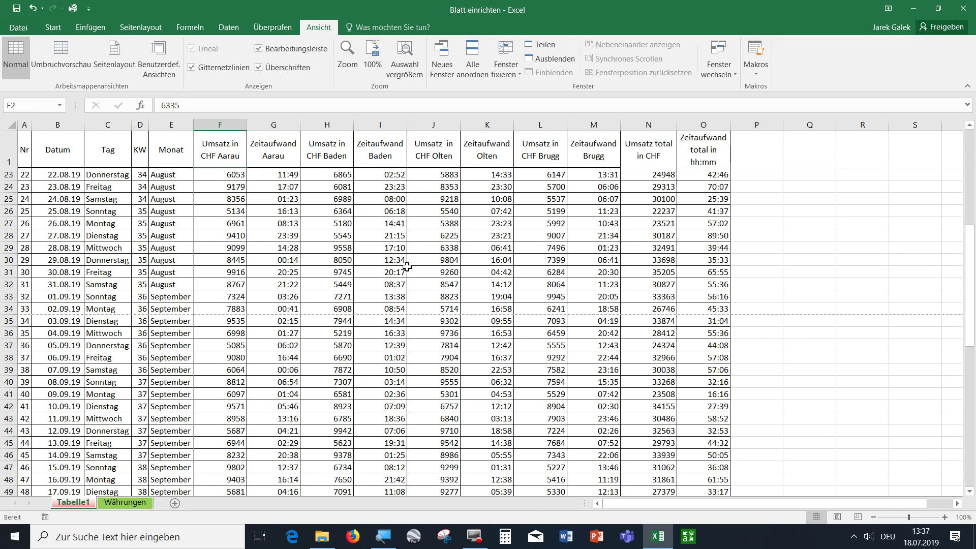
{"action": "scroll", "coordinate": [407, 267], "scroll_direction": "down", "scroll_amount": 2}
{"action": "scroll", "coordinate": [407, 267], "scroll_direction": "down", "scroll_amount": 2}
{"action": "scroll", "coordinate": [407, 266], "scroll_direction": "down", "scroll_amount": 1}
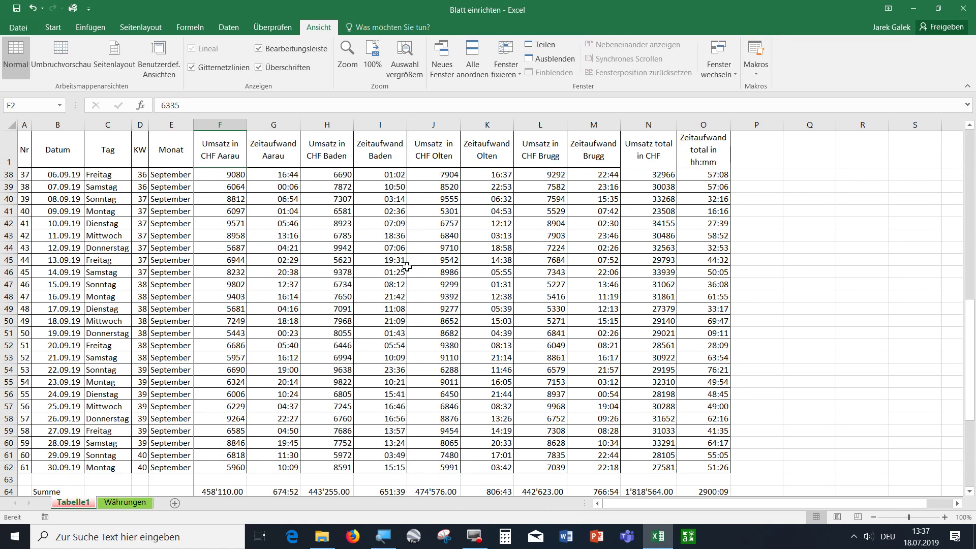
{"action": "scroll", "coordinate": [407, 267], "scroll_direction": "down", "scroll_amount": 3}
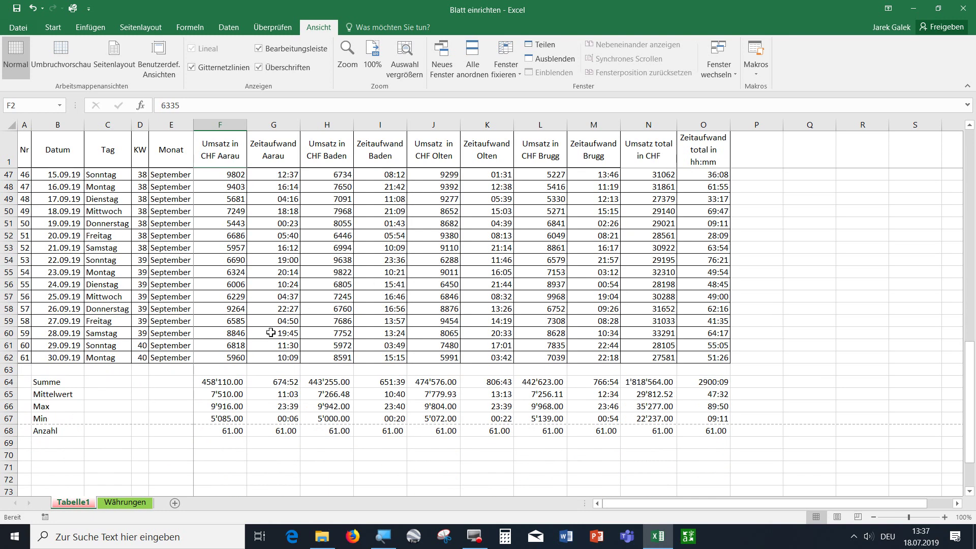
Give the Aarau, Baden, Olten, Brugg and total CHF revenue columns accounting format with two decimals.
{"action": "left_click", "coordinate": [219, 128]}
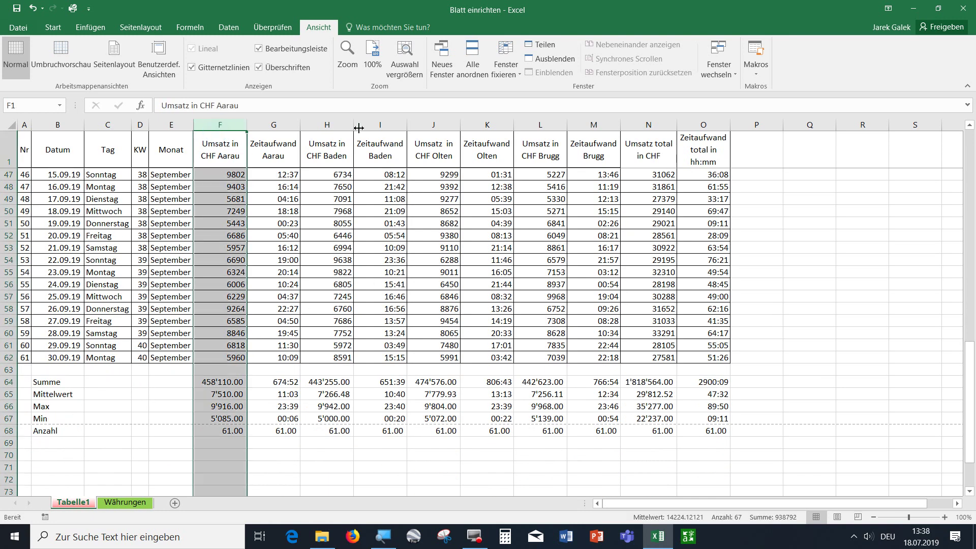
{"action": "left_click", "coordinate": [331, 125], "text": "ctrl"}
{"action": "left_click", "coordinate": [425, 127], "text": "ctrl"}
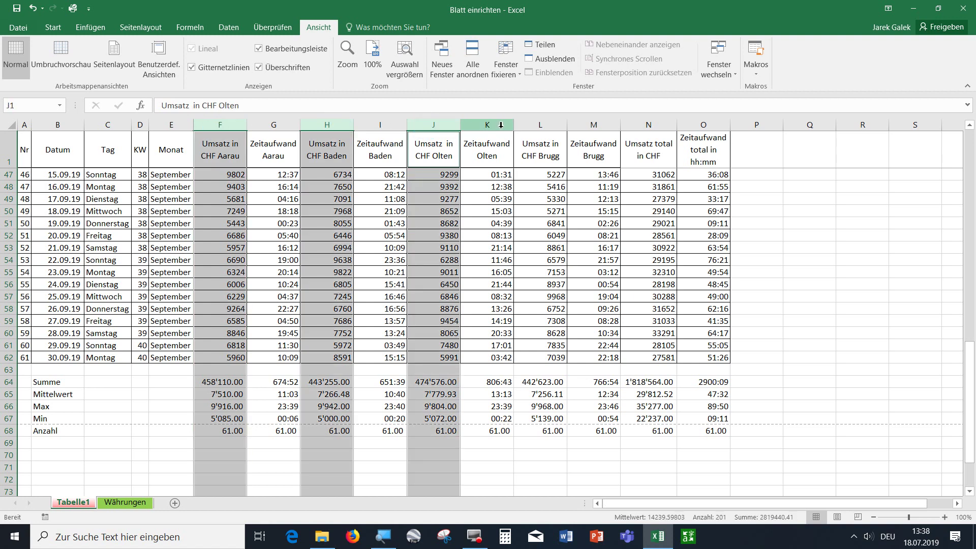
{"action": "left_click", "coordinate": [533, 126], "text": "ctrl"}
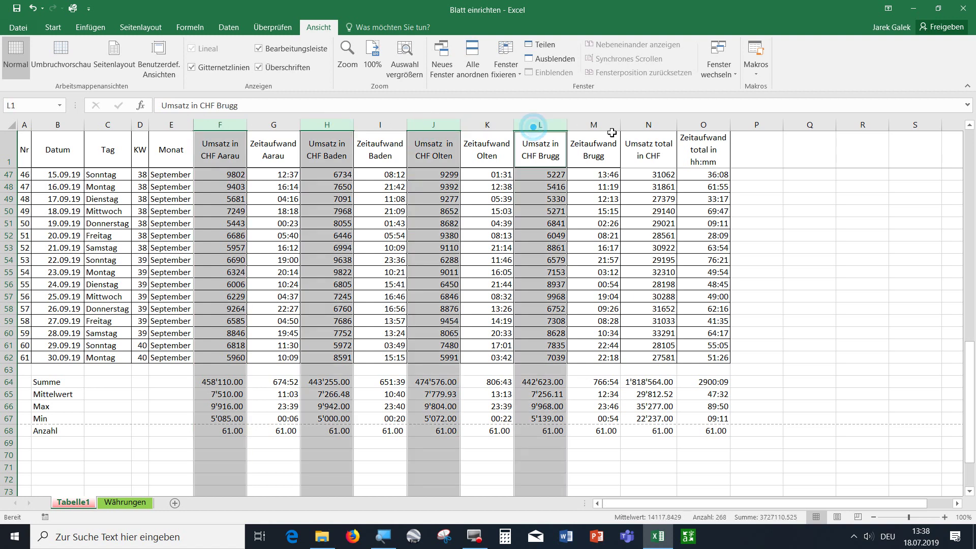
{"action": "left_click", "coordinate": [642, 129], "text": "ctrl"}
{"action": "left_click", "coordinate": [53, 28]}
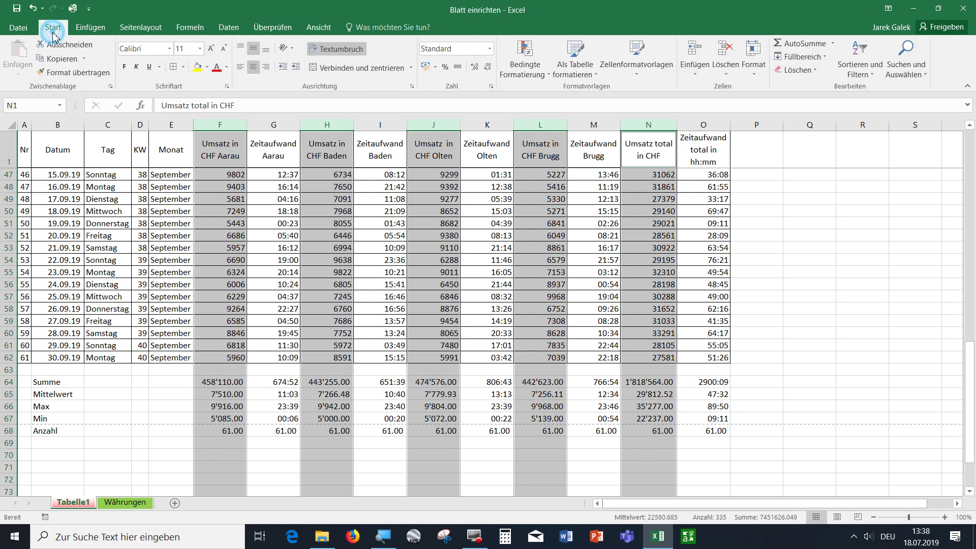
{"action": "left_click", "coordinate": [457, 67]}
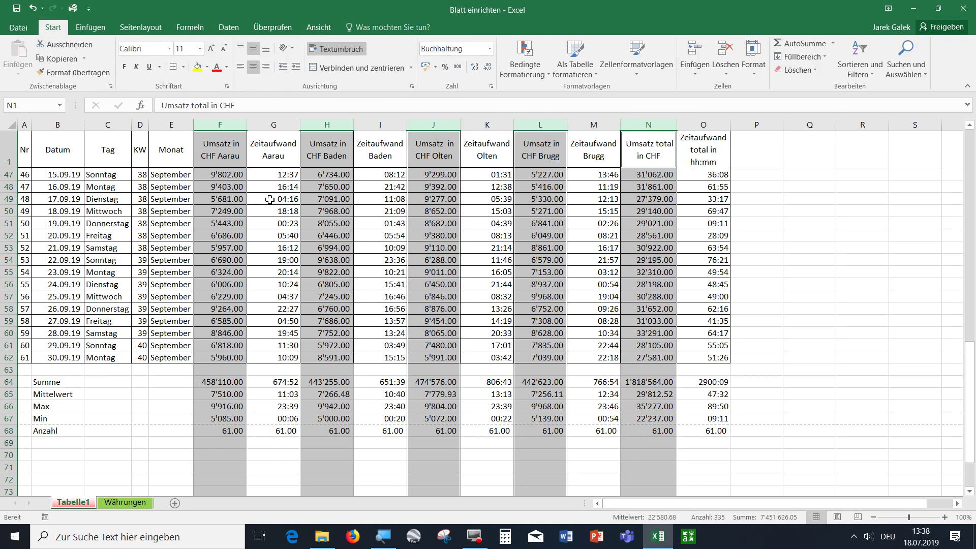
Select the header row from A1 to O1.
{"action": "scroll", "coordinate": [438, 305], "scroll_direction": "up", "scroll_amount": 3}
{"action": "scroll", "coordinate": [438, 305], "scroll_direction": "up", "scroll_amount": 5}
{"action": "scroll", "coordinate": [447, 302], "scroll_direction": "up", "scroll_amount": 7}
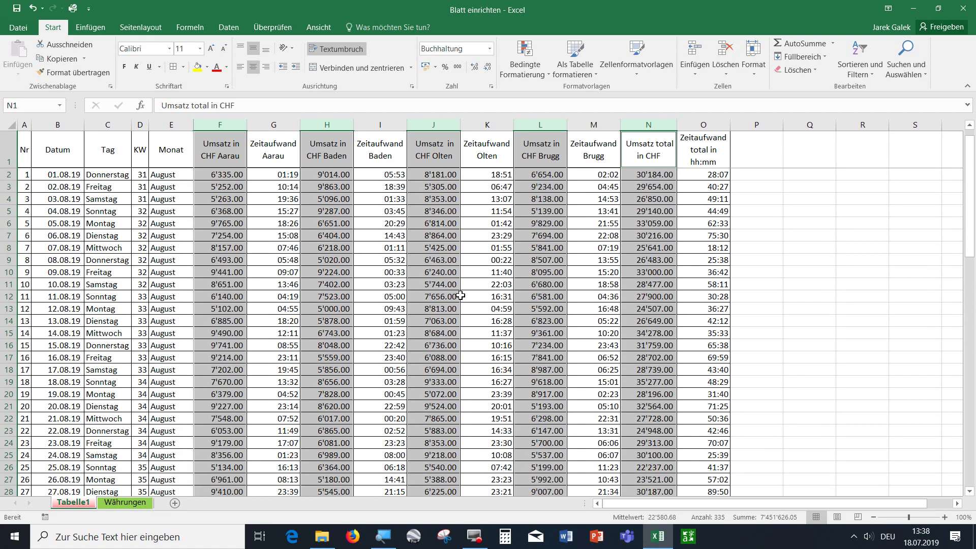
{"action": "left_click_drag", "start_coordinate": [539, 236], "coordinate": [577, 237]}
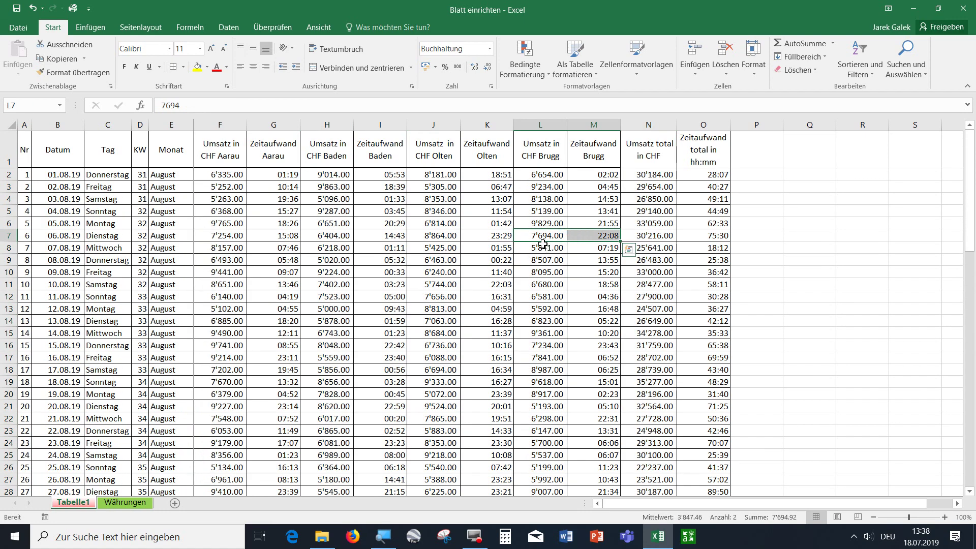
{"action": "left_click_drag", "start_coordinate": [706, 156], "coordinate": [2, 166]}
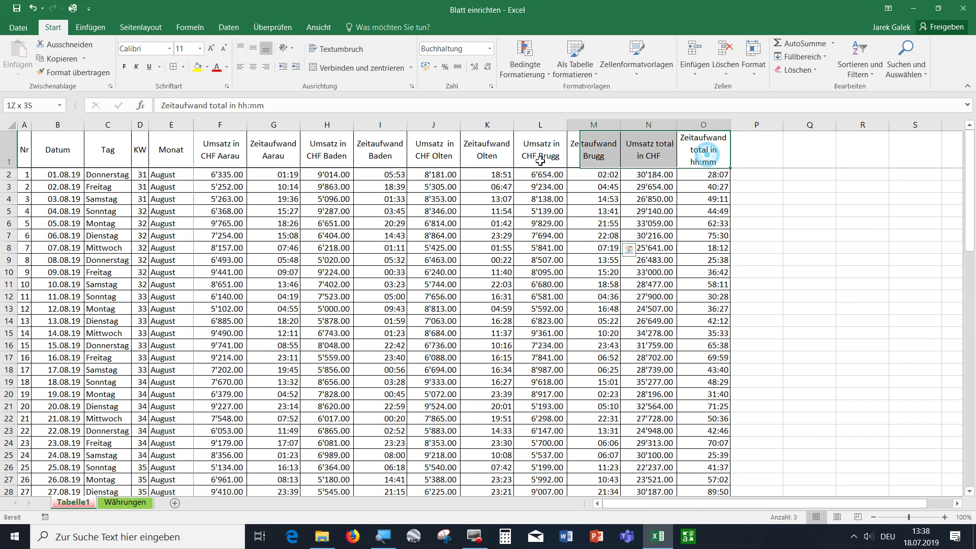
Apply a thick outside border to the header row A1:O1.
{"action": "left_click", "coordinate": [183, 66]}
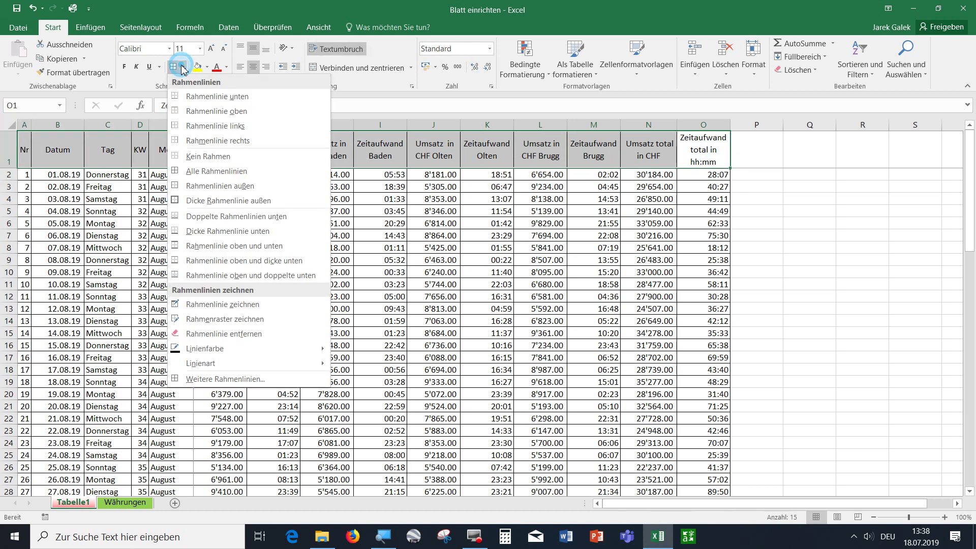
{"action": "left_click", "coordinate": [219, 200]}
{"action": "left_click", "coordinate": [713, 249]}
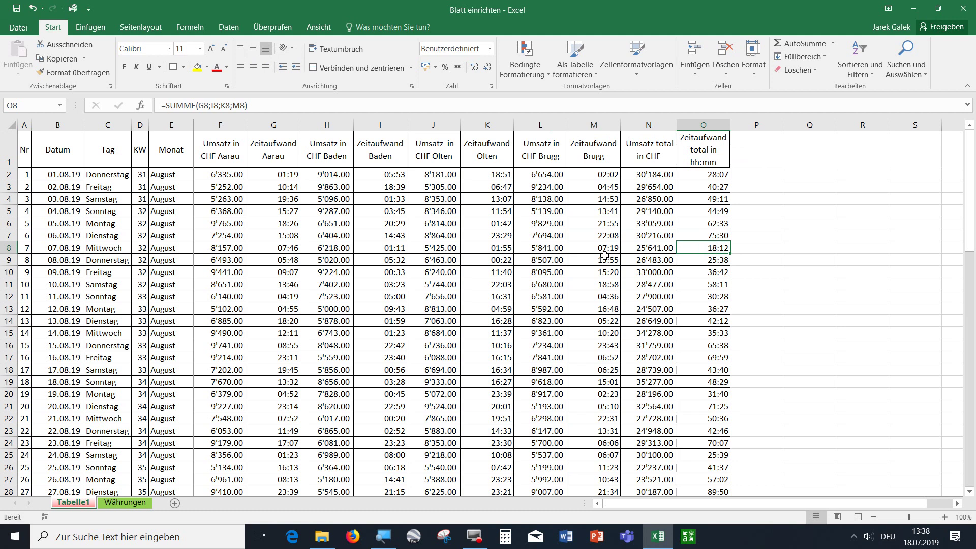
Select the Umsatz total in CHF cells N2:N62.
{"action": "scroll", "coordinate": [604, 255], "scroll_direction": "down", "scroll_amount": 1}
{"action": "scroll", "coordinate": [604, 254], "scroll_direction": "down", "scroll_amount": 3}
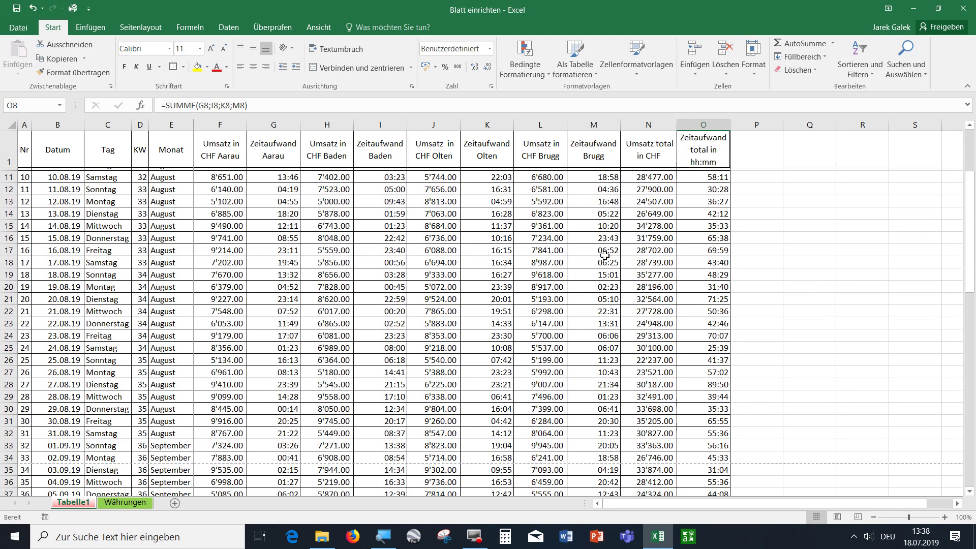
{"action": "scroll", "coordinate": [603, 250], "scroll_direction": "down", "scroll_amount": 3}
{"action": "scroll", "coordinate": [594, 198], "scroll_direction": "down", "scroll_amount": 3}
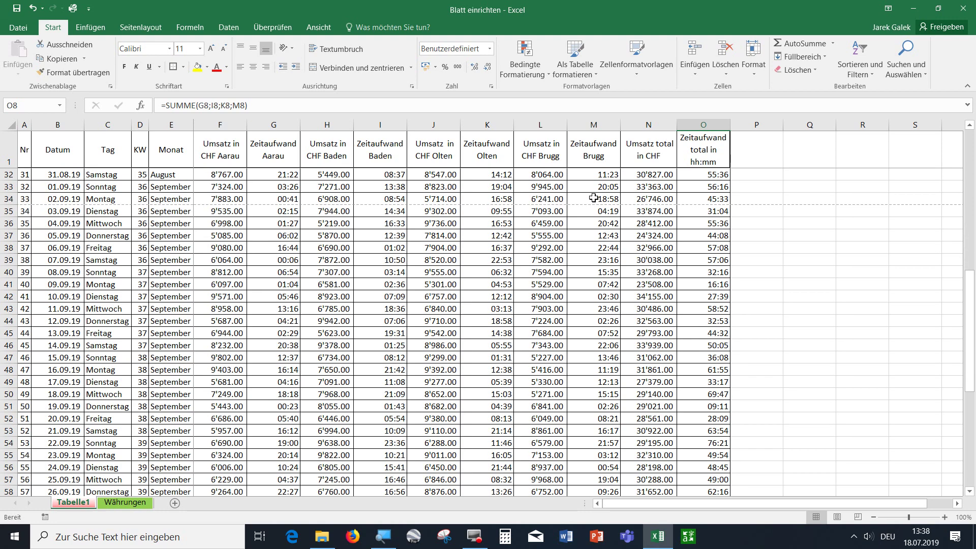
{"action": "scroll", "coordinate": [579, 225], "scroll_direction": "down", "scroll_amount": 3}
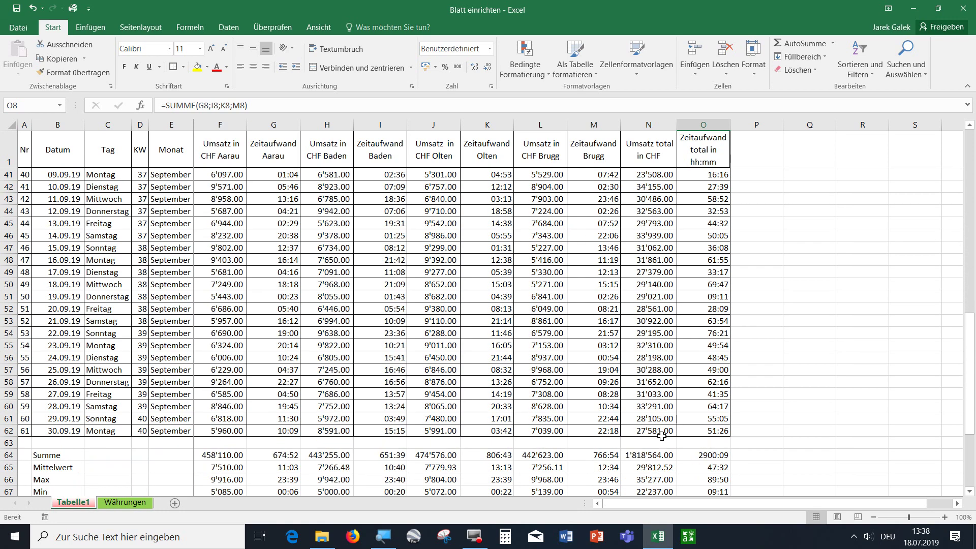
{"action": "left_click_drag", "start_coordinate": [660, 431], "coordinate": [693, 2]}
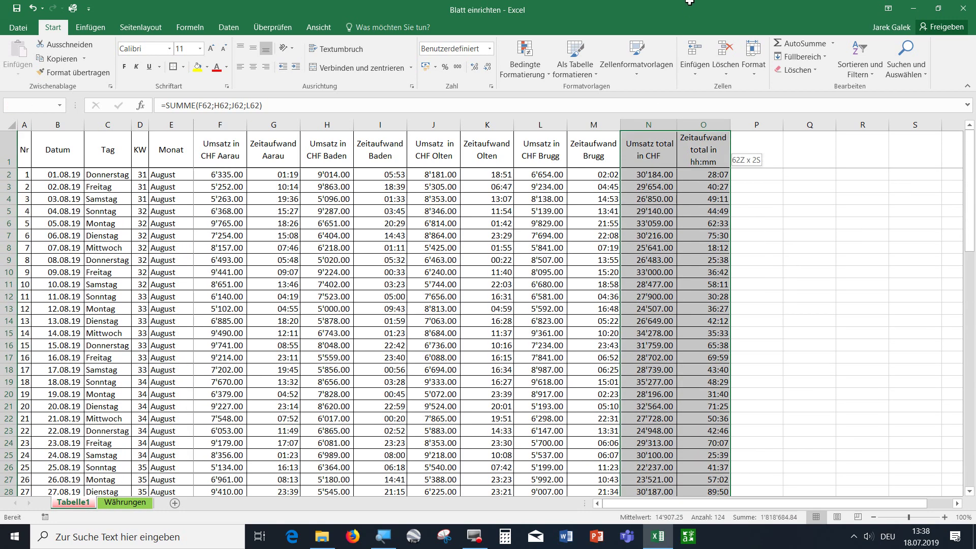
{"action": "left_click_drag", "start_coordinate": [693, 2], "coordinate": [646, 176]}
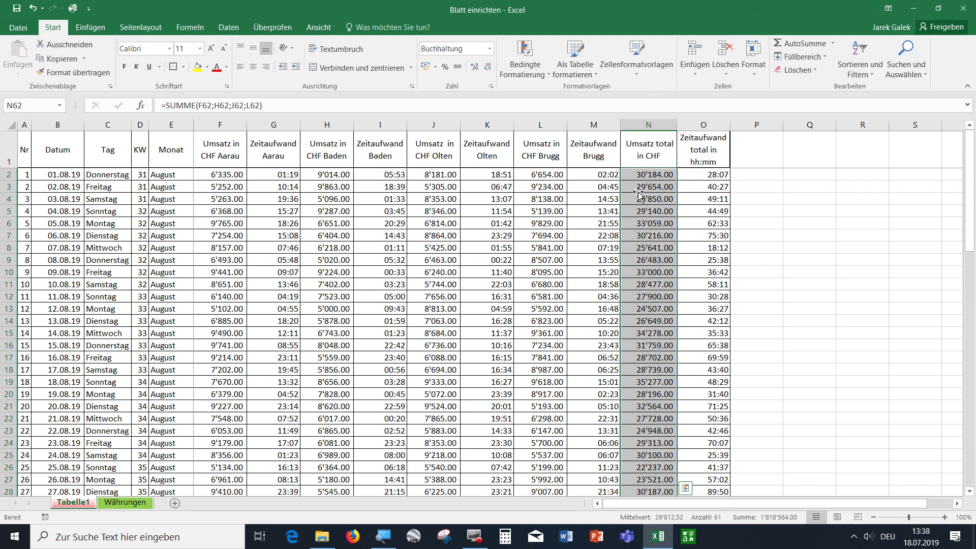
{"action": "scroll", "coordinate": [681, 254], "scroll_direction": "down", "scroll_amount": 2}
{"action": "scroll", "coordinate": [678, 256], "scroll_direction": "down", "scroll_amount": 2}
{"action": "scroll", "coordinate": [677, 259], "scroll_direction": "down", "scroll_amount": 2}
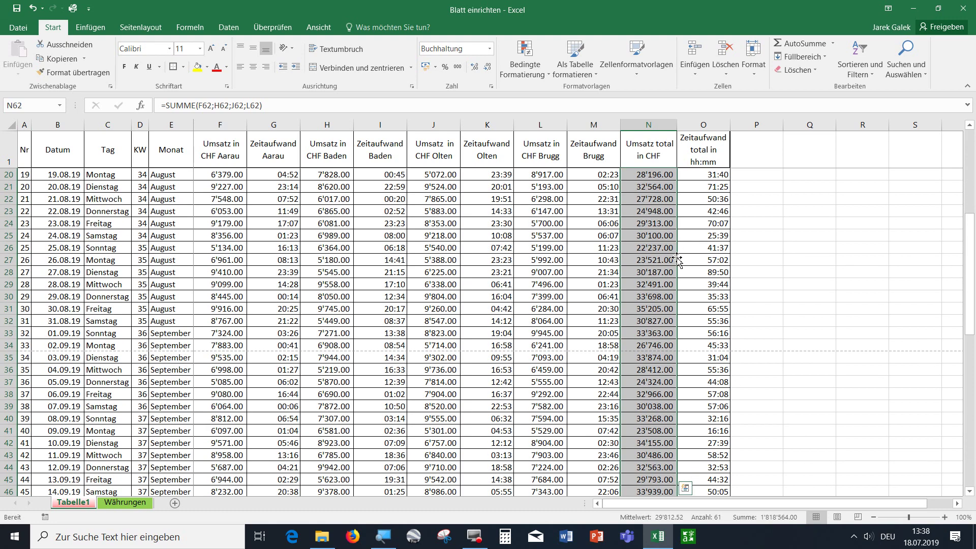
{"action": "scroll", "coordinate": [678, 260], "scroll_direction": "down", "scroll_amount": 2}
{"action": "scroll", "coordinate": [677, 260], "scroll_direction": "down", "scroll_amount": 1}
{"action": "scroll", "coordinate": [666, 262], "scroll_direction": "up", "scroll_amount": 1}
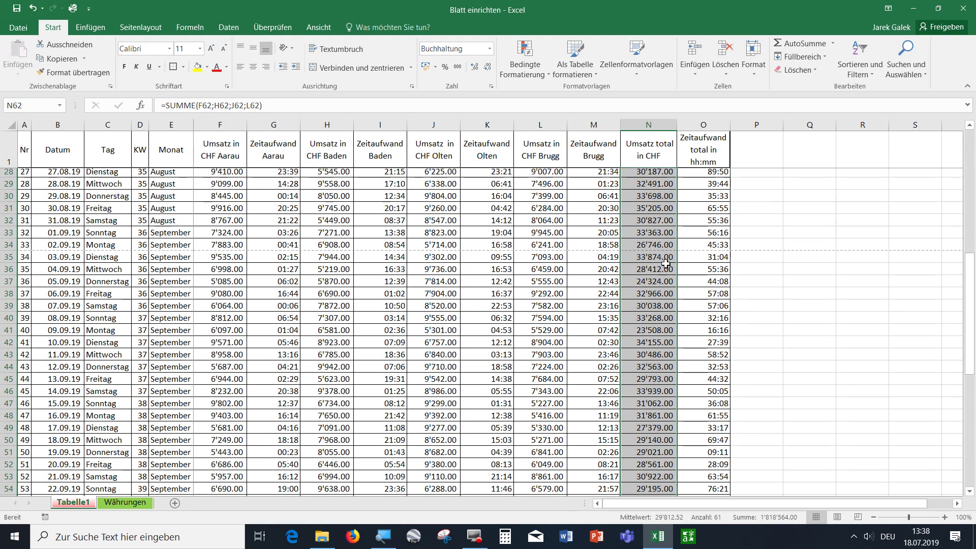
{"action": "scroll", "coordinate": [666, 263], "scroll_direction": "up", "scroll_amount": 9}
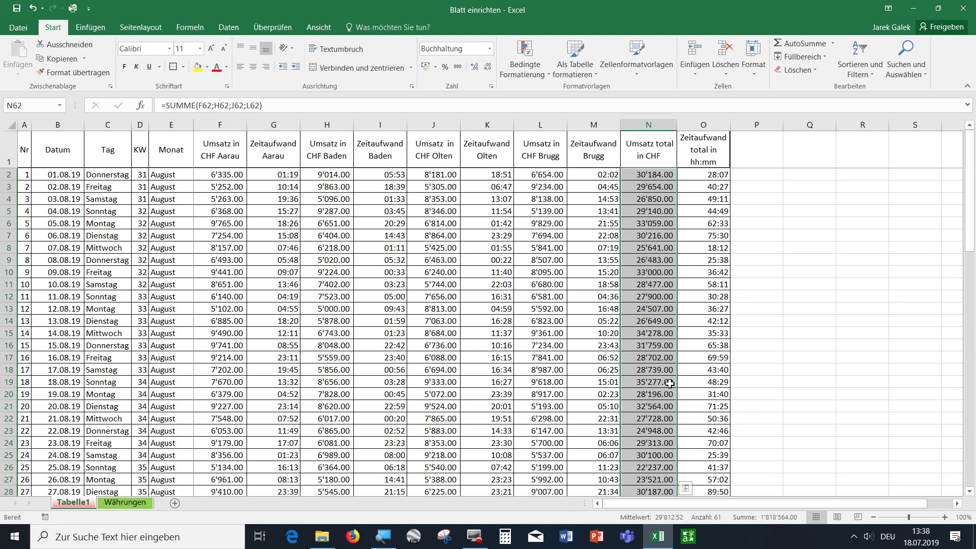
Add a Greater Than 30000 conditional format with green fill to the CHF totals N2:N62.
{"action": "left_click", "coordinate": [532, 77]}
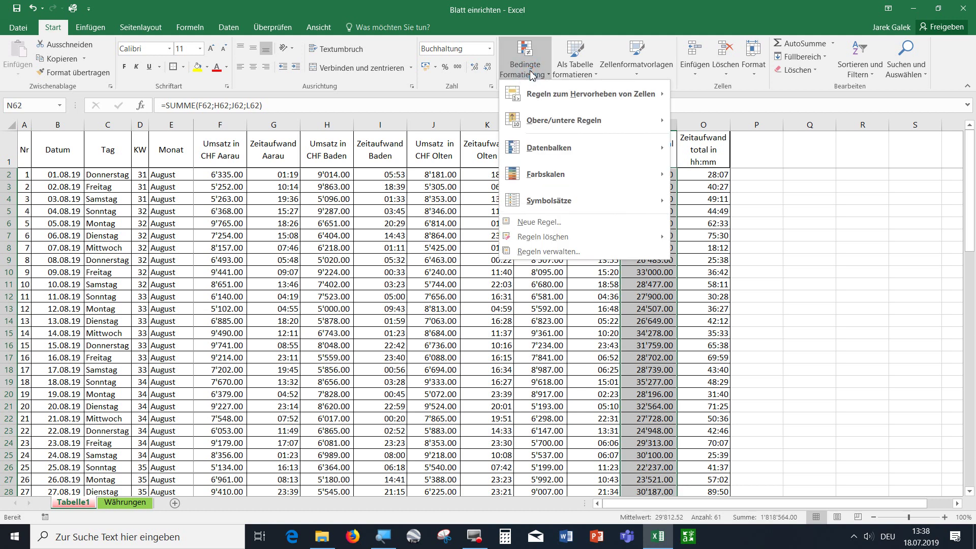
{"action": "mouse_move", "coordinate": [580, 94]}
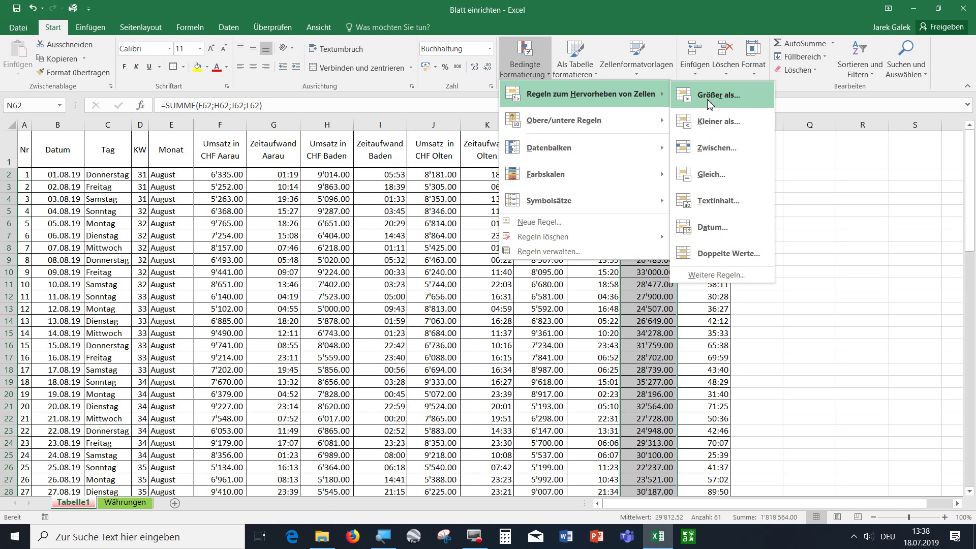
{"action": "left_click", "coordinate": [709, 104]}
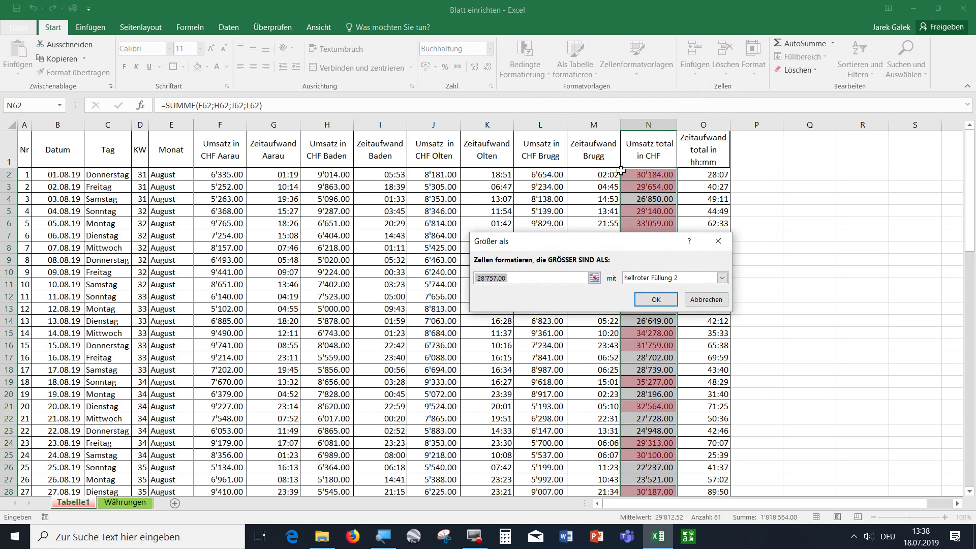
{"action": "type", "text": "20000"}
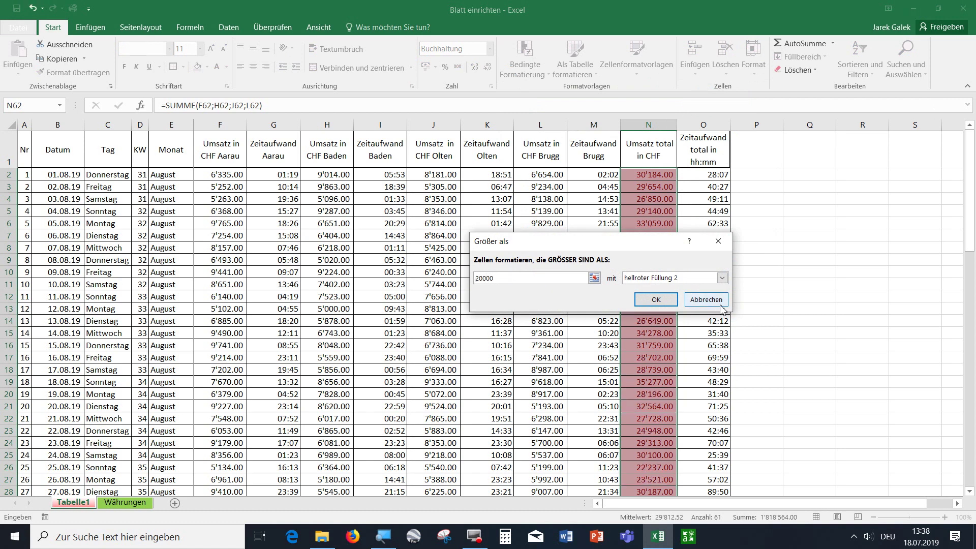
{"action": "left_click", "coordinate": [721, 278]}
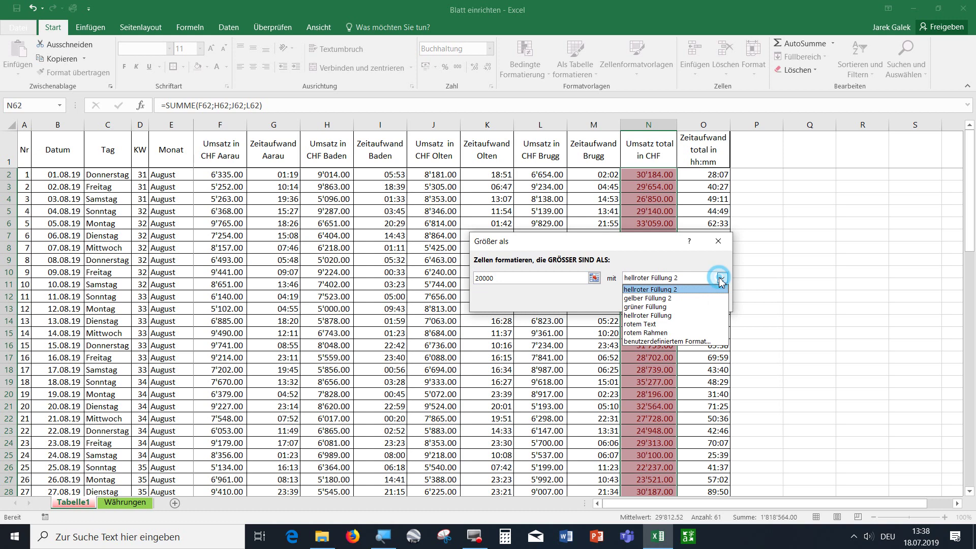
{"action": "left_click", "coordinate": [688, 306]}
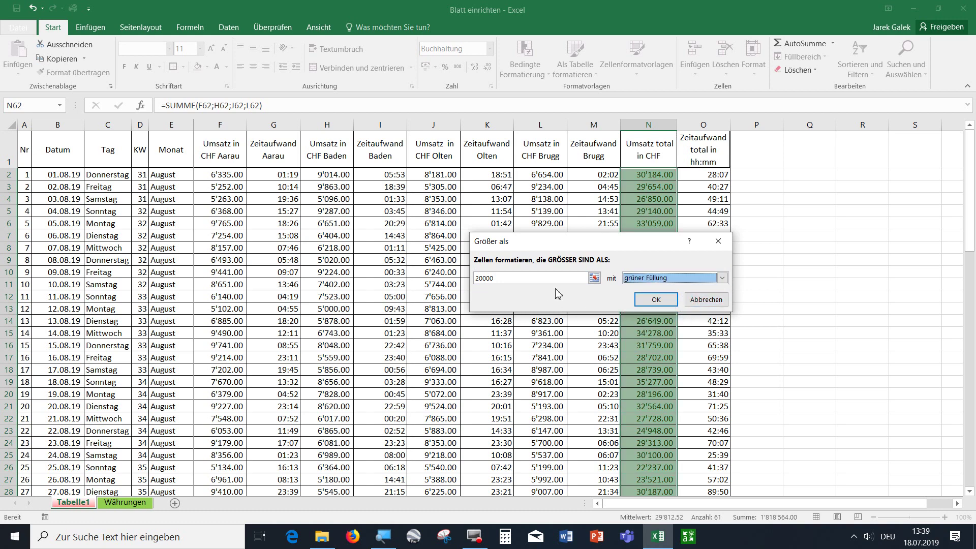
{"action": "left_click", "coordinate": [501, 277]}
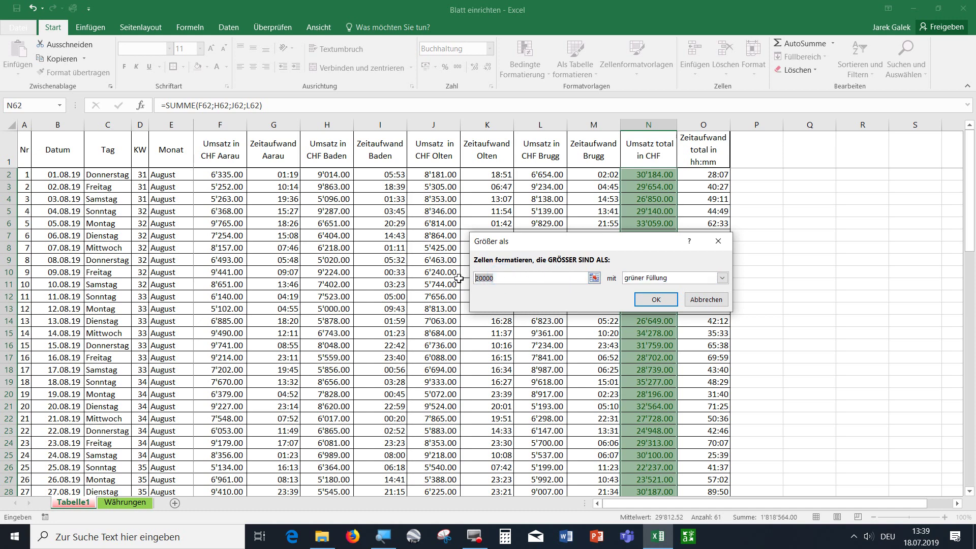
{"action": "type", "text": "30"}
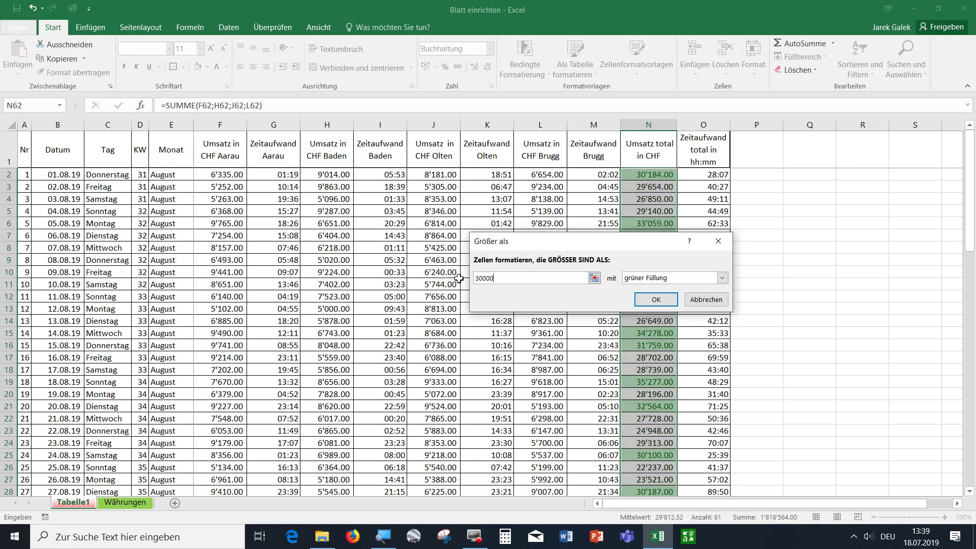
{"action": "left_click", "coordinate": [656, 299]}
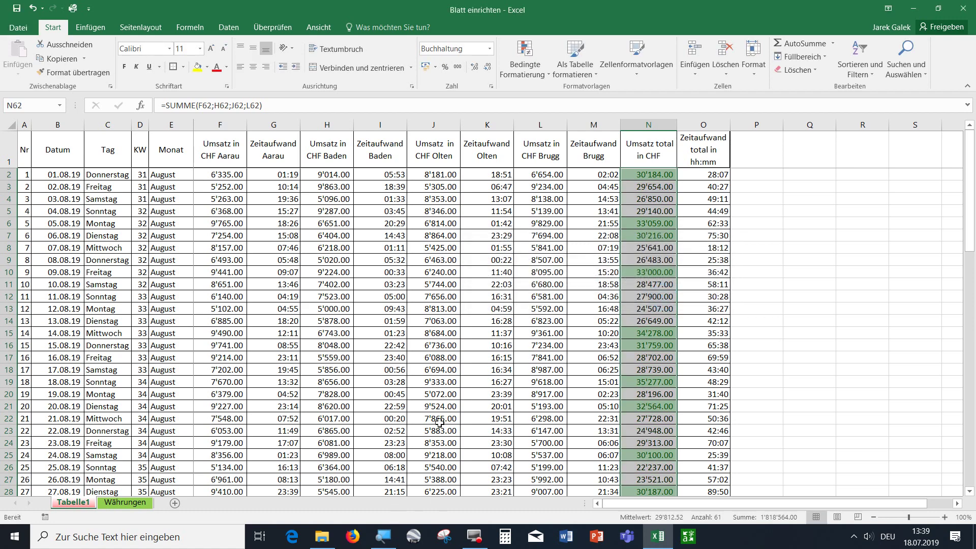
{"action": "left_click", "coordinate": [487, 356]}
{"action": "scroll", "coordinate": [473, 363], "scroll_direction": "down", "scroll_amount": 4}
{"action": "scroll", "coordinate": [457, 371], "scroll_direction": "down", "scroll_amount": 4}
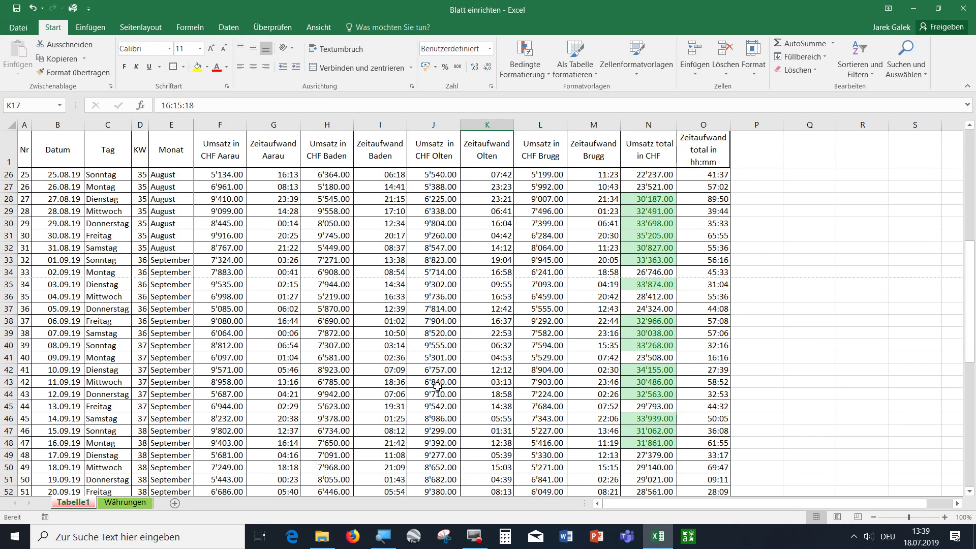
{"action": "scroll", "coordinate": [435, 379], "scroll_direction": "down", "scroll_amount": 4}
{"action": "scroll", "coordinate": [436, 378], "scroll_direction": "down", "scroll_amount": 3}
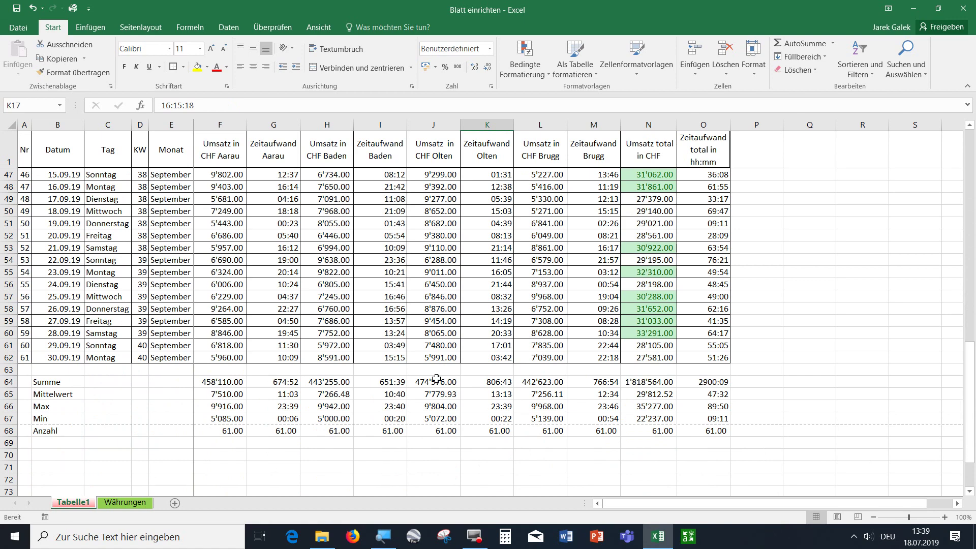
{"action": "scroll", "coordinate": [436, 379], "scroll_direction": "up", "scroll_amount": 1}
{"action": "scroll", "coordinate": [436, 378], "scroll_direction": "up", "scroll_amount": 8}
{"action": "scroll", "coordinate": [438, 379], "scroll_direction": "up", "scroll_amount": 5}
{"action": "scroll", "coordinate": [439, 379], "scroll_direction": "up", "scroll_amount": 2}
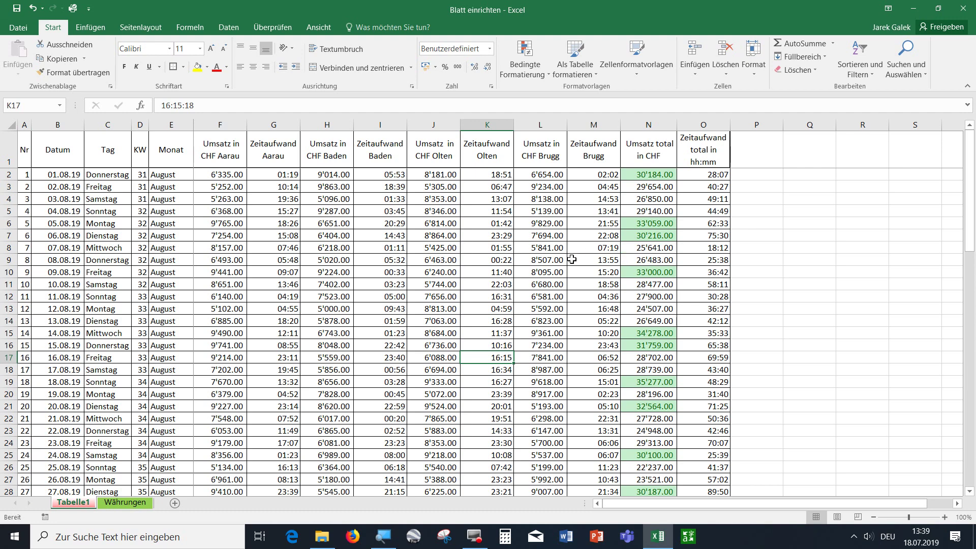
{"action": "scroll", "coordinate": [572, 259], "scroll_direction": "down", "scroll_amount": 4}
{"action": "scroll", "coordinate": [569, 259], "scroll_direction": "down", "scroll_amount": 4}
{"action": "scroll", "coordinate": [567, 259], "scroll_direction": "down", "scroll_amount": 4}
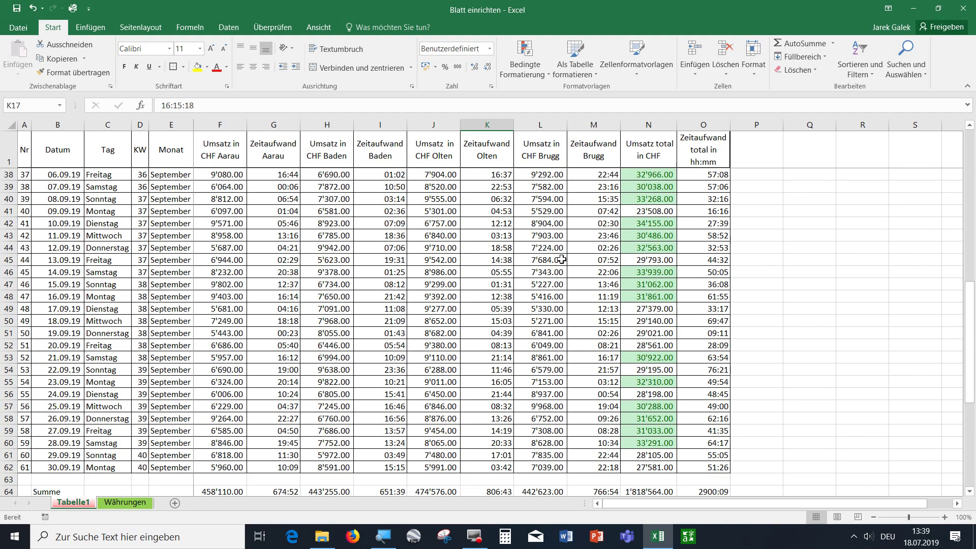
{"action": "scroll", "coordinate": [561, 259], "scroll_direction": "down", "scroll_amount": 3}
{"action": "scroll", "coordinate": [561, 260], "scroll_direction": "up", "scroll_amount": 1}
{"action": "scroll", "coordinate": [560, 260], "scroll_direction": "up", "scroll_amount": 2}
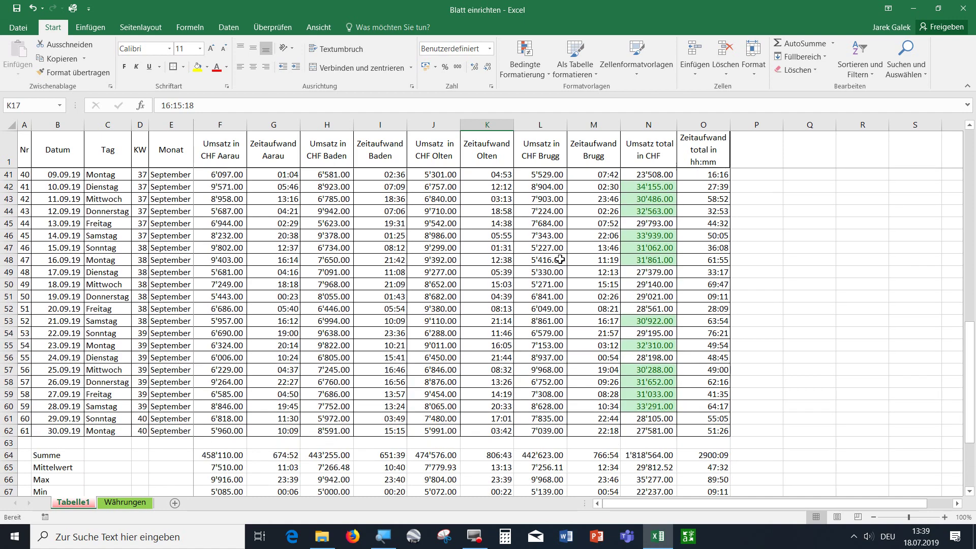
{"action": "scroll", "coordinate": [559, 260], "scroll_direction": "up", "scroll_amount": 4}
{"action": "scroll", "coordinate": [557, 261], "scroll_direction": "up", "scroll_amount": 1}
{"action": "scroll", "coordinate": [557, 261], "scroll_direction": "up", "scroll_amount": 2}
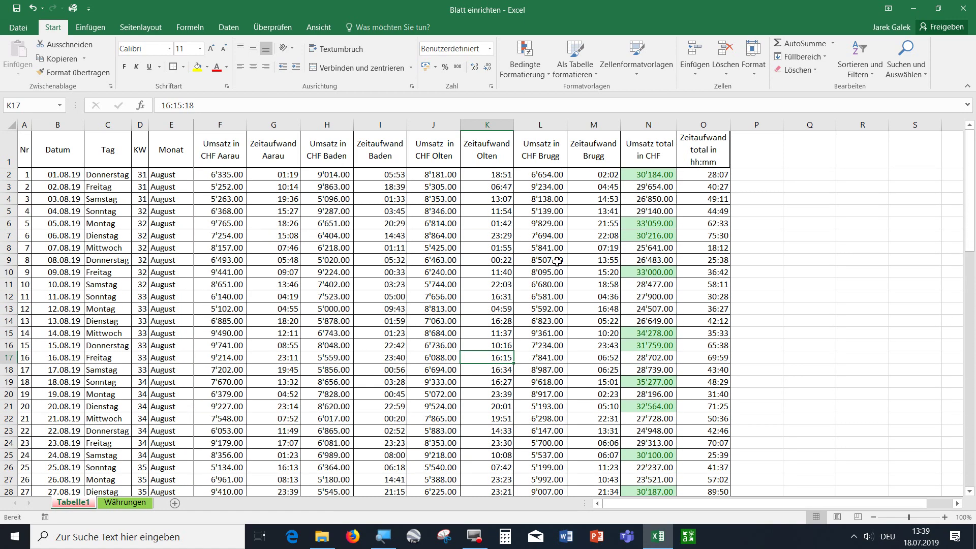
{"action": "left_click", "coordinate": [562, 260]}
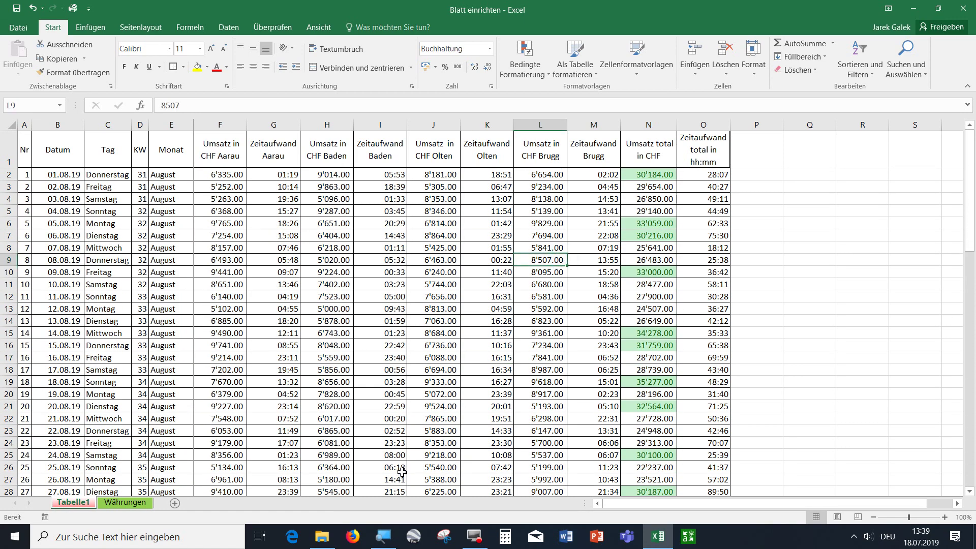
{"action": "scroll", "coordinate": [417, 423], "scroll_direction": "down", "scroll_amount": 7}
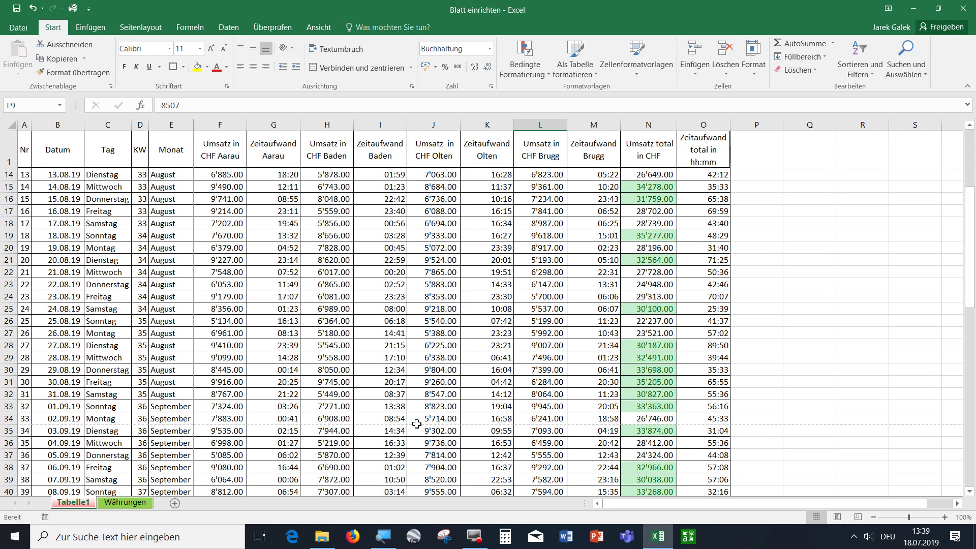
{"action": "scroll", "coordinate": [417, 423], "scroll_direction": "down", "scroll_amount": 1}
{"action": "scroll", "coordinate": [417, 422], "scroll_direction": "down", "scroll_amount": 5}
{"action": "scroll", "coordinate": [417, 421], "scroll_direction": "down", "scroll_amount": 1}
{"action": "scroll", "coordinate": [417, 420], "scroll_direction": "down", "scroll_amount": 2}
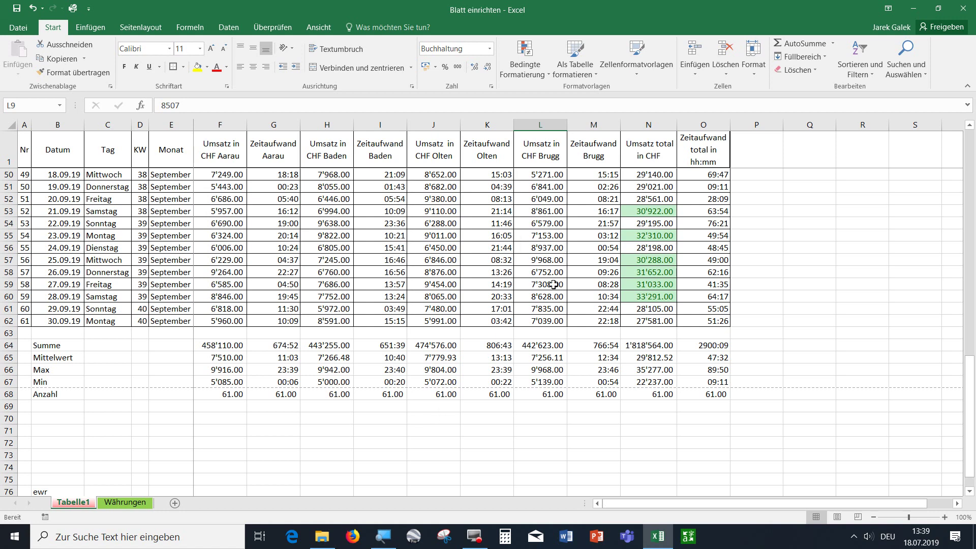
{"action": "left_click", "coordinate": [638, 319]}
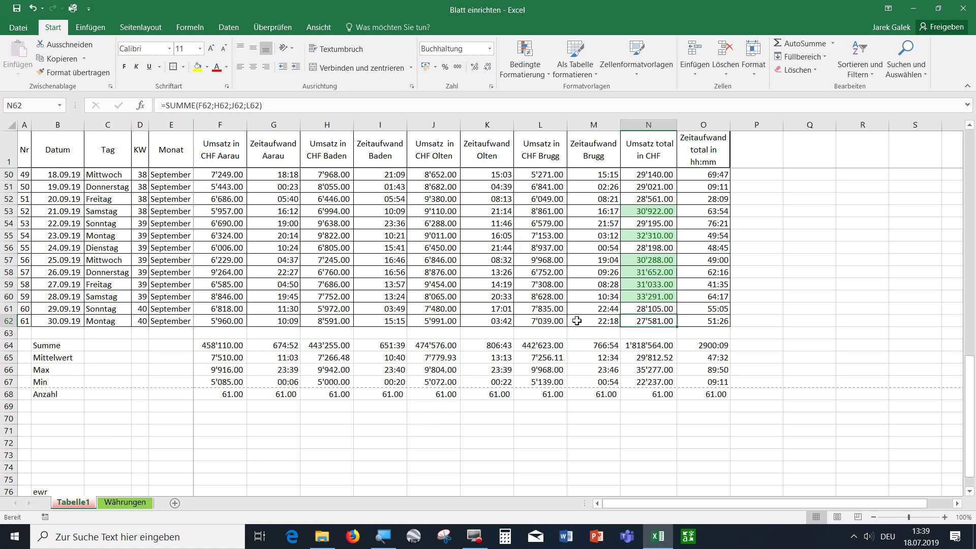
{"action": "scroll", "coordinate": [202, 304], "scroll_direction": "up", "scroll_amount": 8}
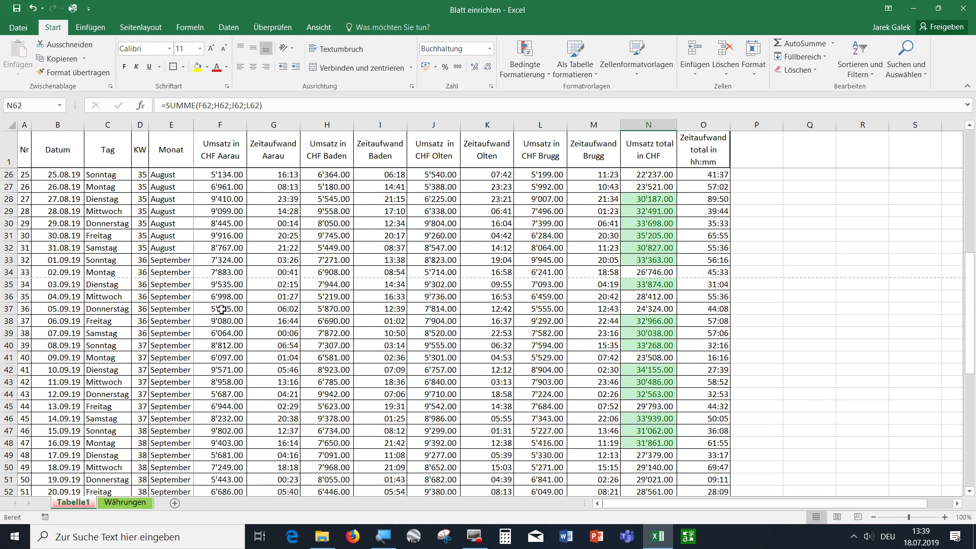
{"action": "scroll", "coordinate": [219, 305], "scroll_direction": "up", "scroll_amount": 8}
{"action": "scroll", "coordinate": [230, 306], "scroll_direction": "down", "scroll_amount": 10}
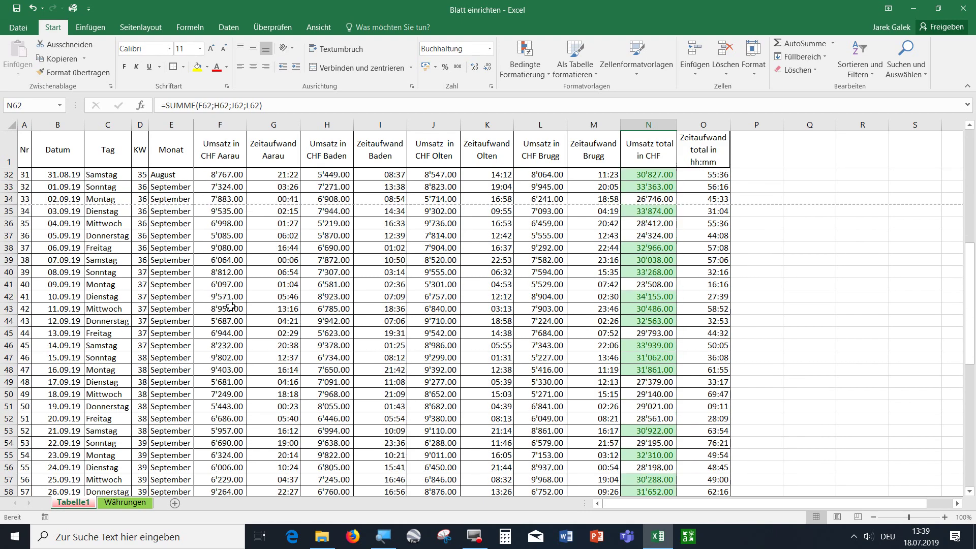
{"action": "scroll", "coordinate": [230, 307], "scroll_direction": "down", "scroll_amount": 8}
{"action": "scroll", "coordinate": [231, 306], "scroll_direction": "down", "scroll_amount": 1}
{"action": "scroll", "coordinate": [230, 307], "scroll_direction": "up", "scroll_amount": 1}
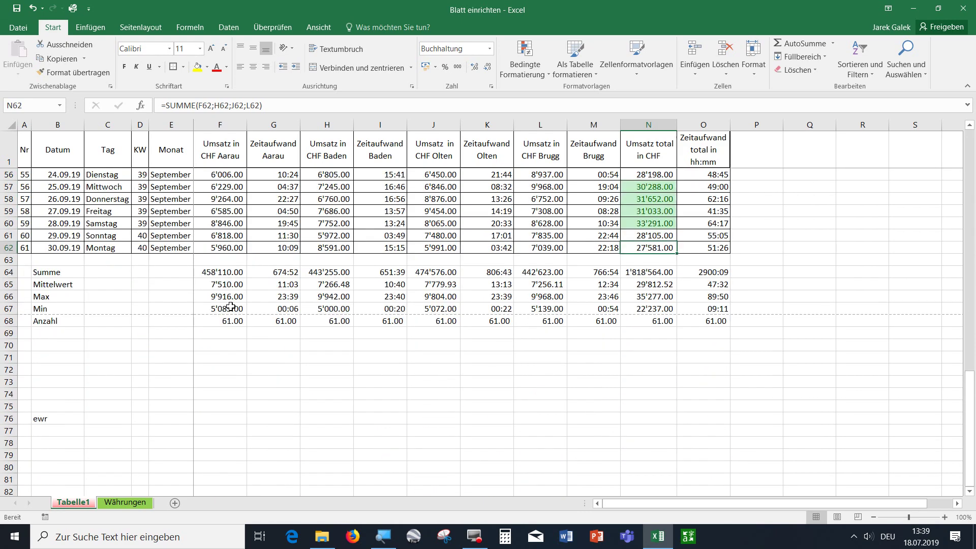
{"action": "scroll", "coordinate": [231, 306], "scroll_direction": "up", "scroll_amount": 4}
{"action": "scroll", "coordinate": [231, 306], "scroll_direction": "up", "scroll_amount": 4}
{"action": "scroll", "coordinate": [231, 305], "scroll_direction": "up", "scroll_amount": 4}
{"action": "scroll", "coordinate": [232, 304], "scroll_direction": "up", "scroll_amount": 6}
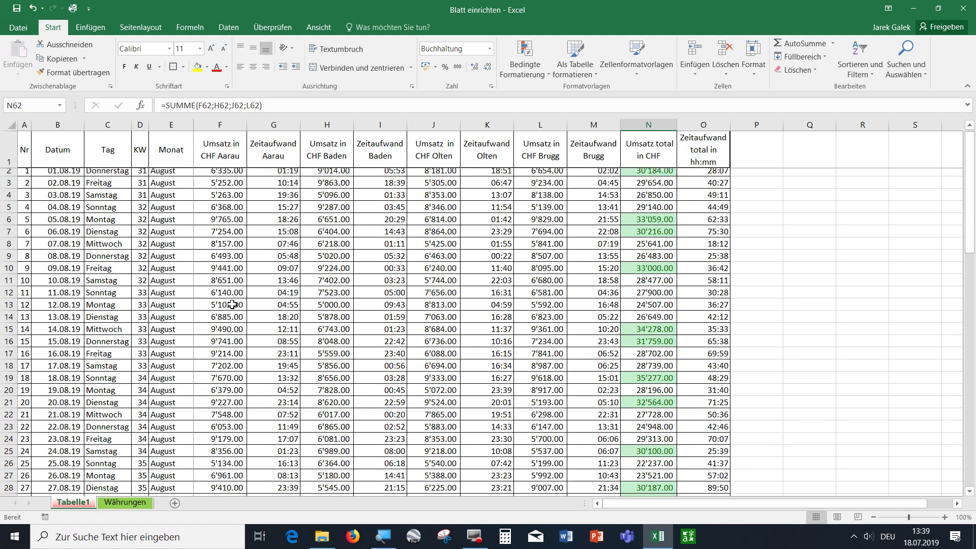
{"action": "left_click", "coordinate": [557, 236]}
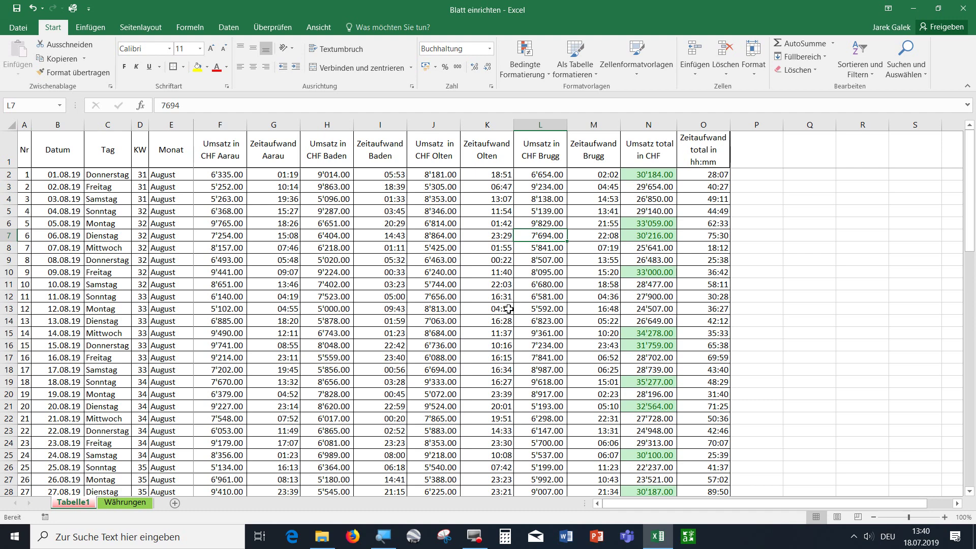
{"action": "scroll", "coordinate": [508, 308], "scroll_direction": "down", "scroll_amount": 7}
{"action": "scroll", "coordinate": [505, 308], "scroll_direction": "down", "scroll_amount": 2}
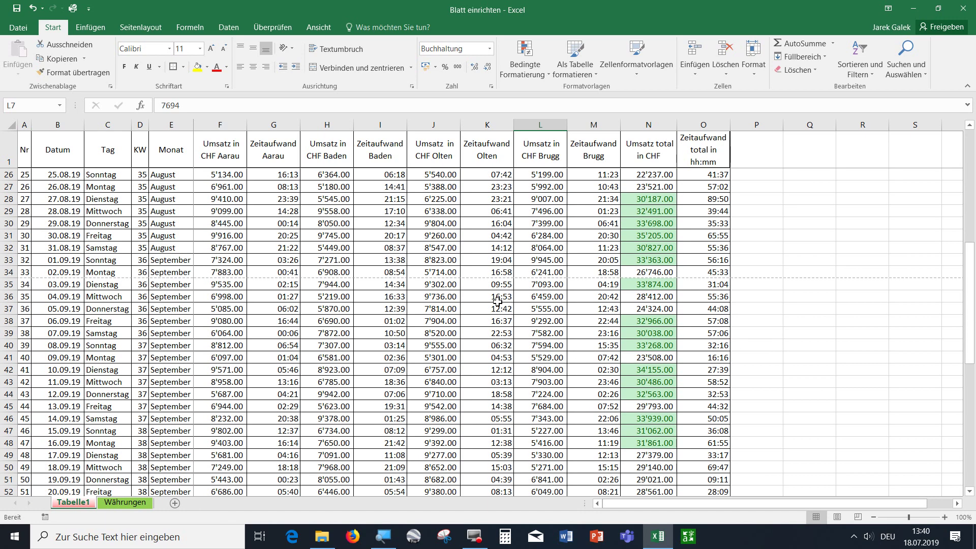
{"action": "scroll", "coordinate": [500, 305], "scroll_direction": "down", "scroll_amount": 7}
{"action": "scroll", "coordinate": [496, 303], "scroll_direction": "down", "scroll_amount": 1}
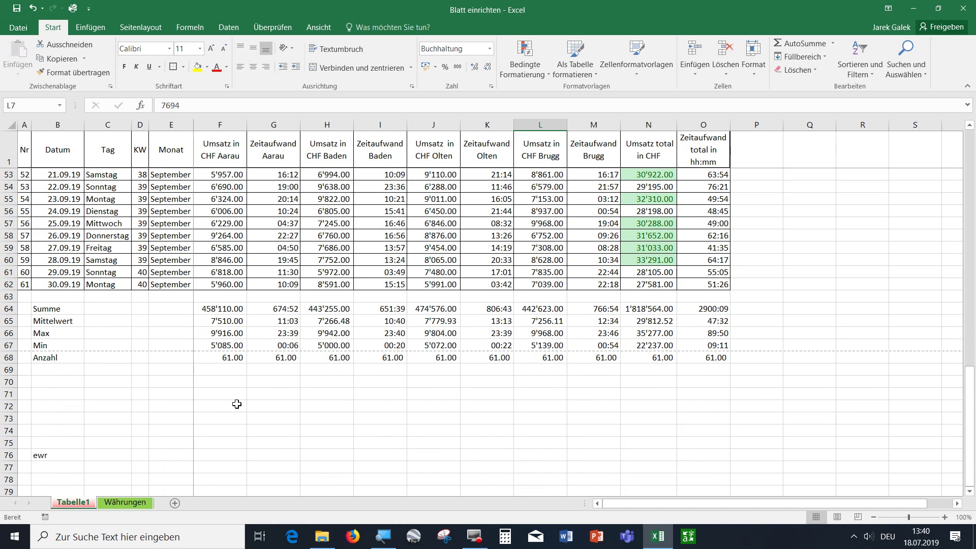
Enter the labels Summe, Summe, Anzahl, Anzahl in cells F70:F73.
{"action": "left_click", "coordinate": [236, 383]}
{"action": "type", "text": "Su"}
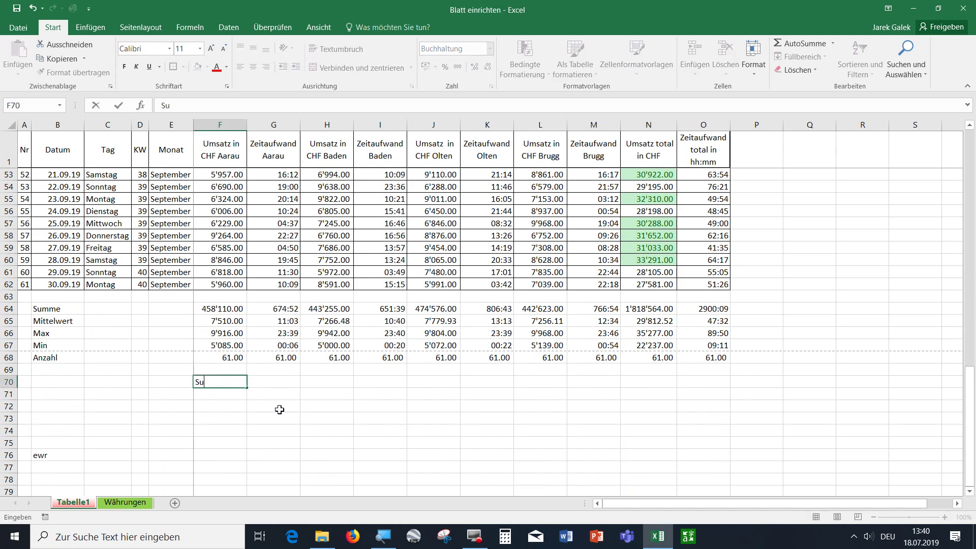
{"action": "type", "text": "mme"}
{"action": "key", "text": "Return"}
{"action": "type", "text": "S"}
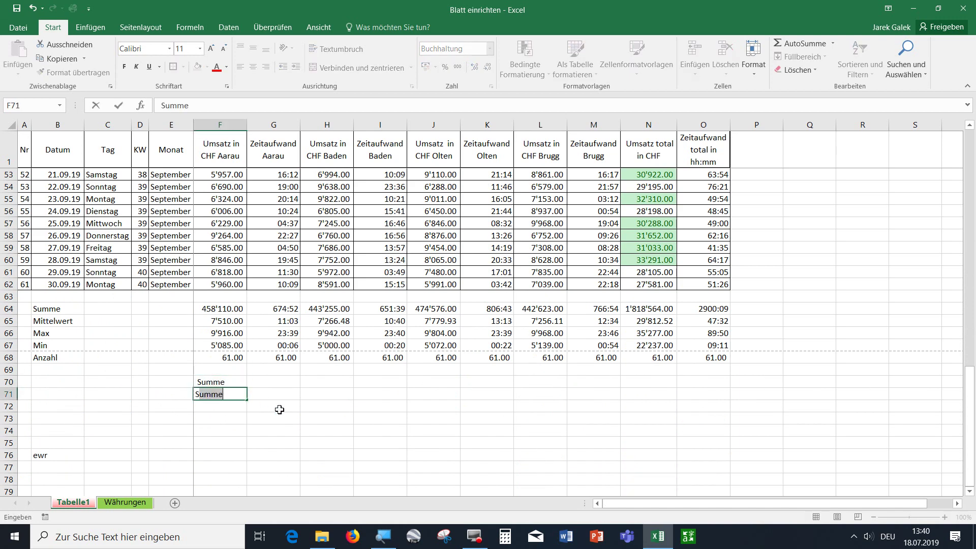
{"action": "type", "text": "umme"}
{"action": "key", "text": "Return"}
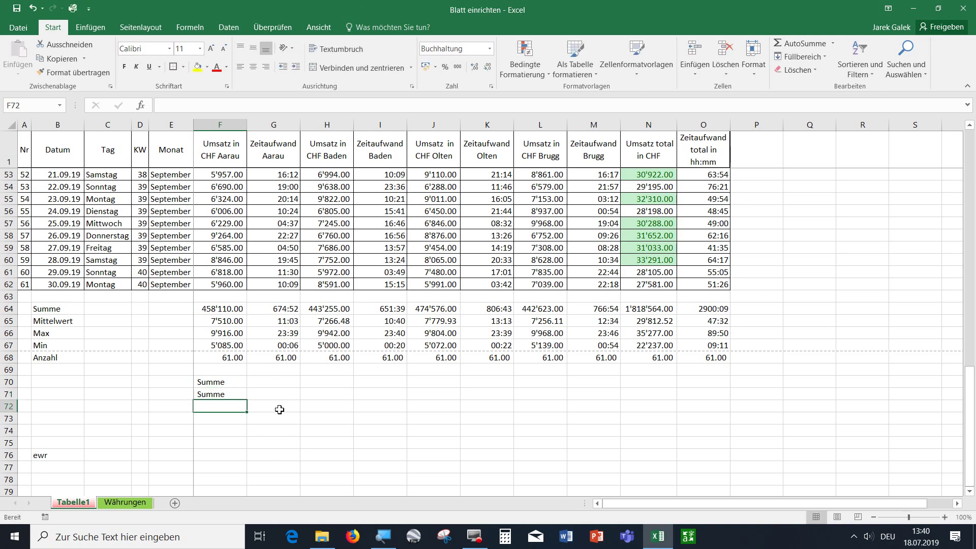
{"action": "type", "text": "Anzahl"}
{"action": "key", "text": "Return"}
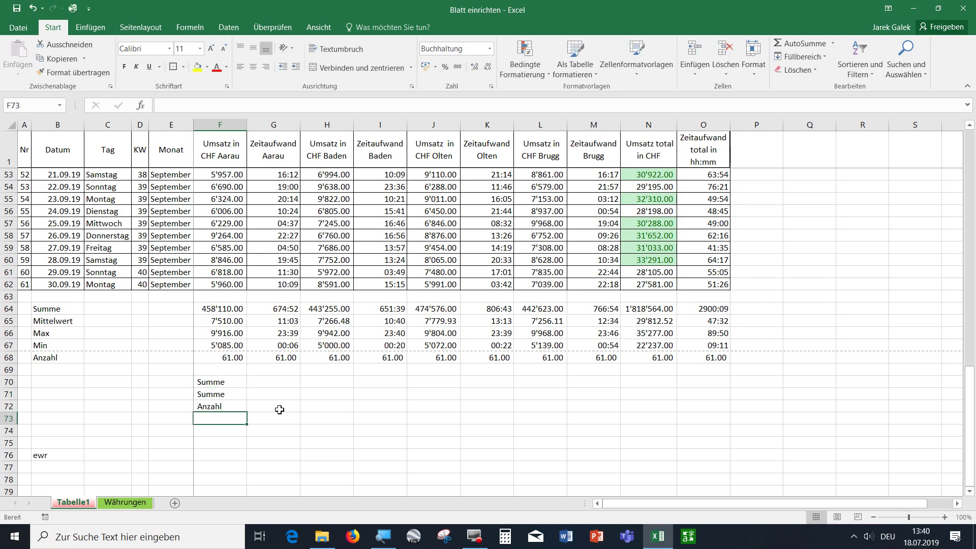
{"action": "type", "text": "Anzah"}
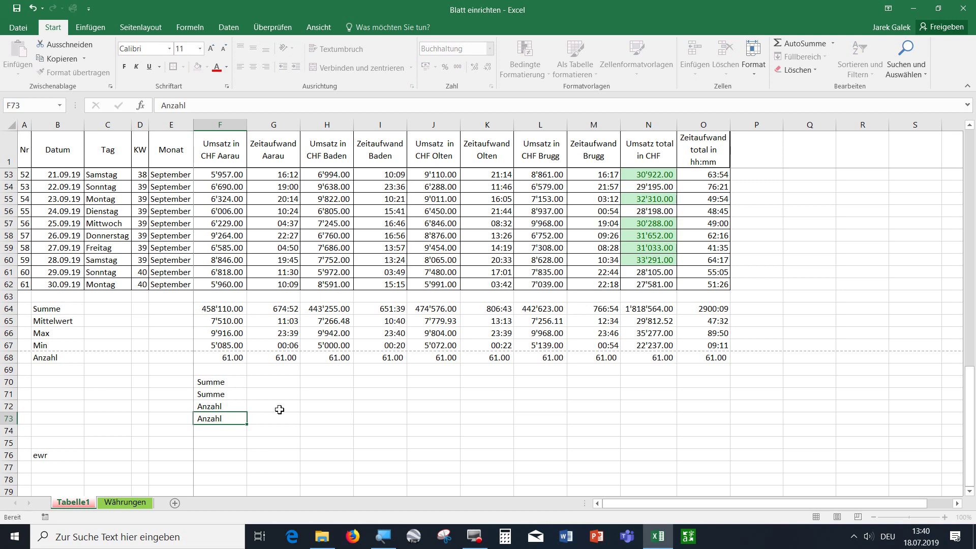
{"action": "type", "text": "l"}
{"action": "key", "text": "Tab"}
Enter August and September in G70:G71 and copy them into G72:G73.
{"action": "left_click", "coordinate": [298, 380]}
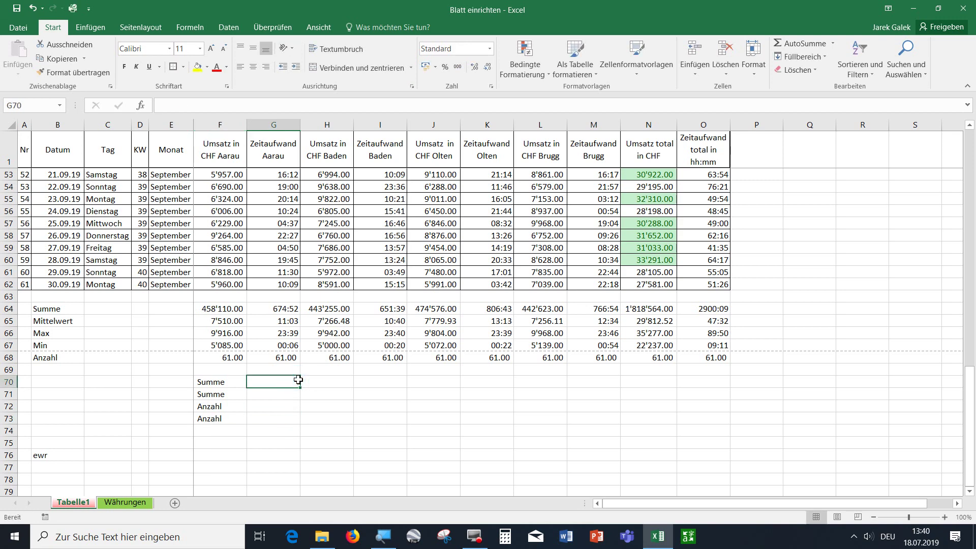
{"action": "type", "text": "A"}
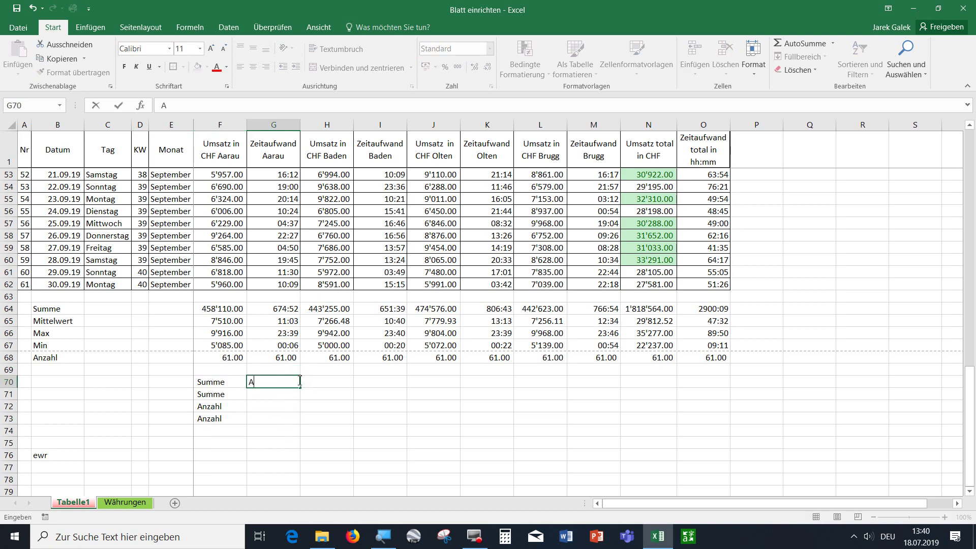
{"action": "type", "text": "ugust"}
{"action": "key", "text": "Return"}
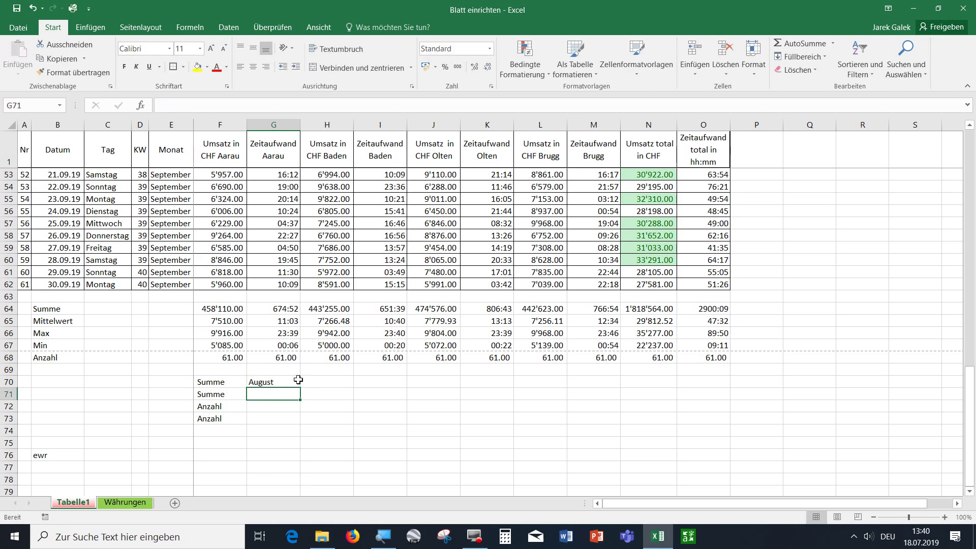
{"action": "type", "text": "Sep"}
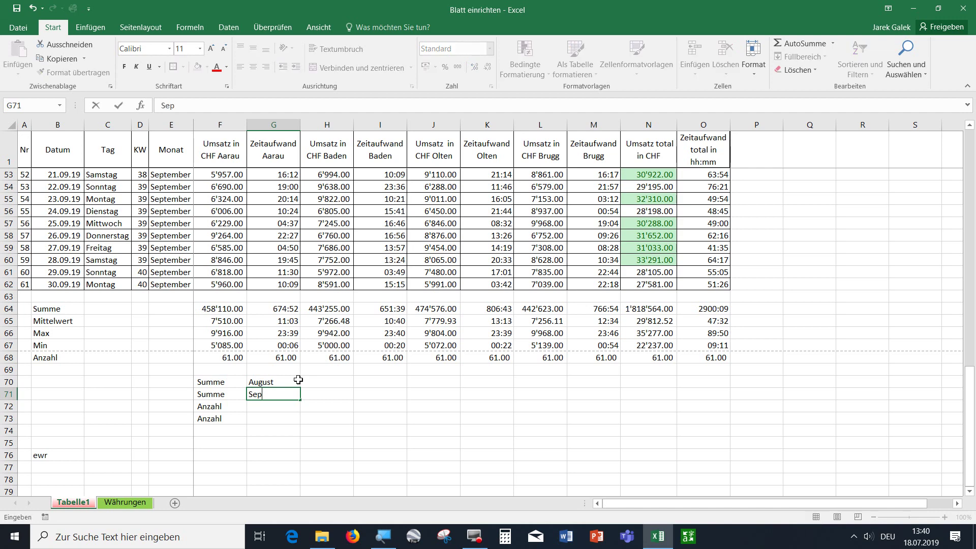
{"action": "type", "text": "tember"}
{"action": "key", "text": "Return"}
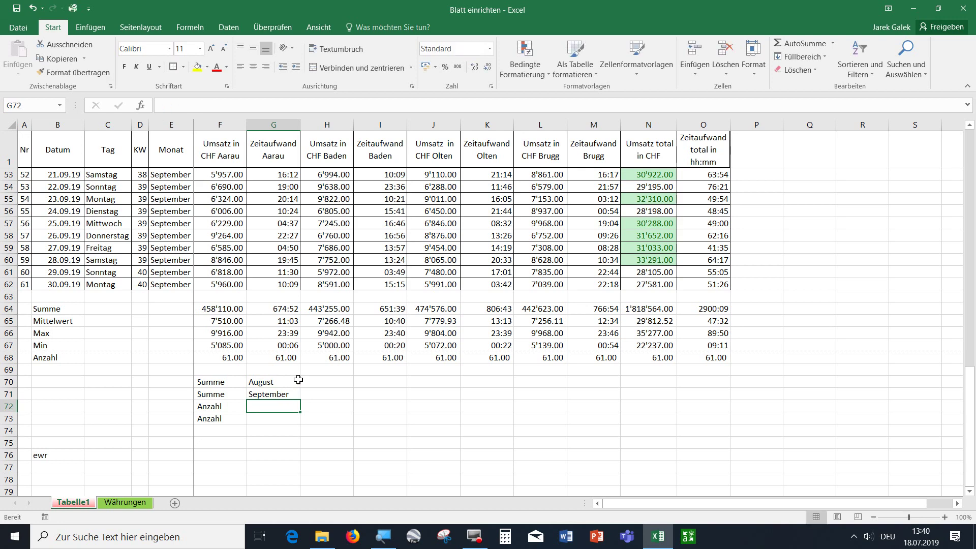
{"action": "left_click_drag", "start_coordinate": [298, 380], "coordinate": [297, 395]}
{"action": "key", "text": "ctrl+c"}
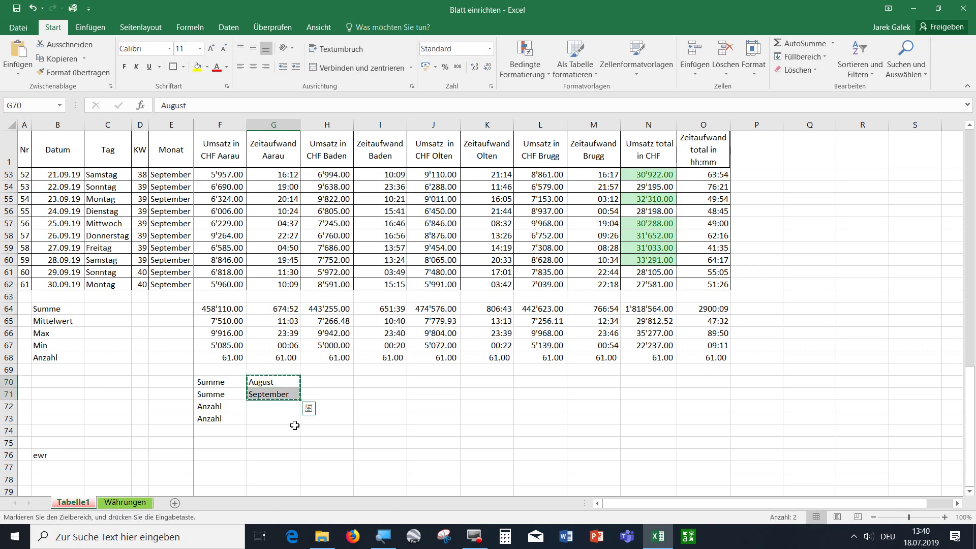
{"action": "left_click", "coordinate": [295, 412]}
{"action": "key", "text": "ctrl+v"}
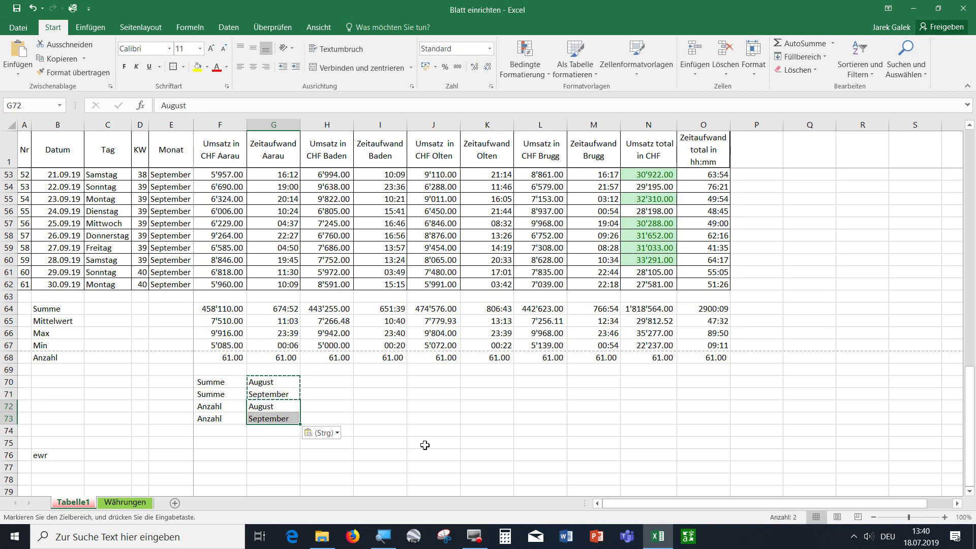
{"action": "key", "text": "Escape"}
{"action": "left_click", "coordinate": [424, 447]}
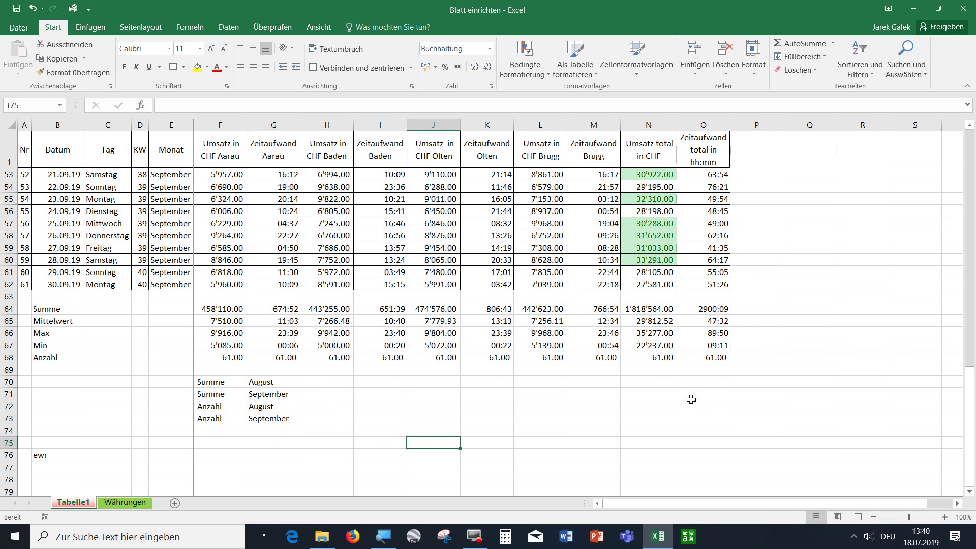
{"action": "left_click", "coordinate": [657, 383]}
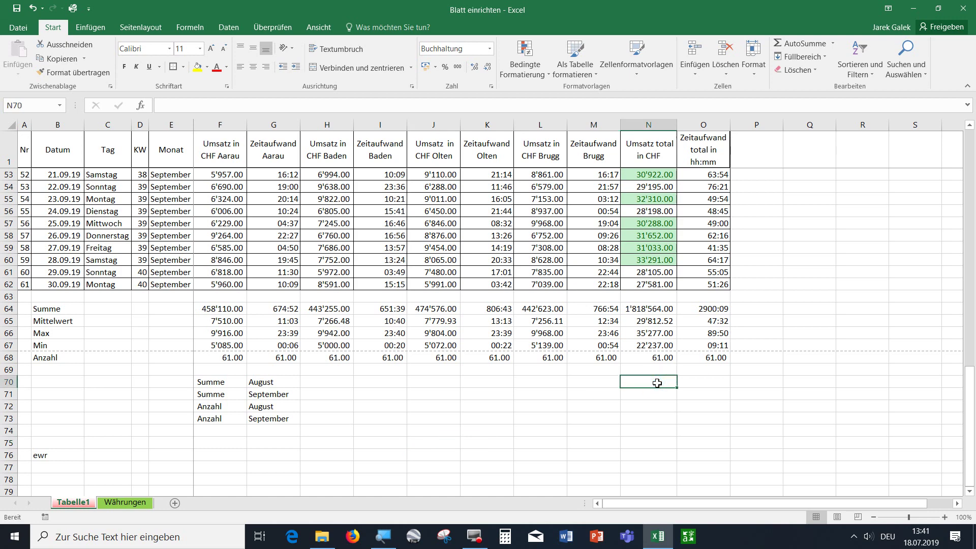
Enter =SUMMEWENN(E:E;G70;N2:N62) in N70 to total August's CHF revenue, 914'709.00.
{"action": "type", "text": "="}
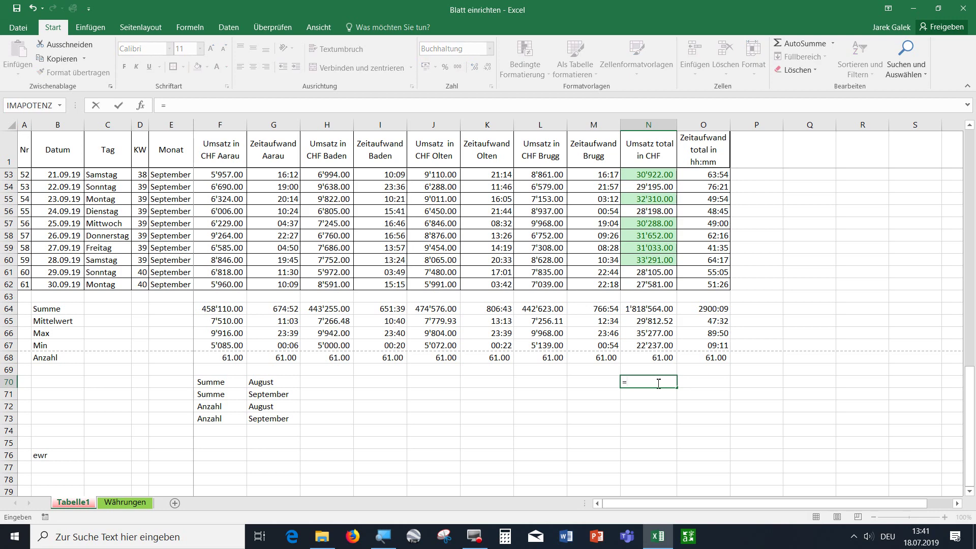
{"action": "type", "text": "su"}
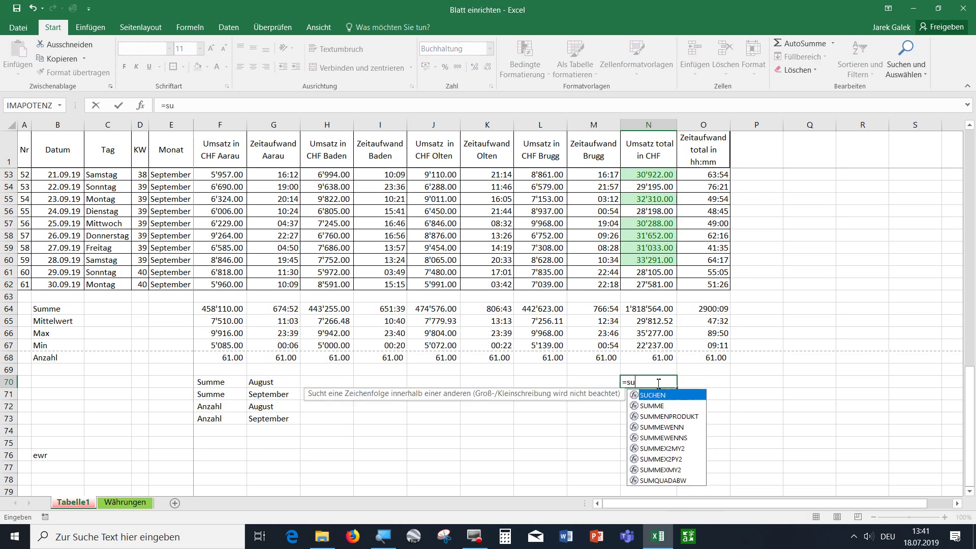
{"action": "type", "text": "mm"}
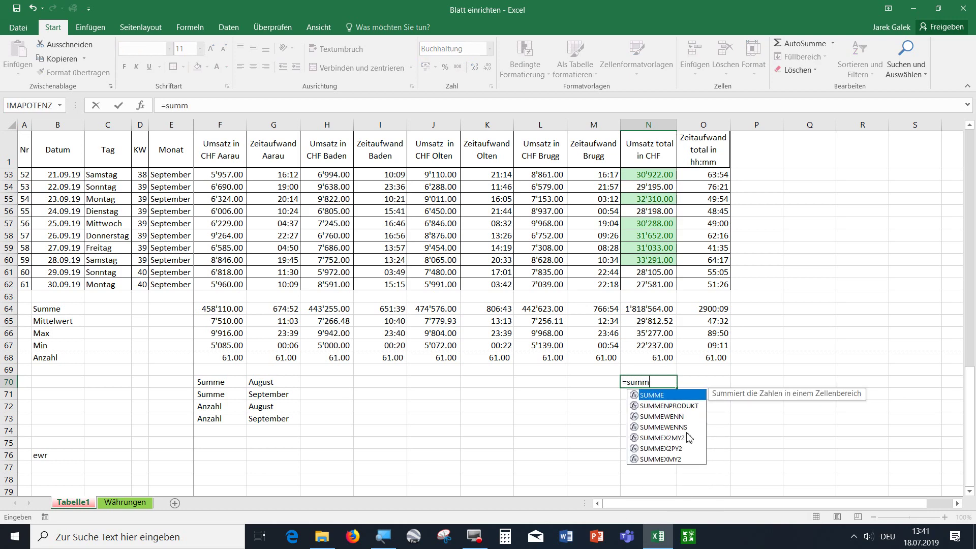
{"action": "double_click", "coordinate": [680, 415]}
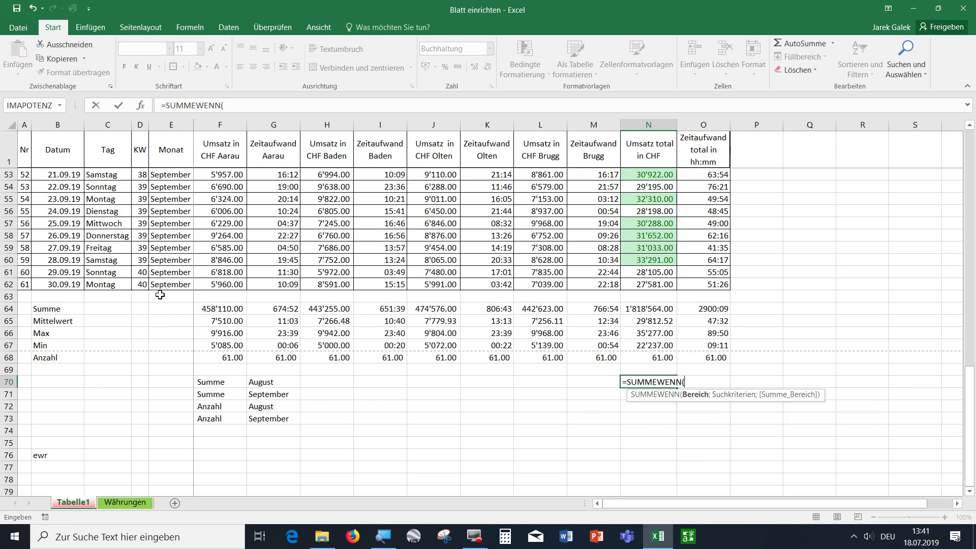
{"action": "left_click", "coordinate": [171, 123]}
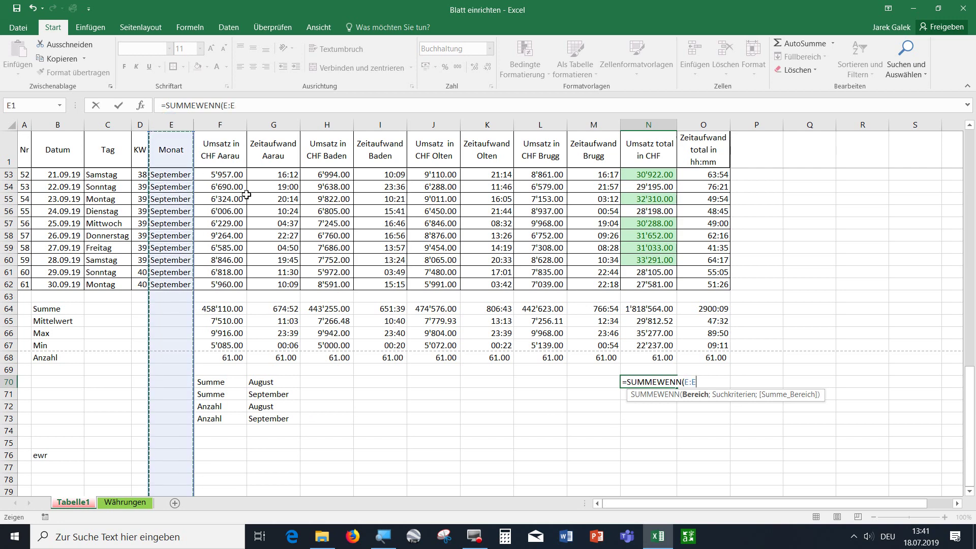
{"action": "type", "text": ";"}
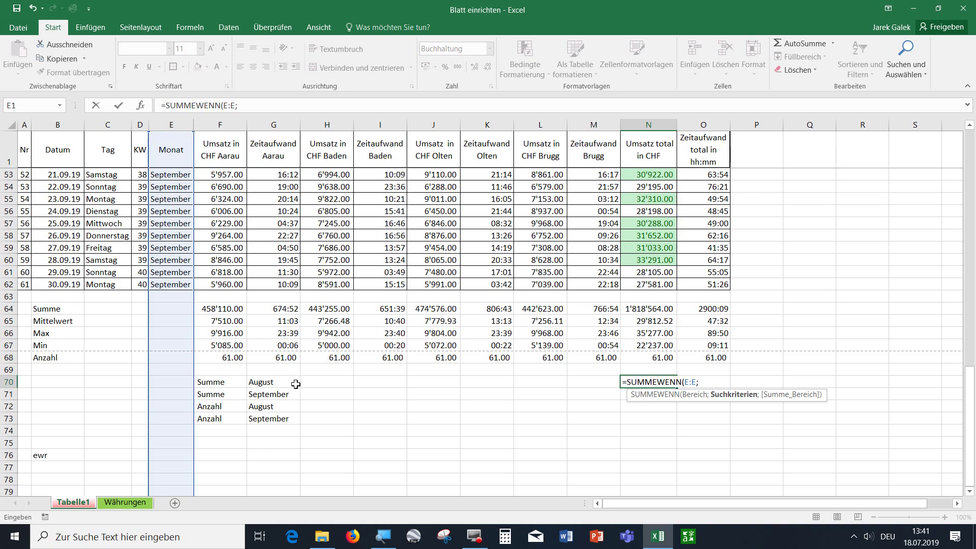
{"action": "left_click", "coordinate": [291, 387]}
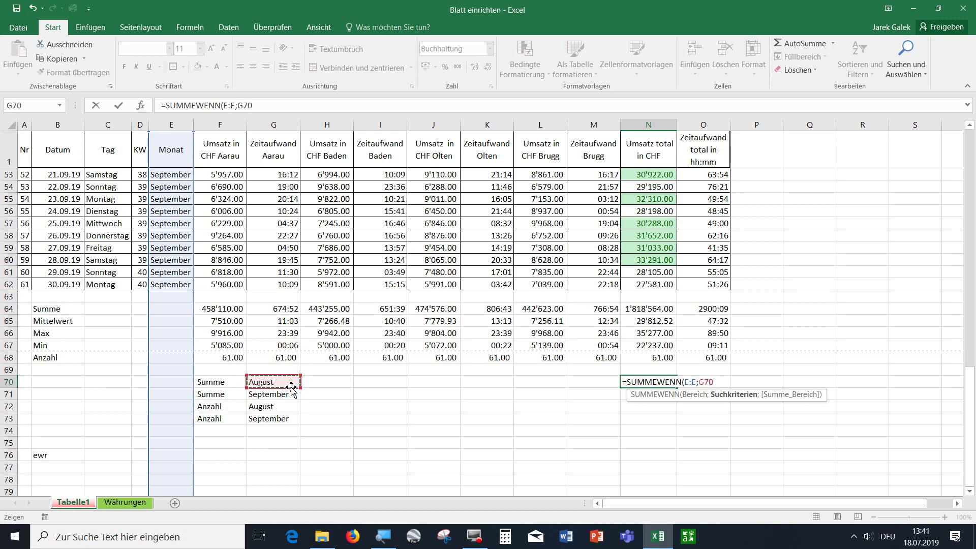
{"action": "type", "text": ";"}
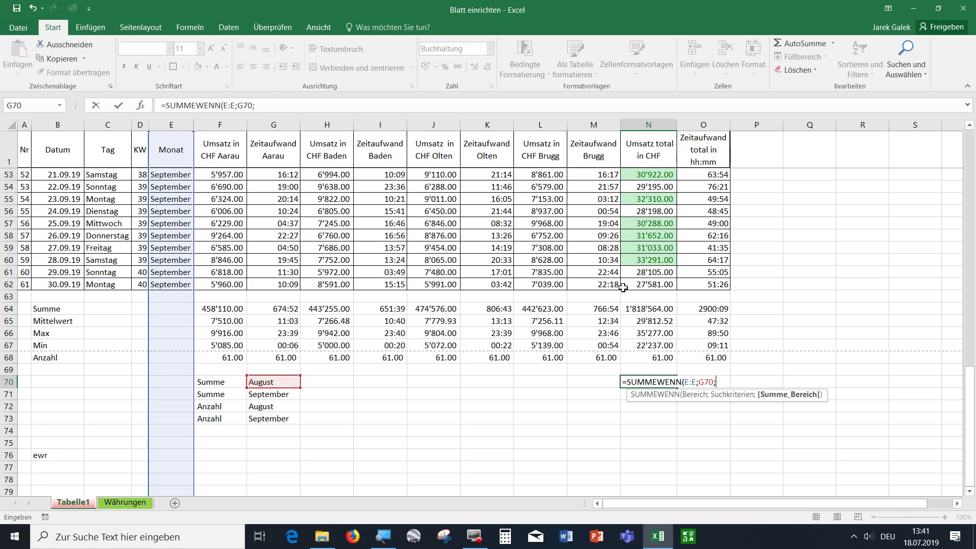
{"action": "mouse_move", "coordinate": [625, 285]}
{"action": "left_mouse_down"}
{"action": "mouse_move", "coordinate": [619, 2]}
{"action": "mouse_move", "coordinate": [654, 186]}
{"action": "mouse_move", "coordinate": [653, 174]}
{"action": "left_mouse_up"}
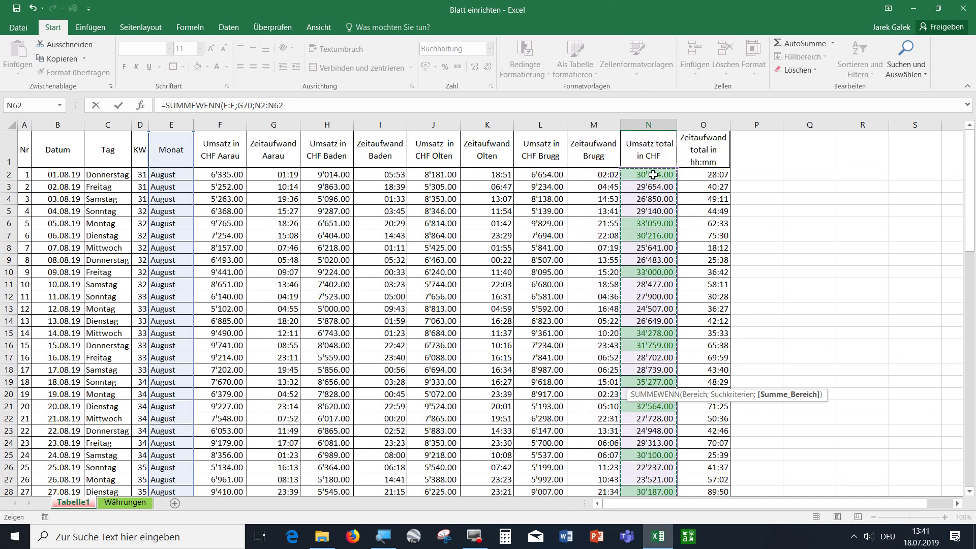
{"action": "key", "text": "Return"}
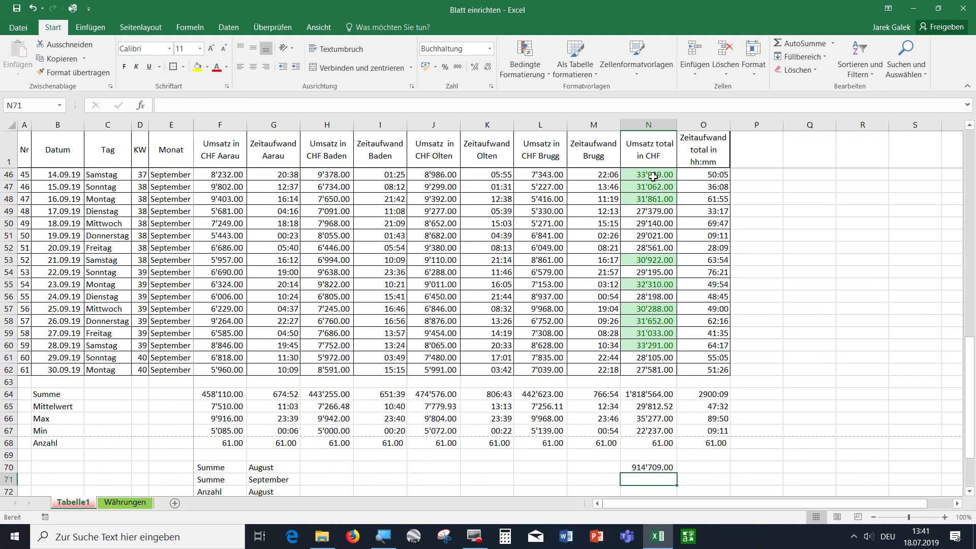
{"action": "scroll", "coordinate": [551, 370], "scroll_direction": "down", "scroll_amount": 1}
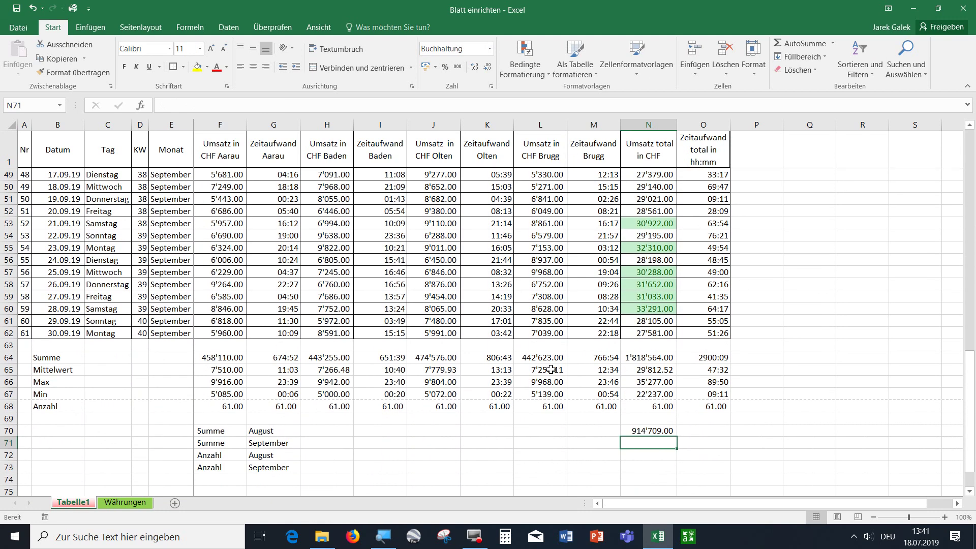
Enter =SUMMEWENN(E:E;G71;N2:N62) in N71 for September's CHF total, 873'671.00.
{"action": "left_click", "coordinate": [284, 431]}
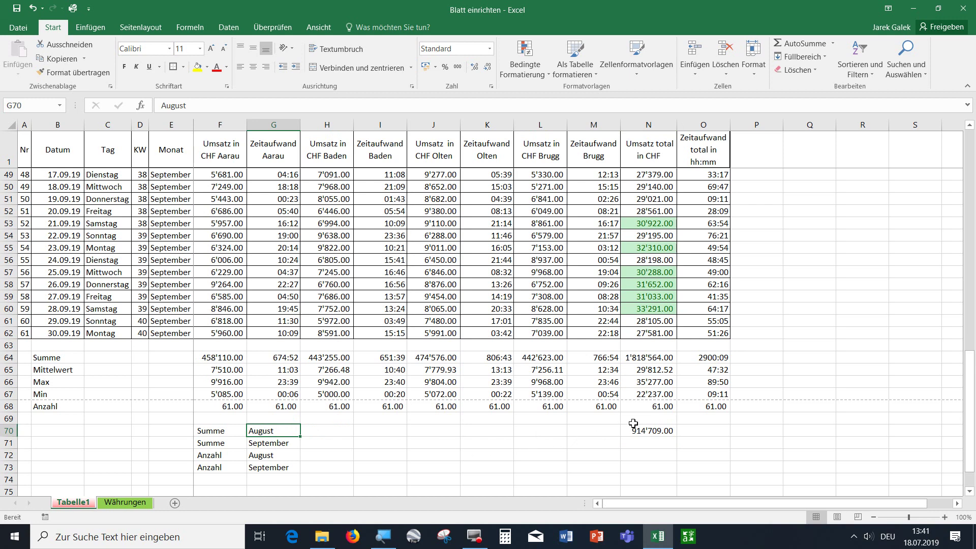
{"action": "left_click", "coordinate": [651, 432]}
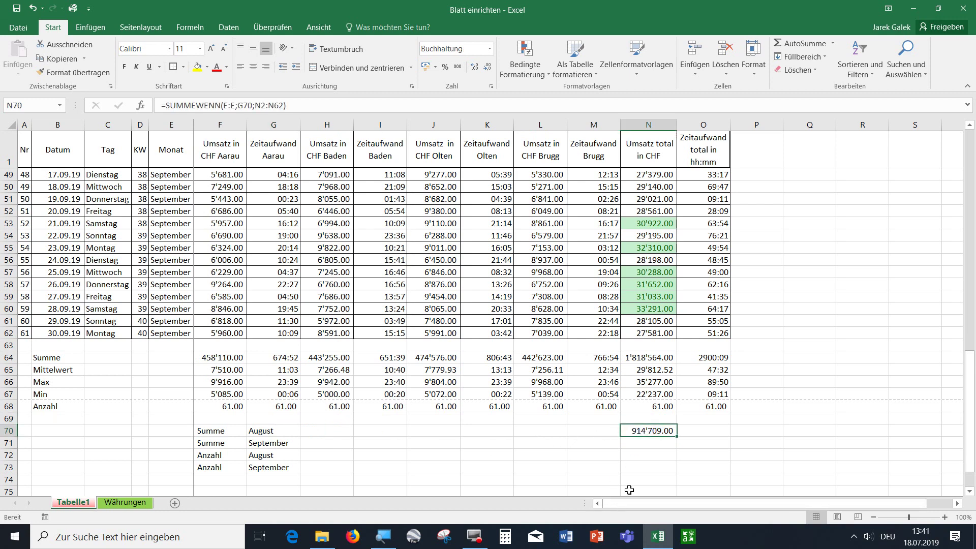
{"action": "left_click", "coordinate": [655, 444]}
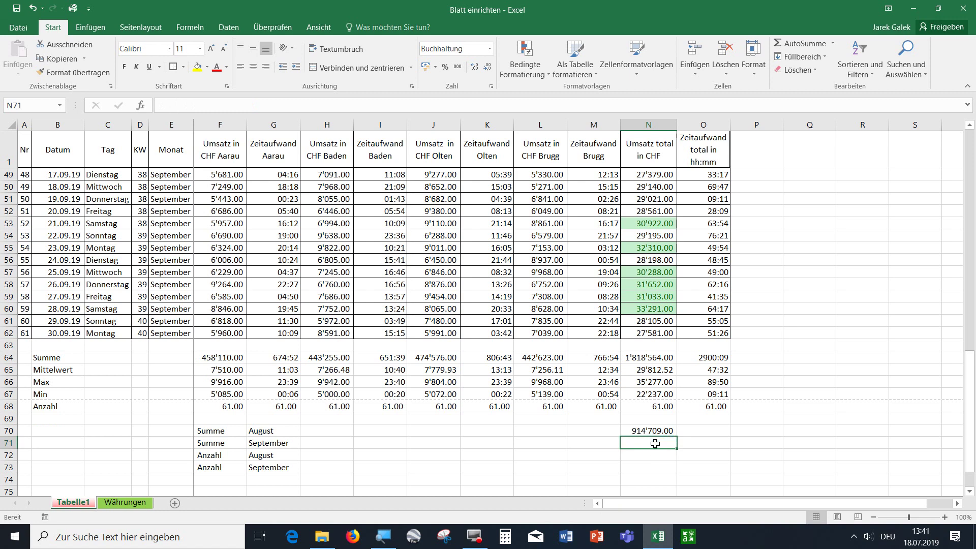
{"action": "type", "text": "=sum"}
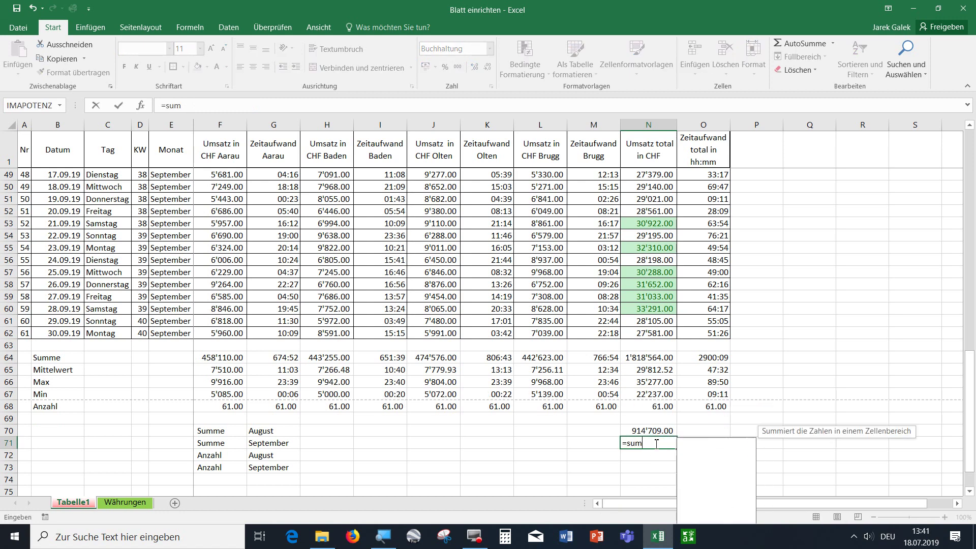
{"action": "type", "text": "mew"}
{"action": "key", "text": "Tab"}
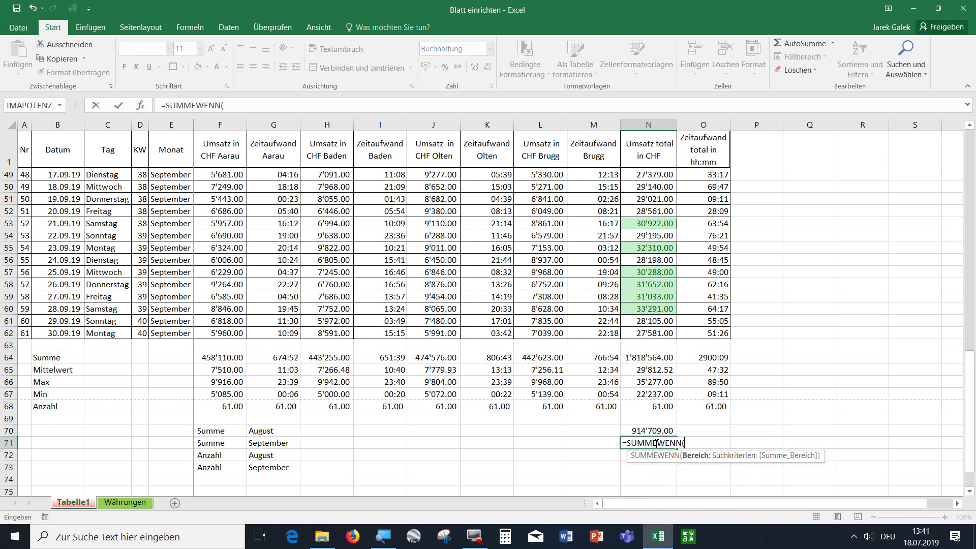
{"action": "left_click", "coordinate": [168, 125]}
{"action": "type", "text": ";"}
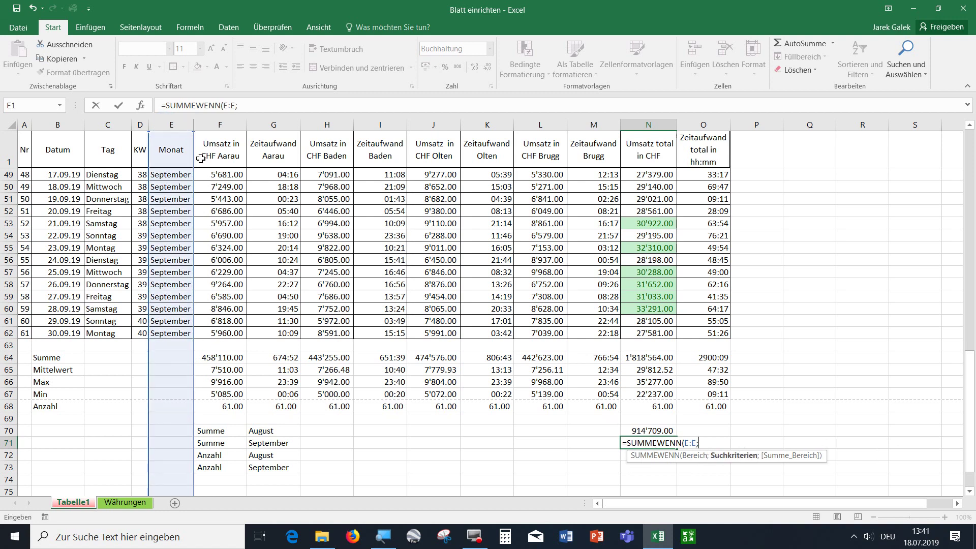
{"action": "left_click", "coordinate": [282, 447]}
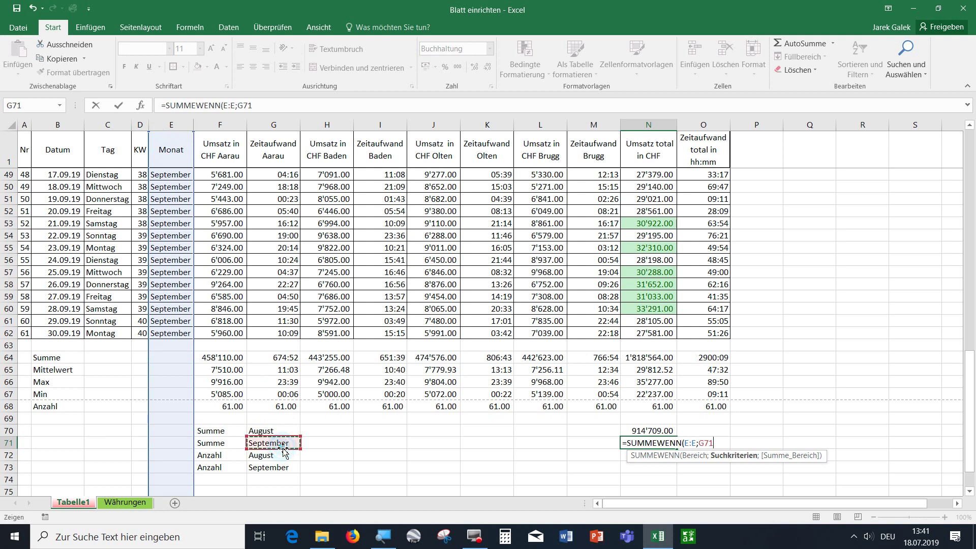
{"action": "type", "text": ";"}
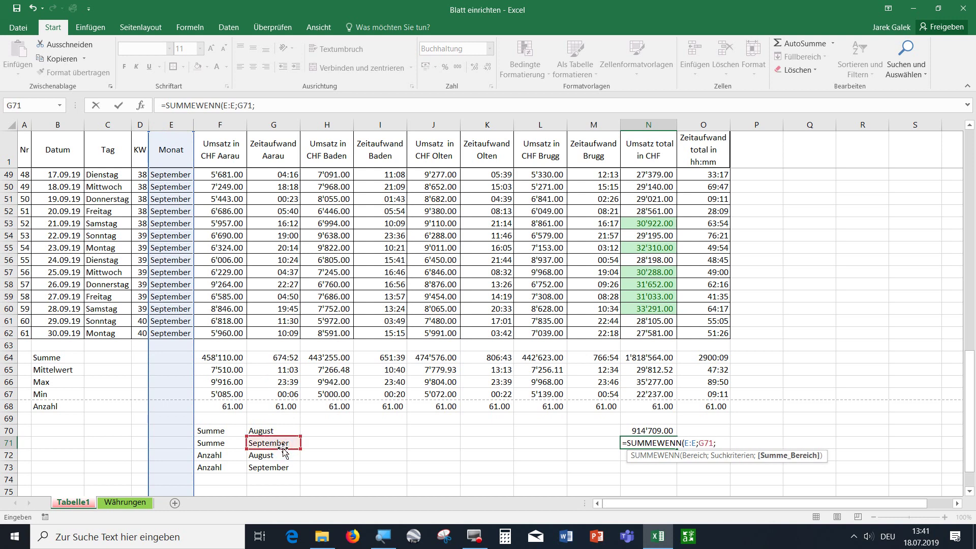
{"action": "left_click", "coordinate": [638, 336]}
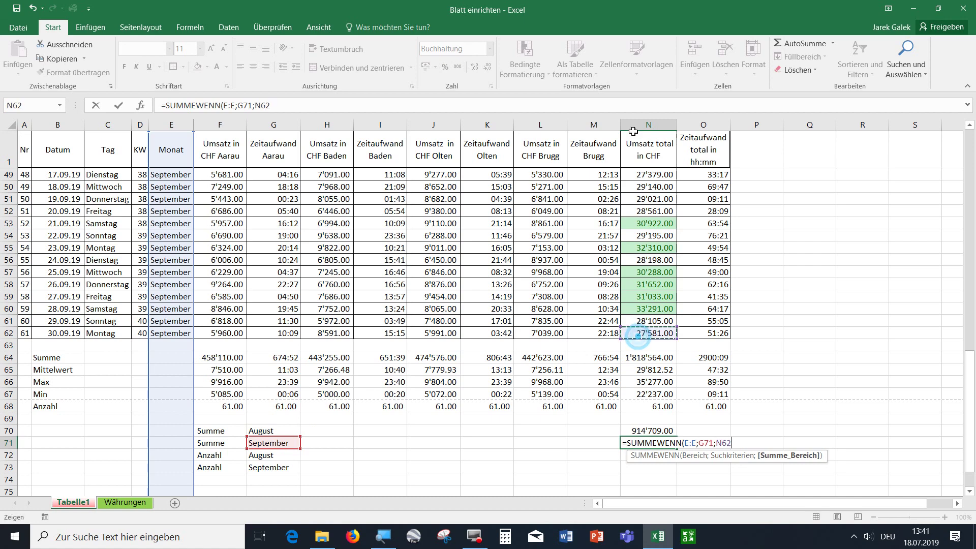
{"action": "left_click_drag", "start_coordinate": [639, 336], "coordinate": [635, 174]}
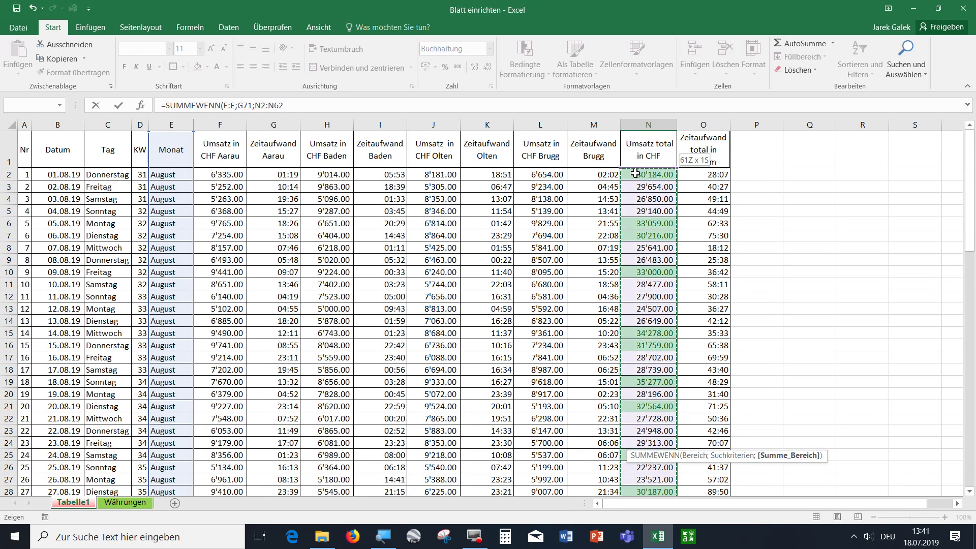
{"action": "key", "text": "Return"}
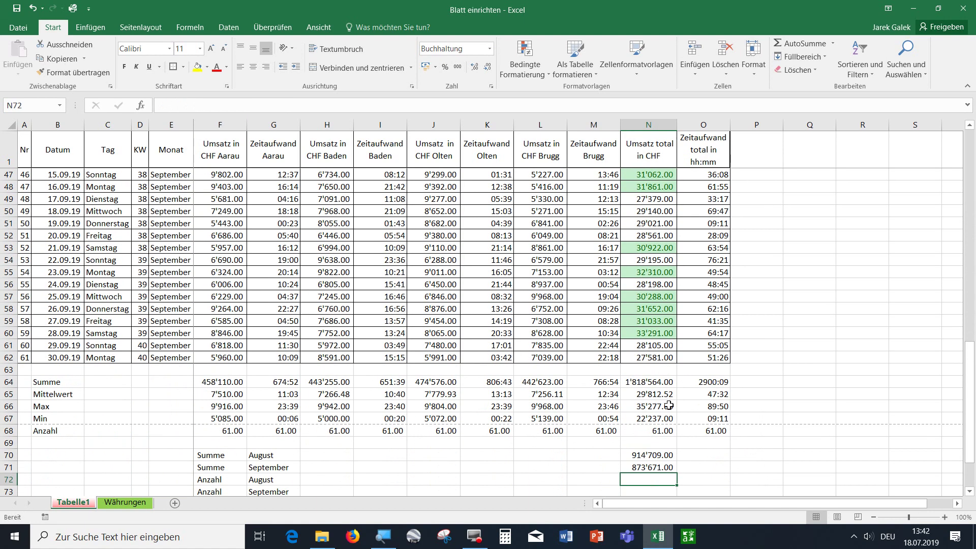
{"action": "scroll", "coordinate": [668, 404], "scroll_direction": "down", "scroll_amount": 1}
{"action": "left_click", "coordinate": [658, 429]}
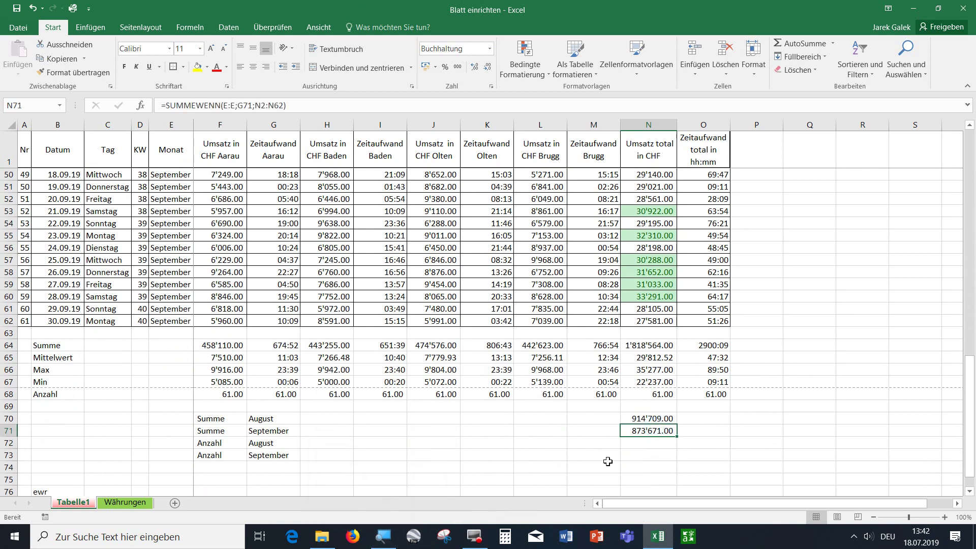
{"action": "left_click", "coordinate": [269, 430]}
{"action": "left_click", "coordinate": [270, 418]}
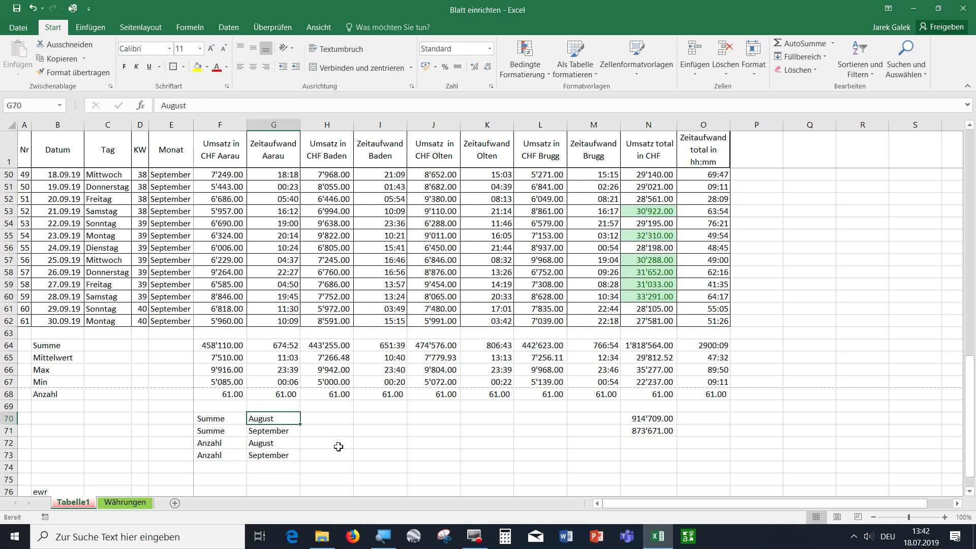
{"action": "scroll", "coordinate": [338, 447], "scroll_direction": "up", "scroll_amount": 1}
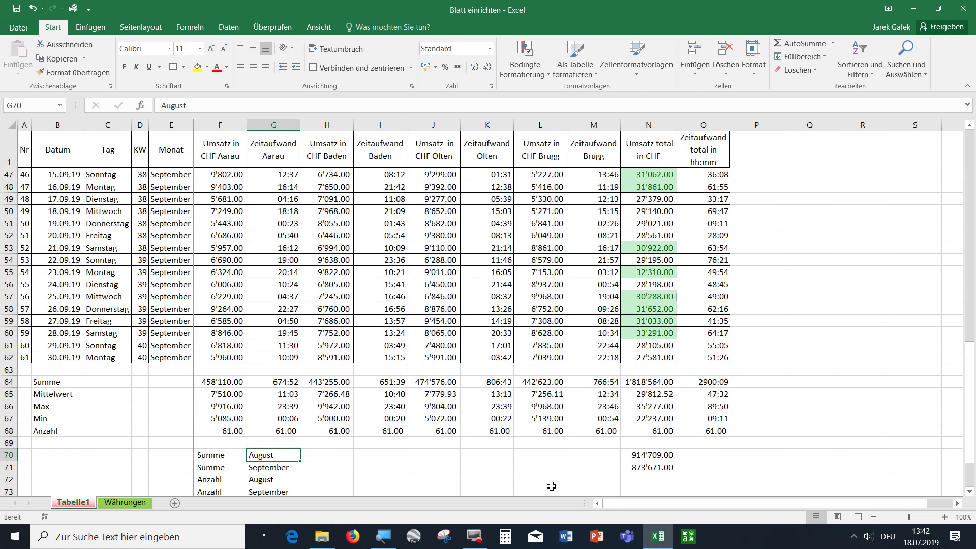
{"action": "type", "text": "s"}
{"action": "key", "text": "Return"}
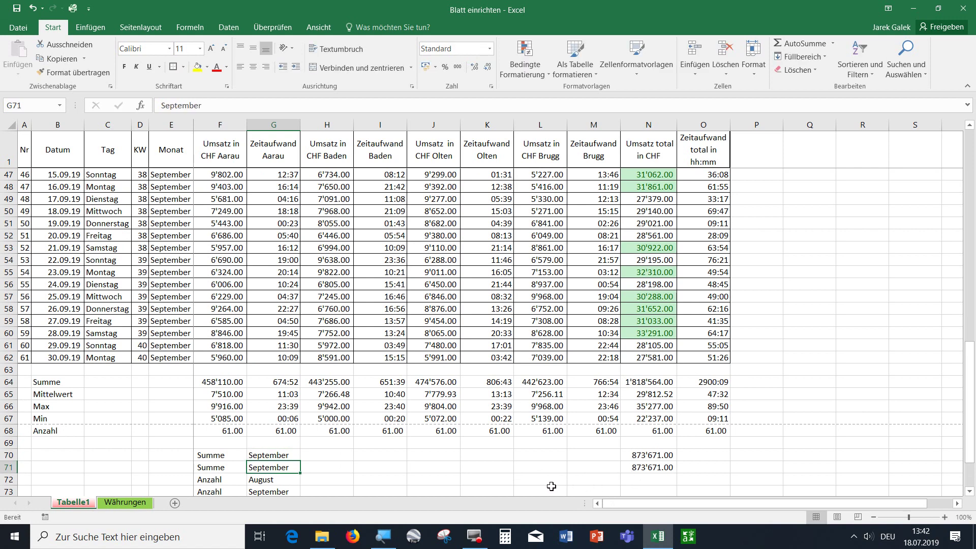
{"action": "type", "text": "august"}
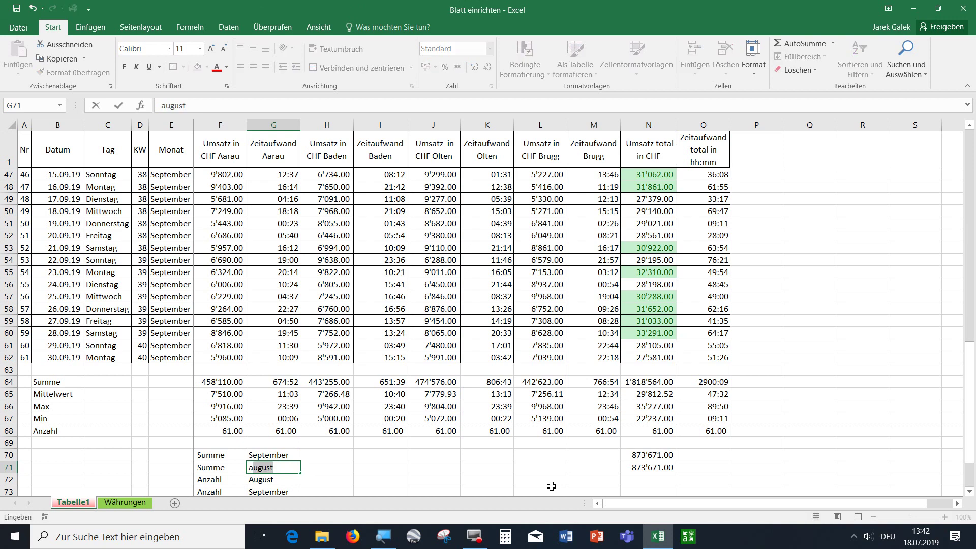
{"action": "key", "text": "Return"}
{"action": "key", "text": "Up"}
{"action": "key", "text": "Up"}
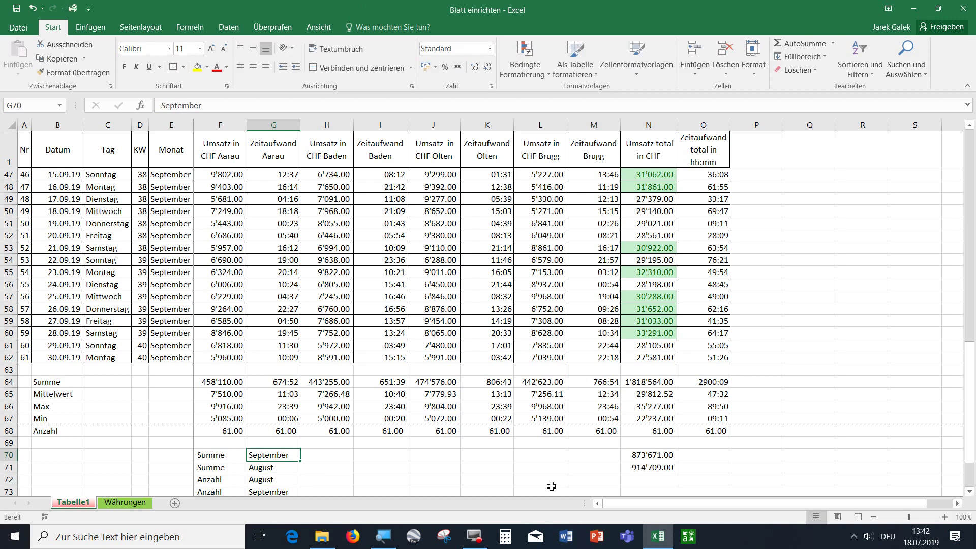
{"action": "type", "text": "august"}
{"action": "key", "text": "Return"}
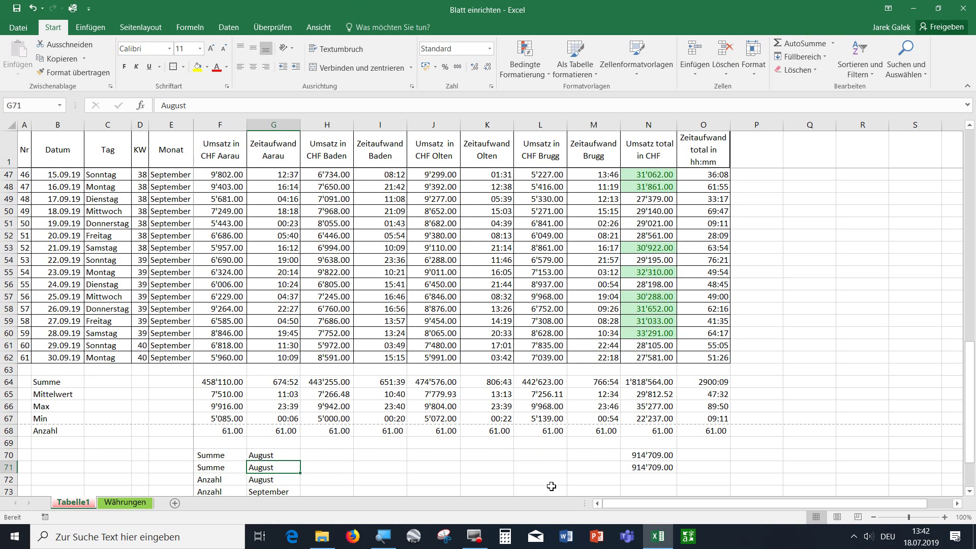
{"action": "type", "text": "september"}
{"action": "key", "text": "Return"}
{"action": "key", "text": "Up"}
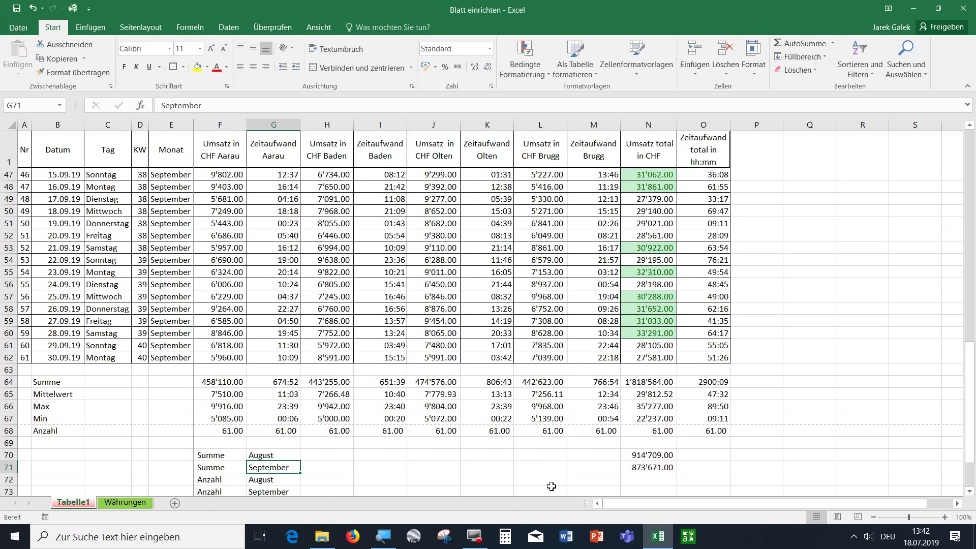
{"action": "type", "text": "Mai"}
{"action": "key", "text": "Return"}
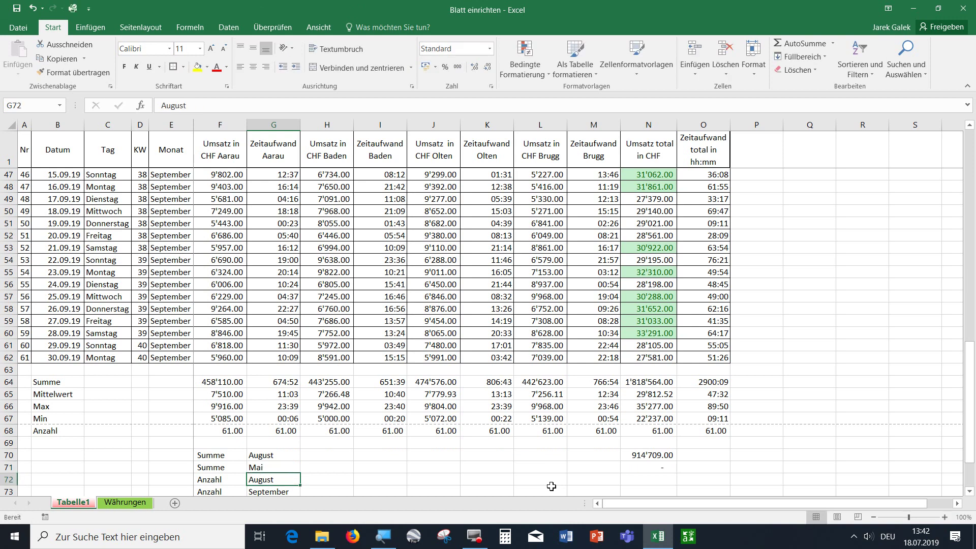
{"action": "key", "text": "Up"}
{"action": "type", "text": "s"}
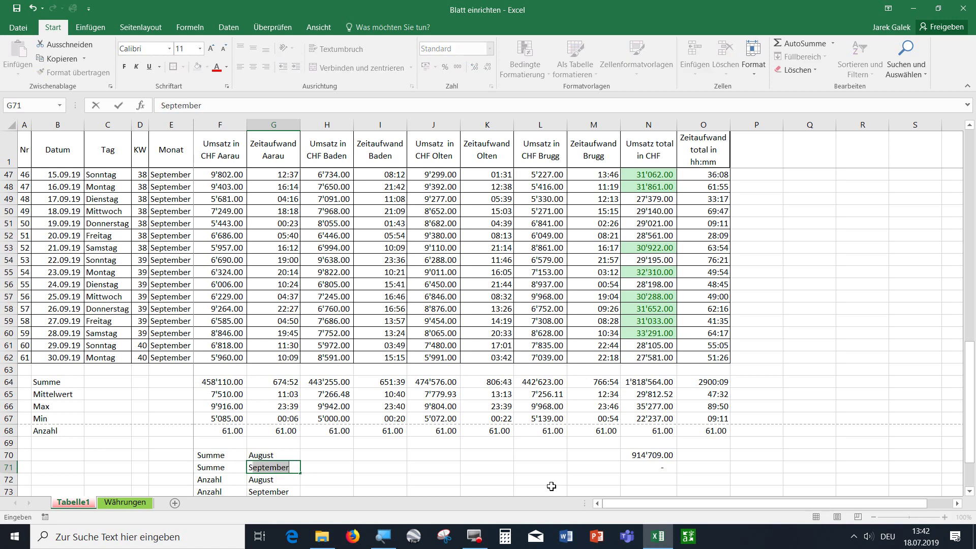
{"action": "key", "text": "Return"}
{"action": "scroll", "coordinate": [558, 484], "scroll_direction": "down", "scroll_amount": 1}
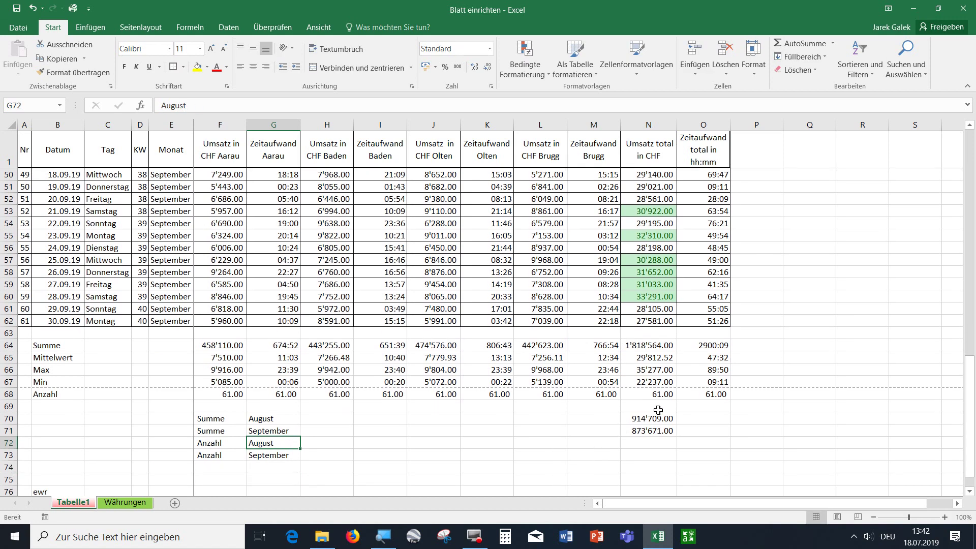
Edit the beginning of the August revenue formula in N70.
{"action": "double_click", "coordinate": [634, 416]}
{"action": "left_click", "coordinate": [625, 418]}
{"action": "type", "text": "'"}
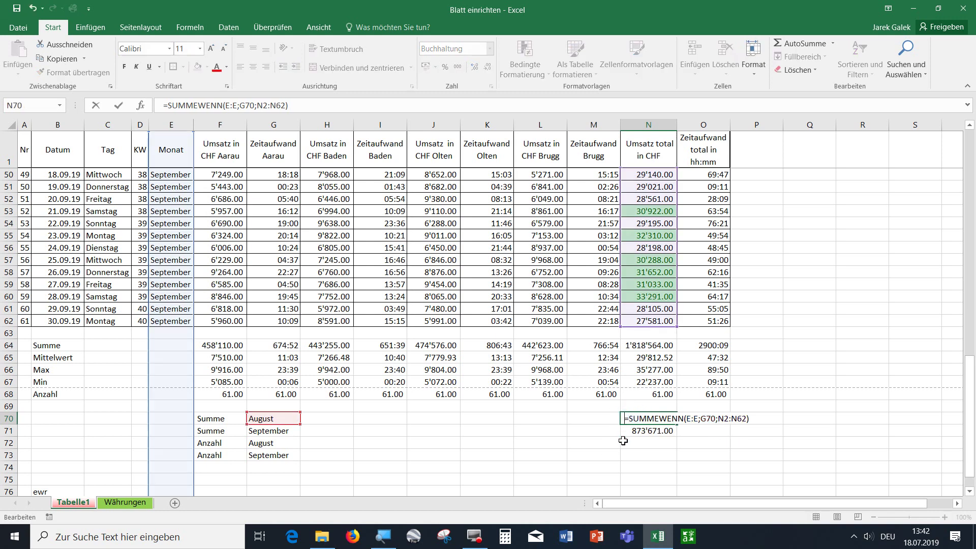
Enter =ZÄHLENWENN(E:E;G72) in N72 to count the August days.
{"action": "left_click", "coordinate": [635, 445]}
{"action": "type", "text": "'"}
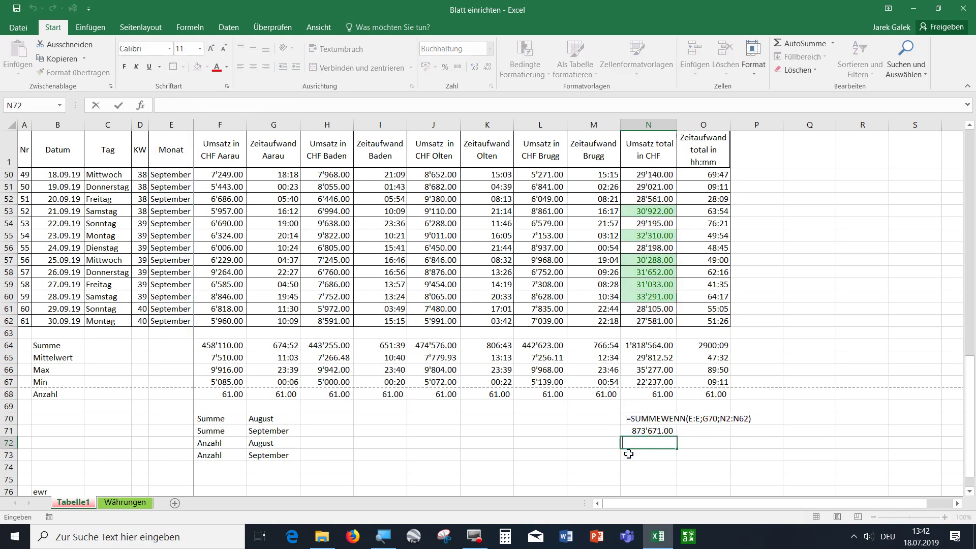
{"action": "type", "text": "="}
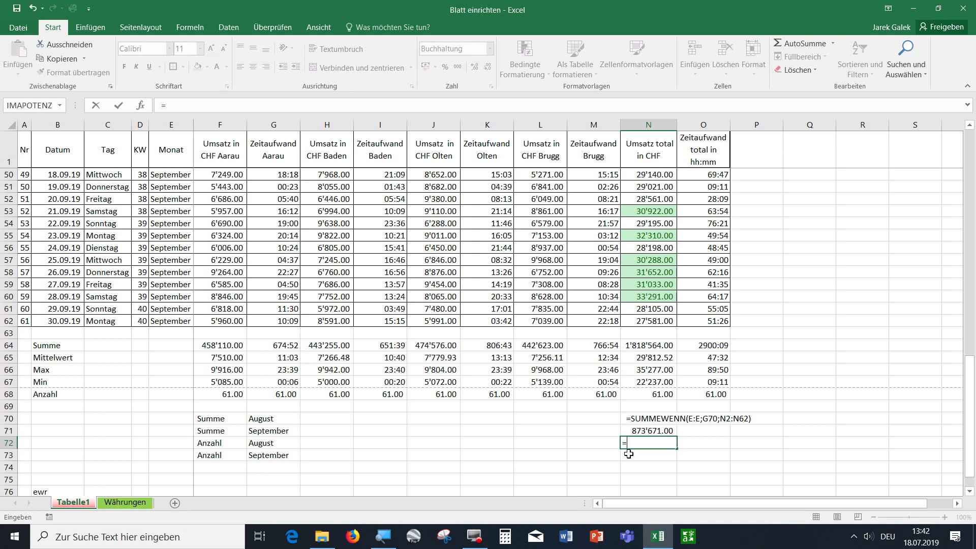
{"action": "type", "text": "zäh"}
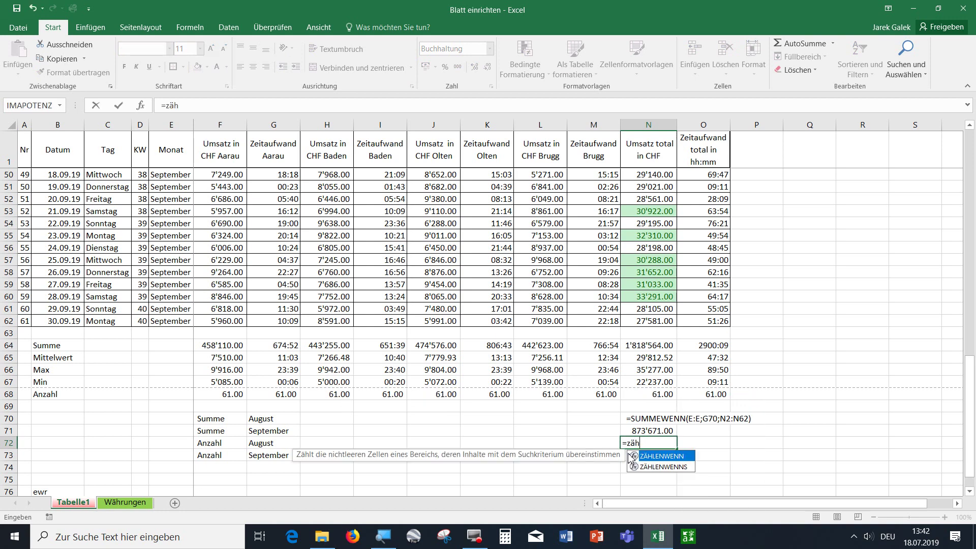
{"action": "key", "text": "Tab"}
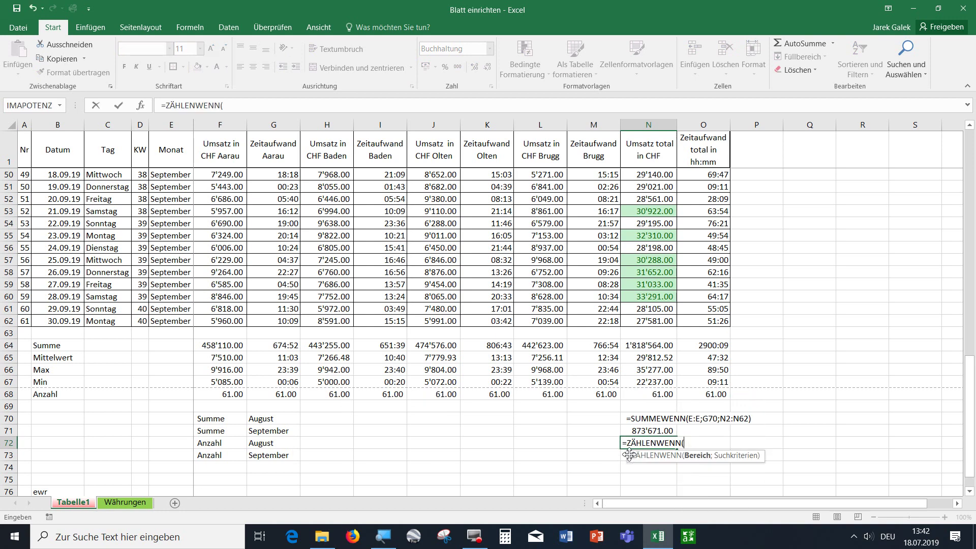
{"action": "left_click", "coordinate": [161, 127]}
{"action": "type", "text": ";"}
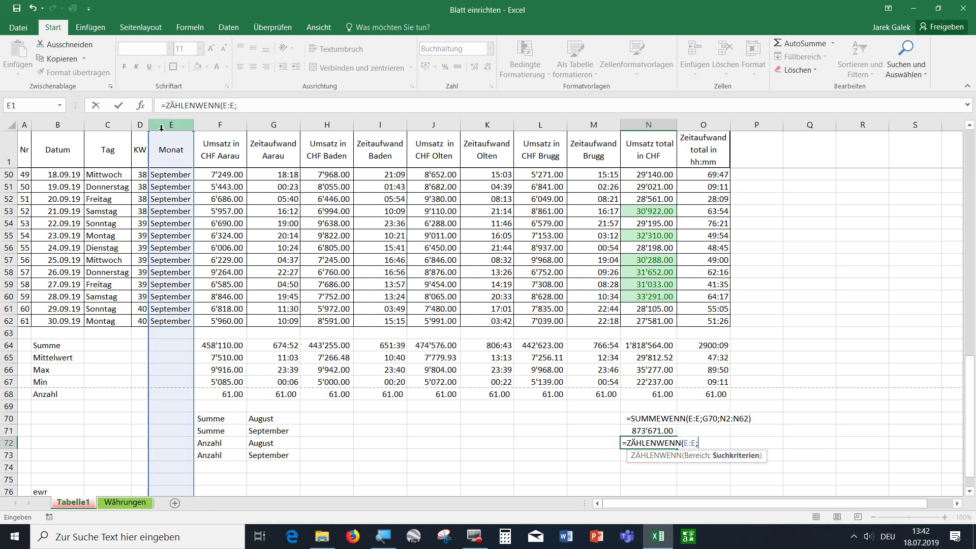
{"action": "left_click", "coordinate": [281, 444]}
{"action": "key", "text": "Return"}
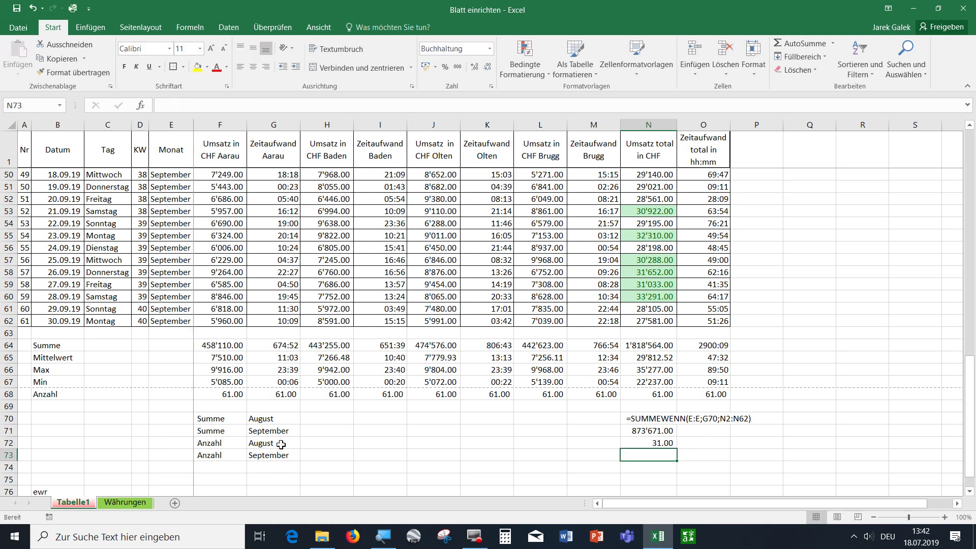
Enter =ZÄHLENWENN(E:E;G73) in N73 to count the September days.
{"action": "double_click", "coordinate": [622, 443]}
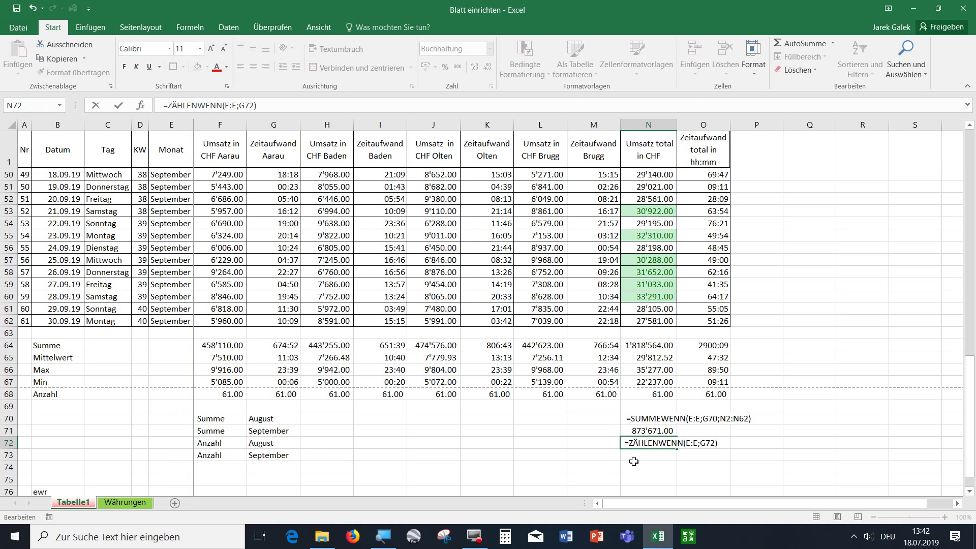
{"action": "key", "text": "Return"}
{"action": "type", "text": "="}
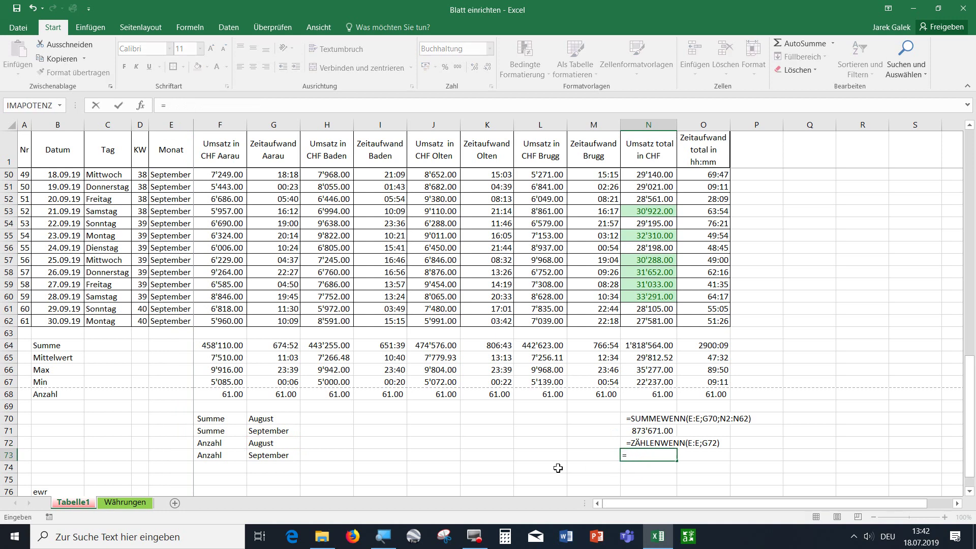
{"action": "type", "text": "zäh"}
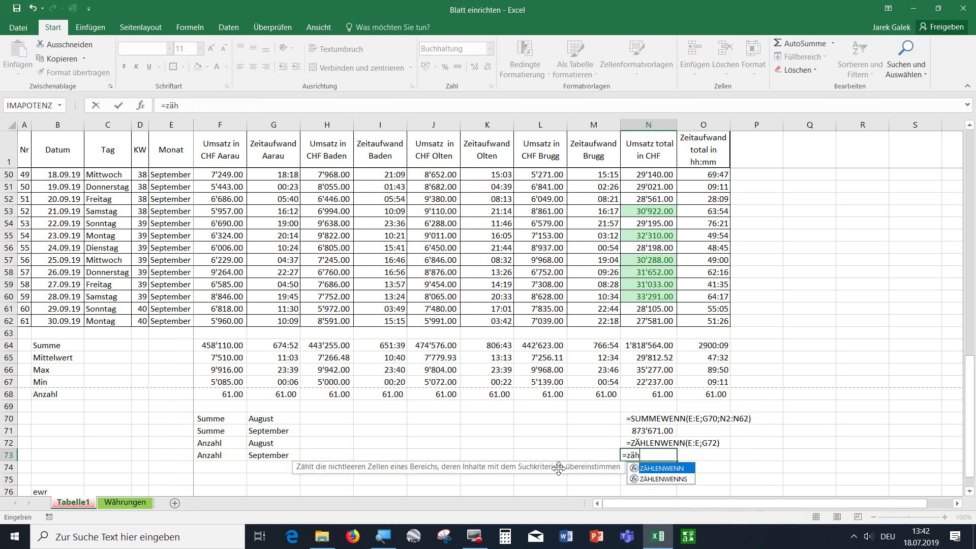
{"action": "key", "text": "Tab"}
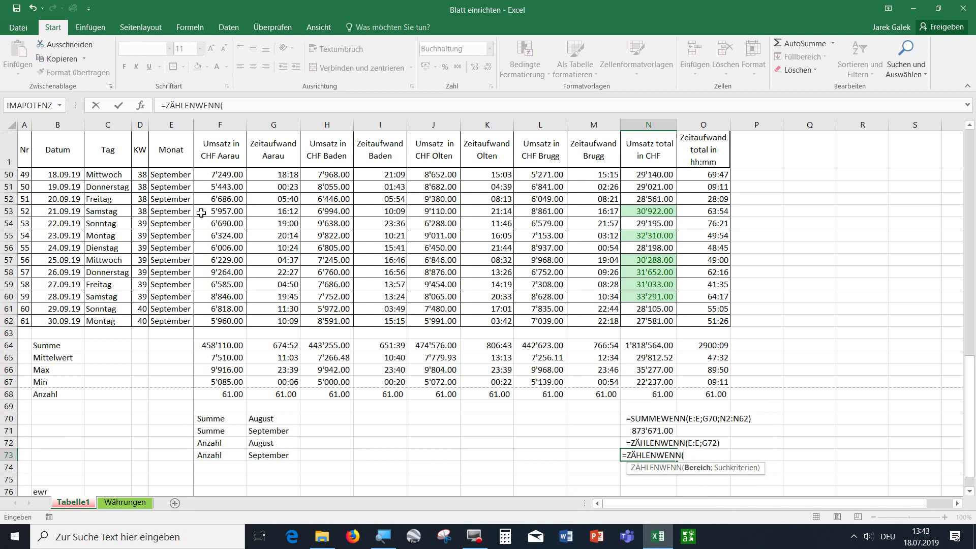
{"action": "left_click", "coordinate": [179, 125]}
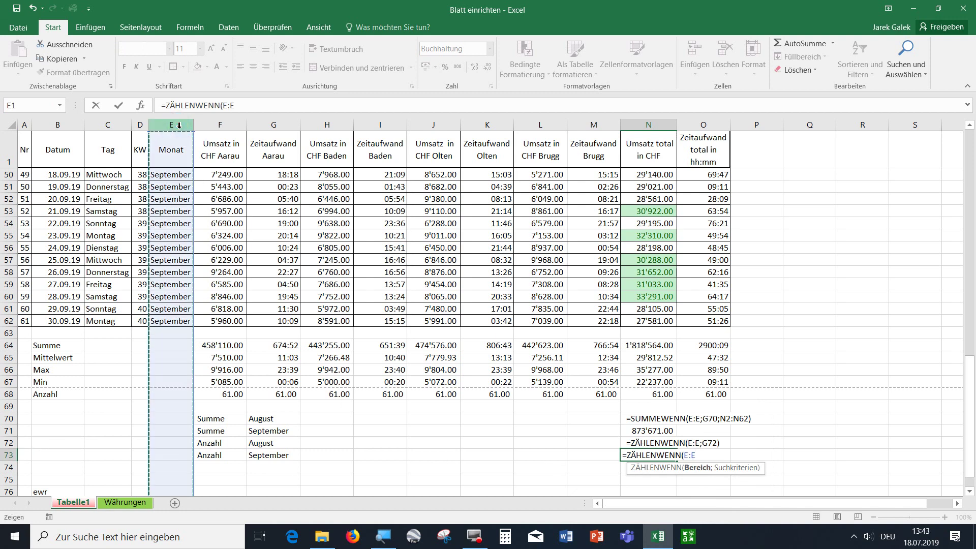
{"action": "type", "text": ";"}
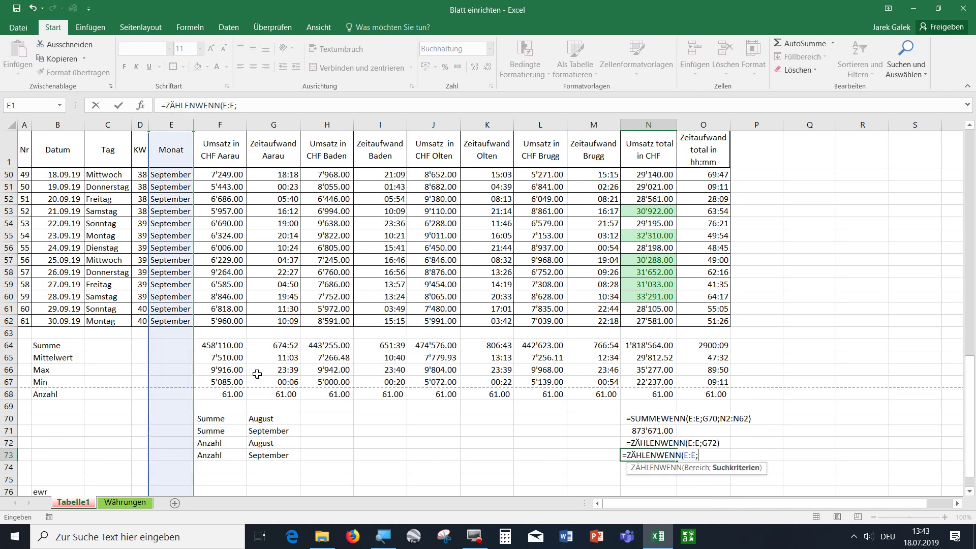
{"action": "left_click", "coordinate": [284, 456]}
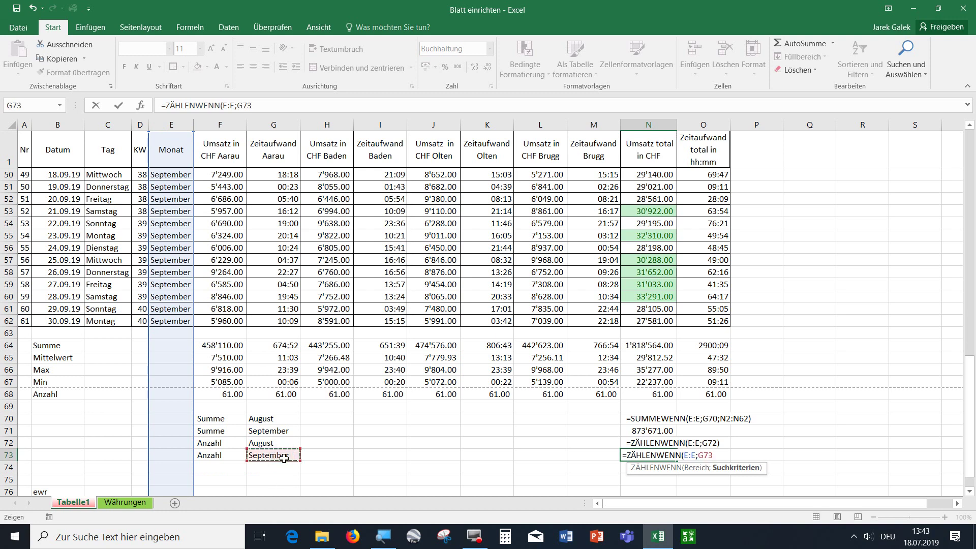
{"action": "key", "text": "Return"}
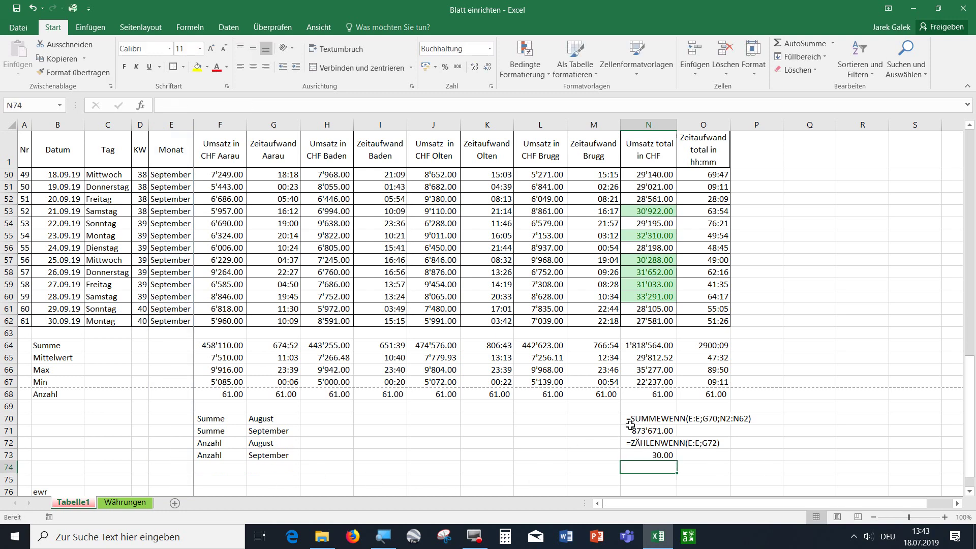
Re-enter N70 and N72 so August revenue 914'709.00 and count 31 calculate.
{"action": "left_click", "coordinate": [625, 418]}
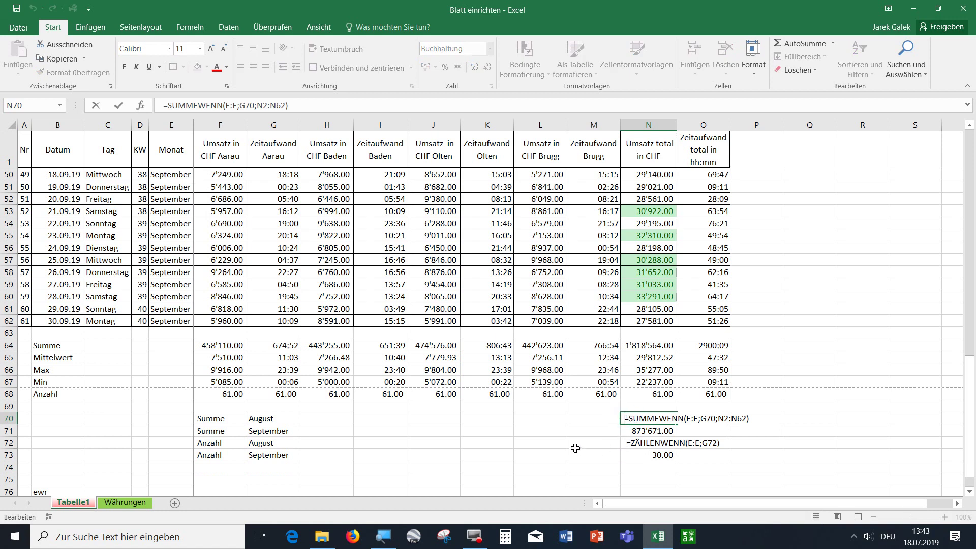
{"action": "key", "text": "F2"}
{"action": "key", "text": "Return"}
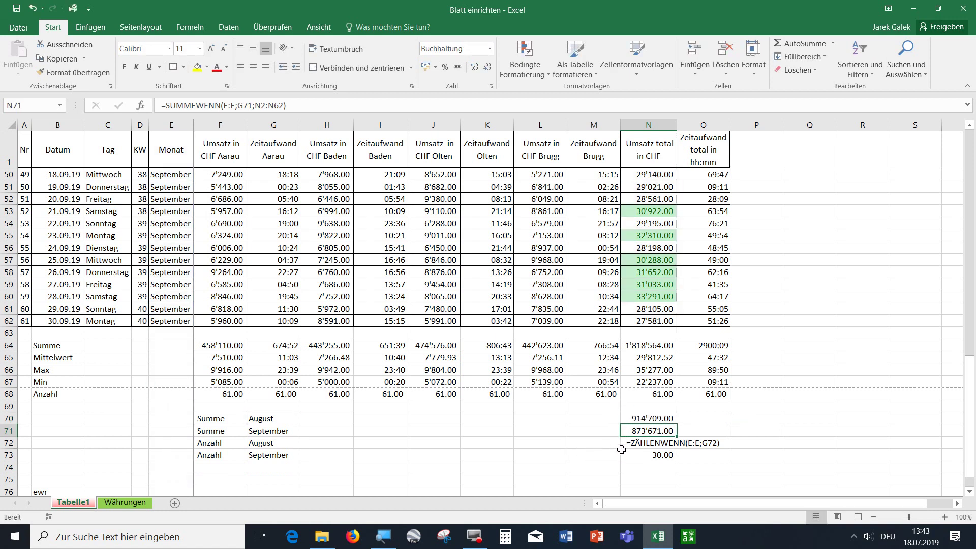
{"action": "left_click", "coordinate": [626, 444]}
{"action": "double_click", "coordinate": [626, 444]}
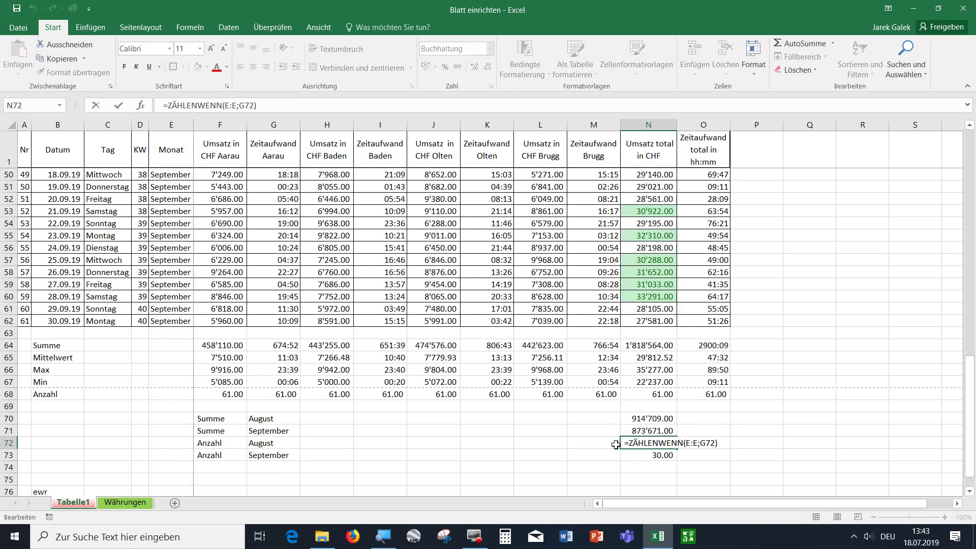
{"action": "key", "text": "Return"}
{"action": "left_click", "coordinate": [740, 419]}
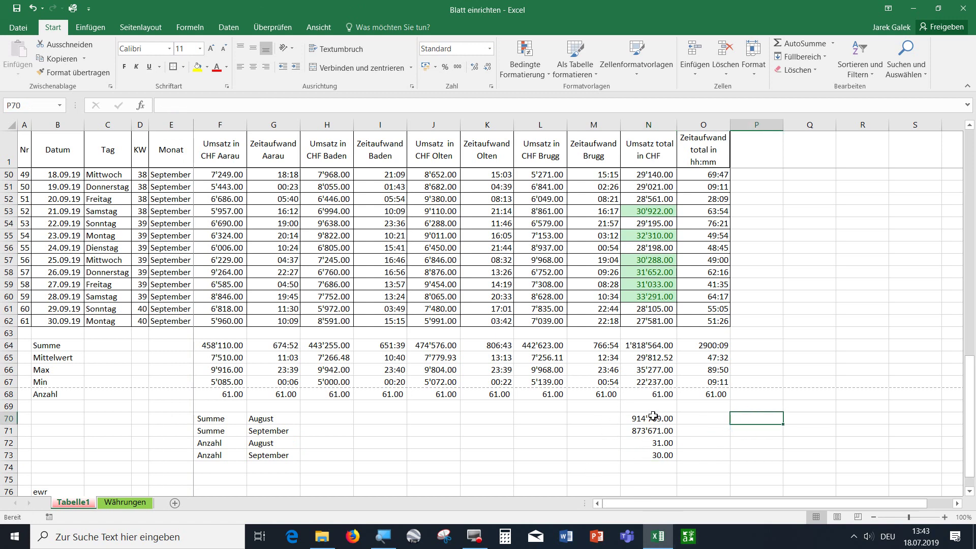
Add the headers 'Umsatz total in €' in P1 and 'Umsatz total in U$' in Q1.
{"action": "scroll", "coordinate": [641, 406], "scroll_direction": "up", "scroll_amount": 4}
{"action": "scroll", "coordinate": [640, 402], "scroll_direction": "up", "scroll_amount": 4}
{"action": "scroll", "coordinate": [640, 397], "scroll_direction": "up", "scroll_amount": 8}
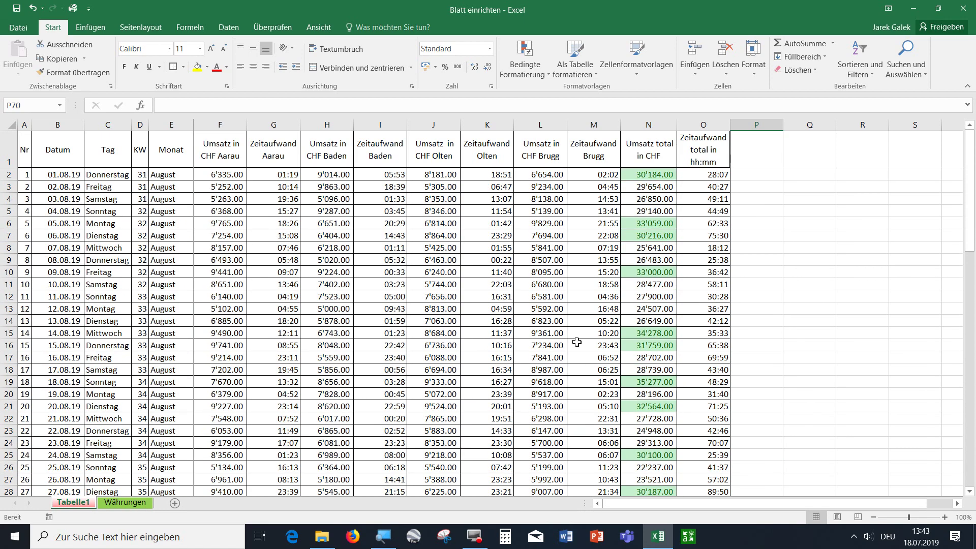
{"action": "left_click", "coordinate": [641, 154]}
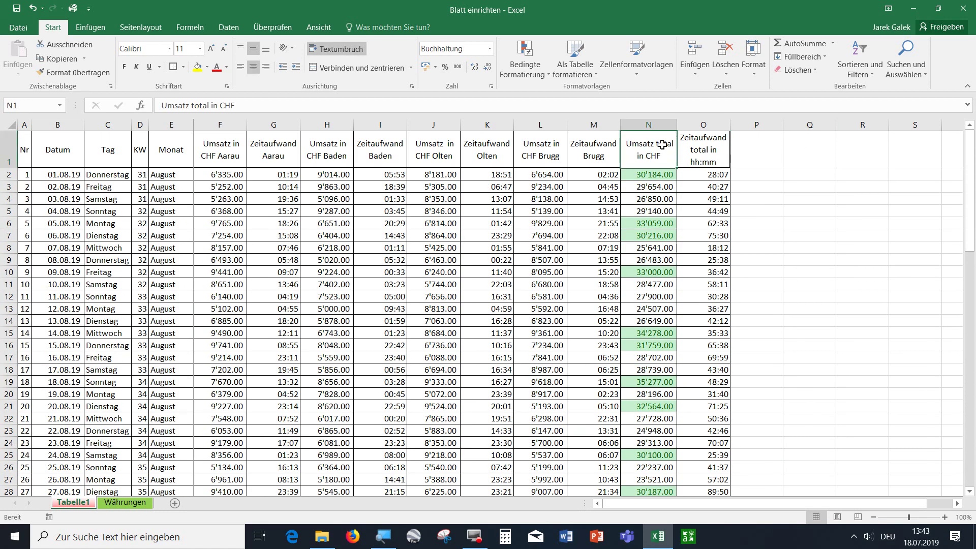
{"action": "left_click", "coordinate": [744, 148]}
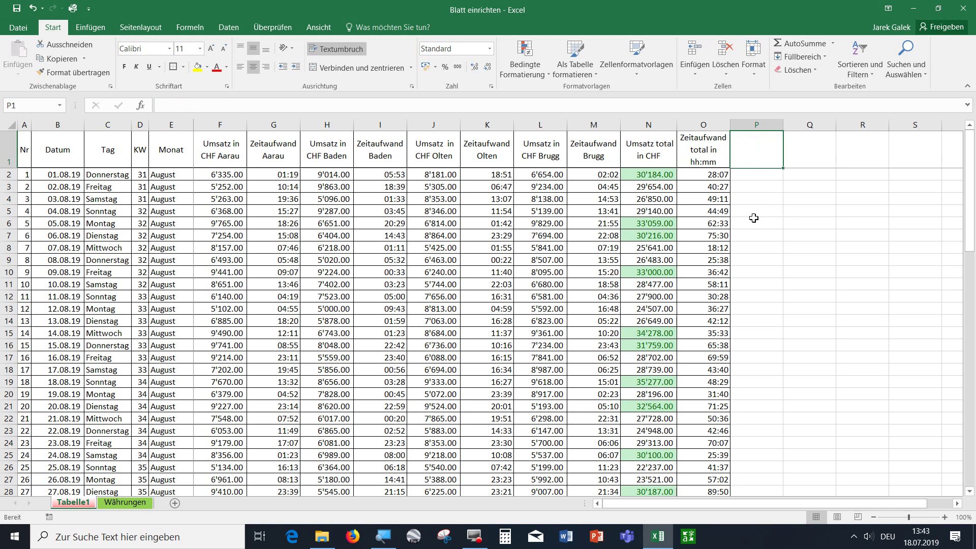
{"action": "type", "text": "Umsa"}
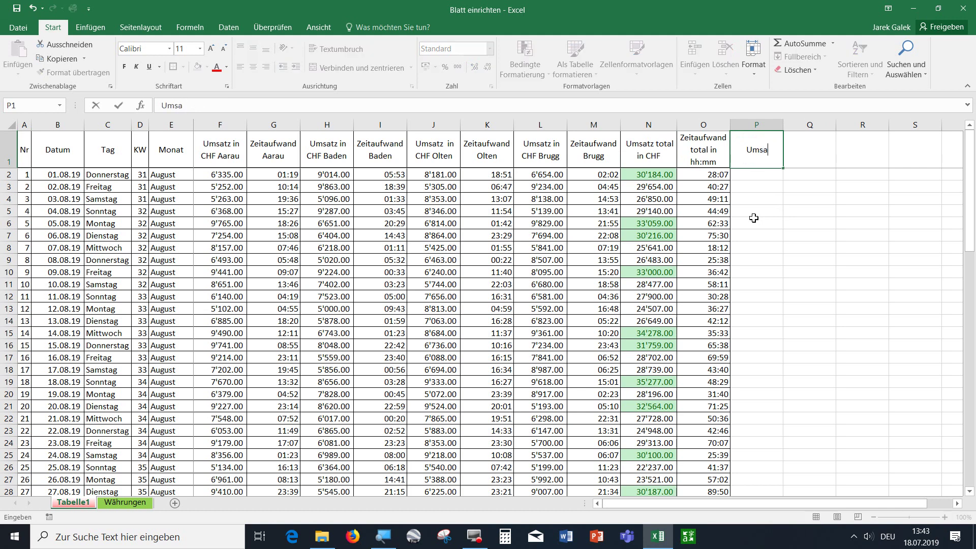
{"action": "type", "text": "tz "}
{"action": "type", "text": "total"}
{"action": "type", "text": " in €"}
{"action": "key", "text": "Tab"}
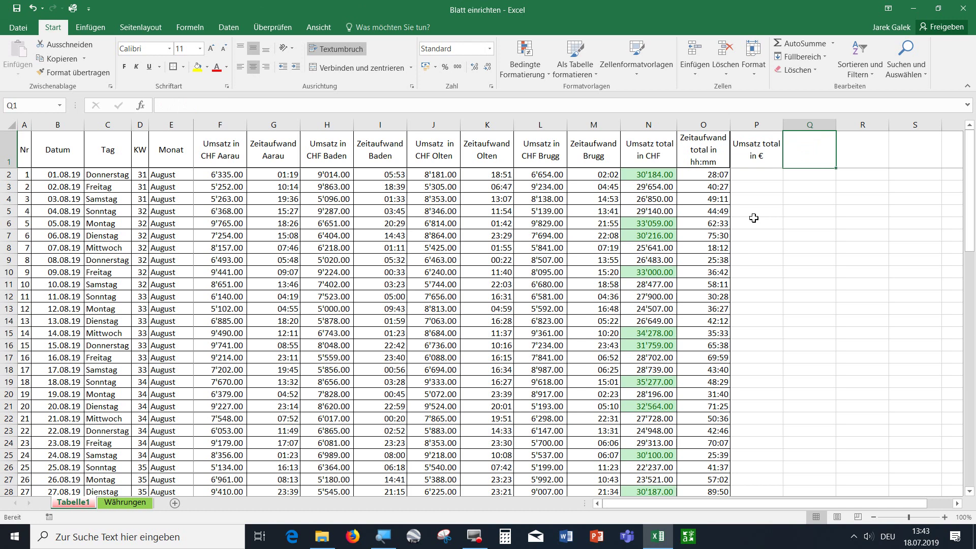
{"action": "type", "text": "Umsatz "}
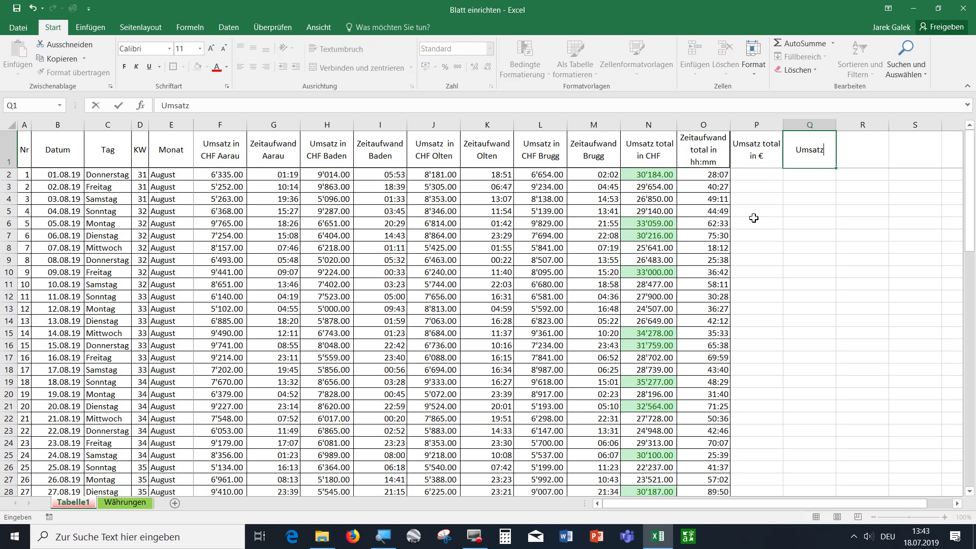
{"action": "type", "text": "total"}
{"action": "type", "text": " in"}
{"action": "key", "text": "Caps_Lock"}
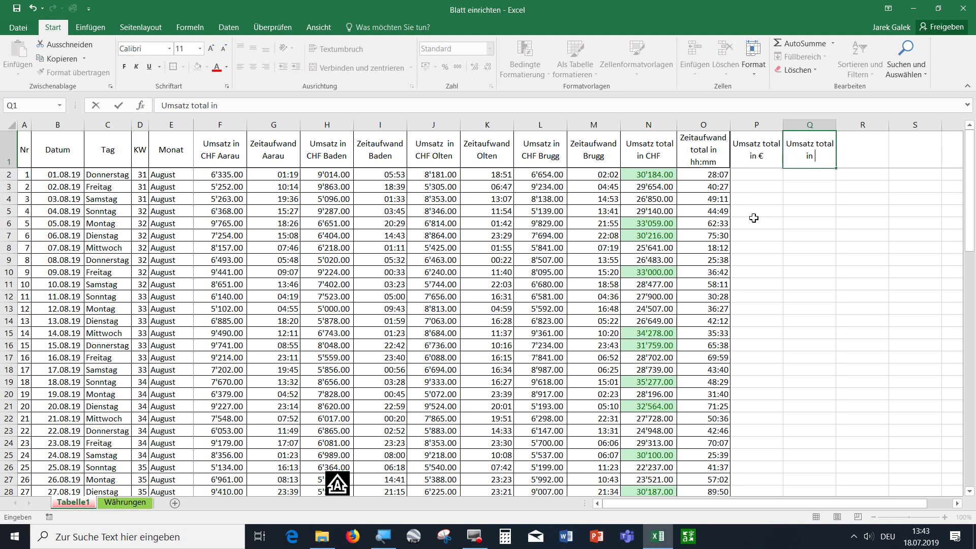
{"action": "type", "text": "$"}
{"action": "key", "text": "Return"}
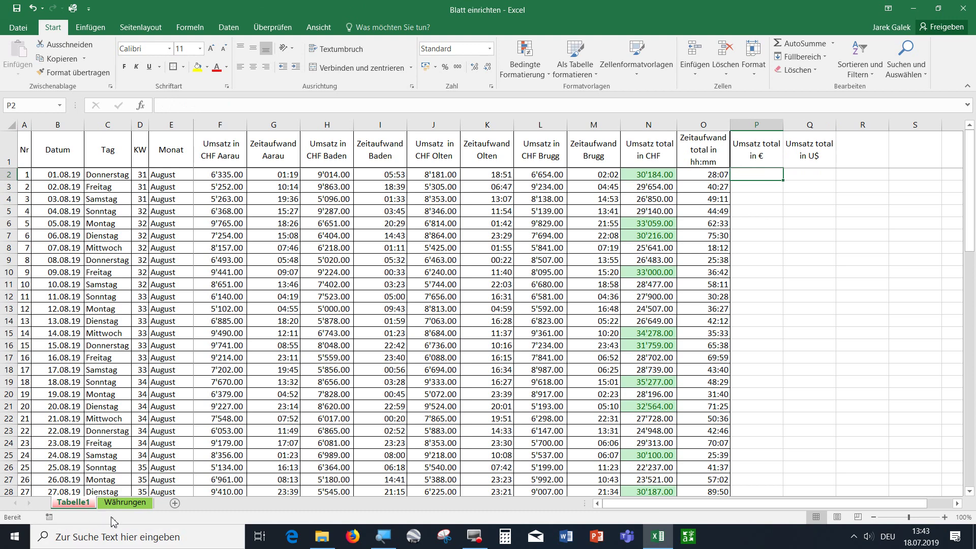
Enter =N2/Währungen!B2 in P2 to convert the CHF total to euros (27'278.81).
{"action": "left_click", "coordinate": [135, 504]}
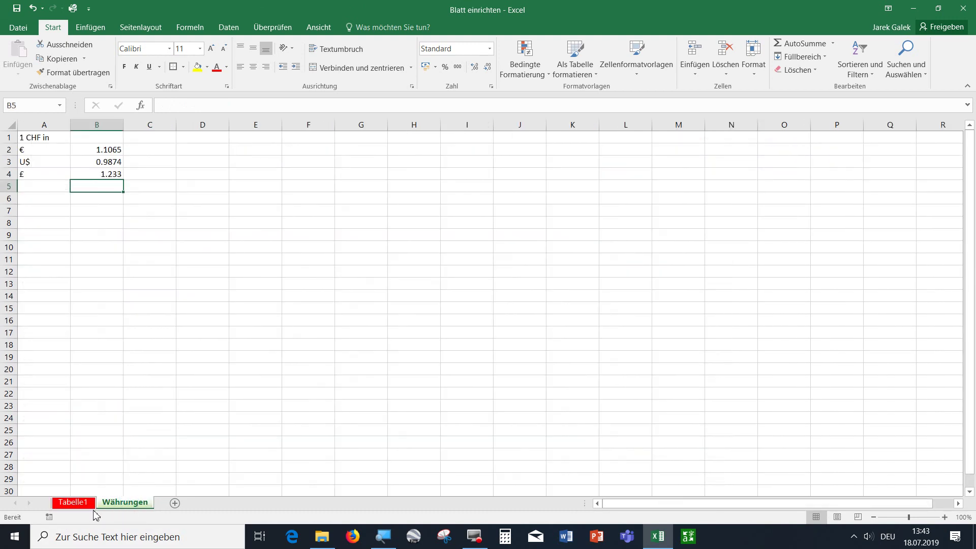
{"action": "left_click", "coordinate": [77, 504]}
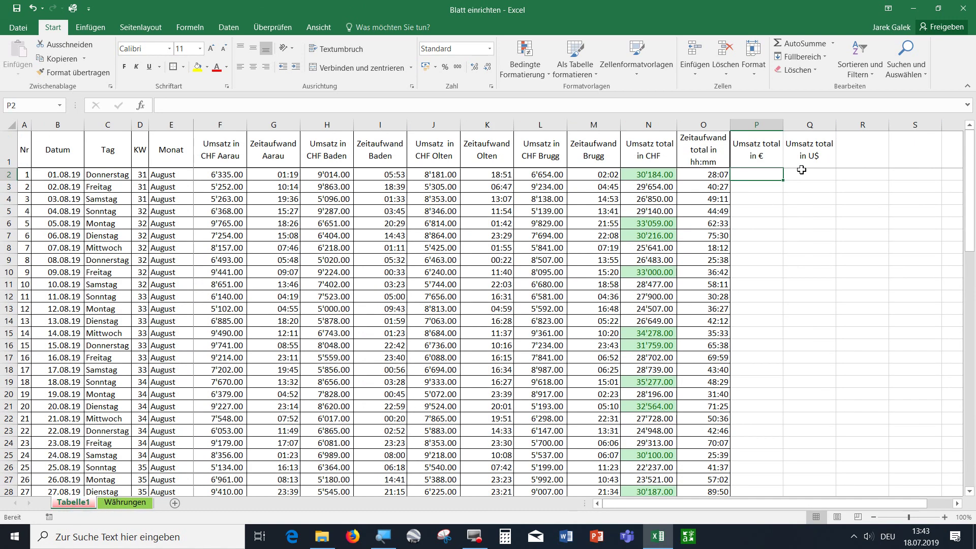
{"action": "type", "text": "="}
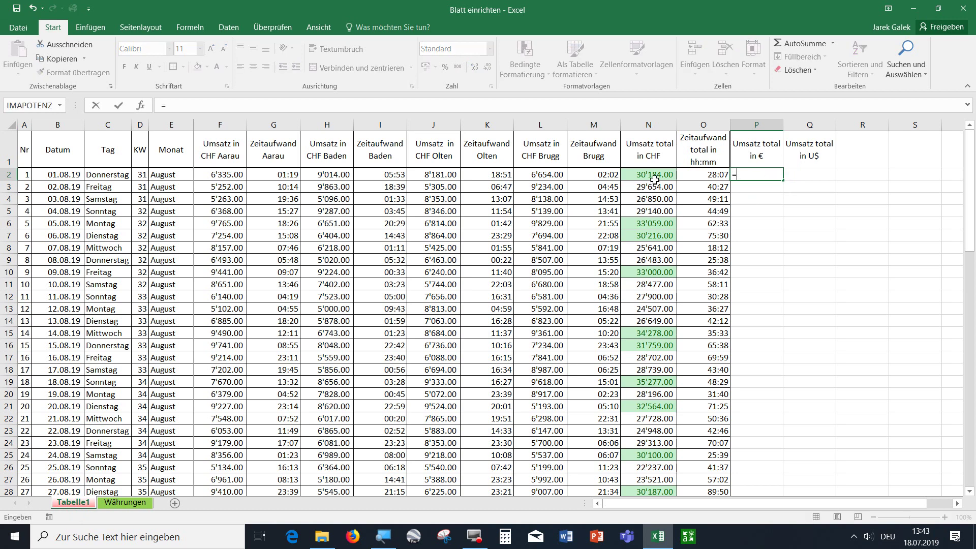
{"action": "left_click", "coordinate": [644, 179]}
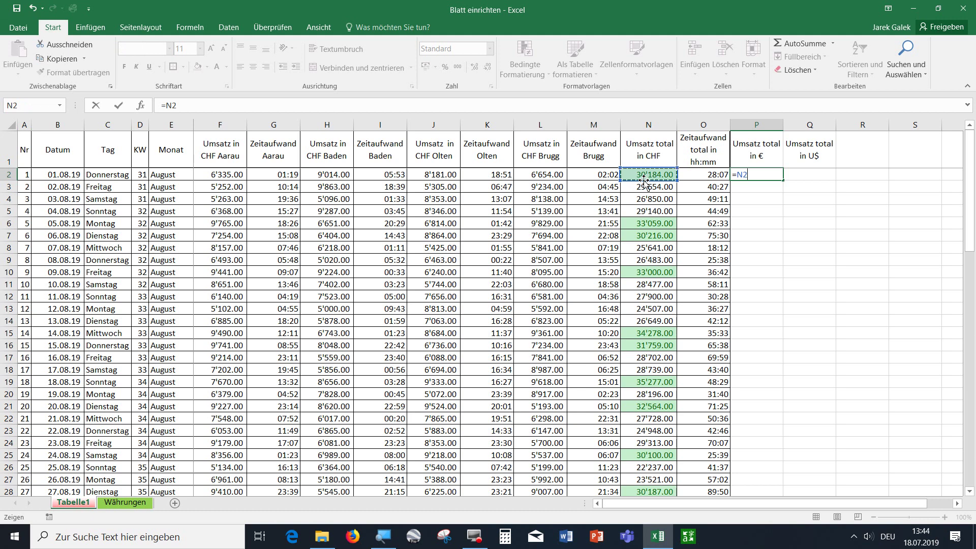
{"action": "type", "text": "/"}
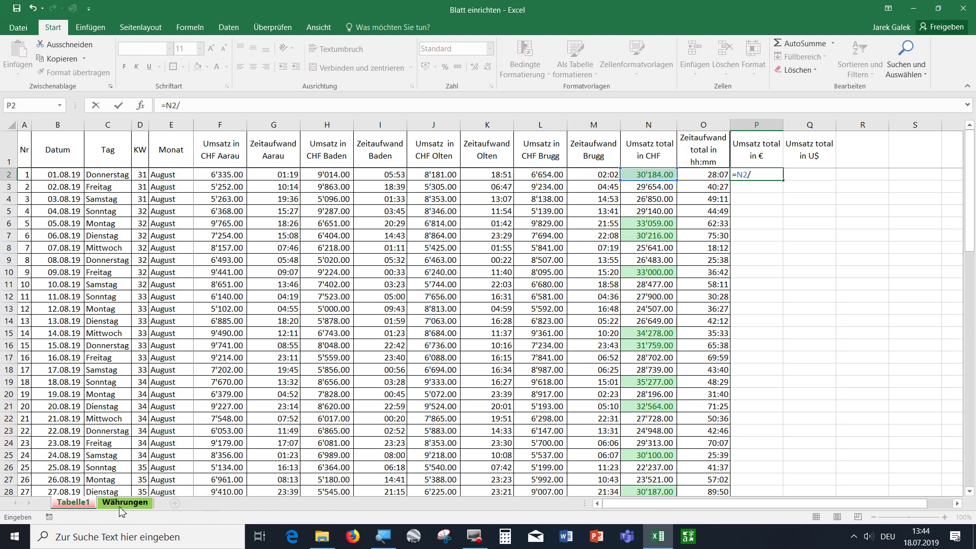
{"action": "left_click", "coordinate": [124, 503]}
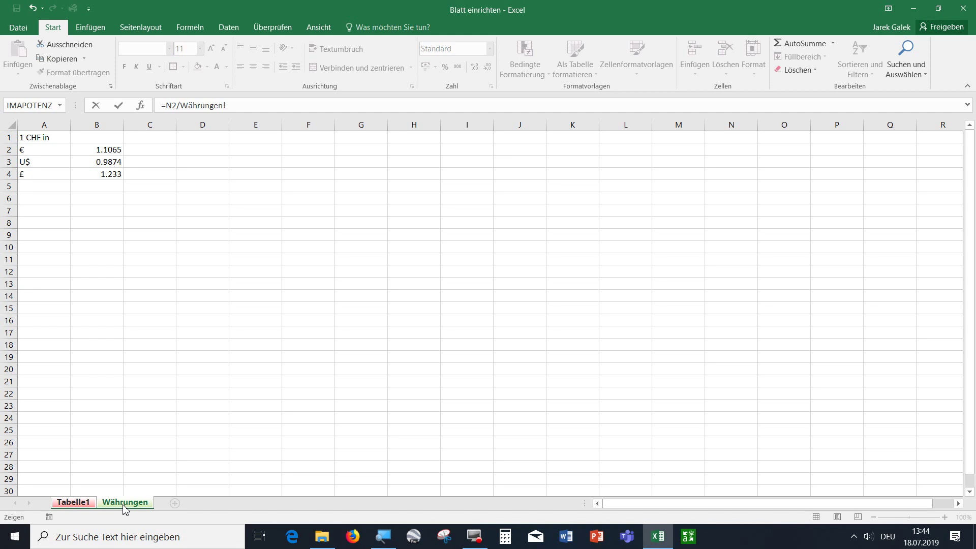
{"action": "left_click", "coordinate": [87, 149]}
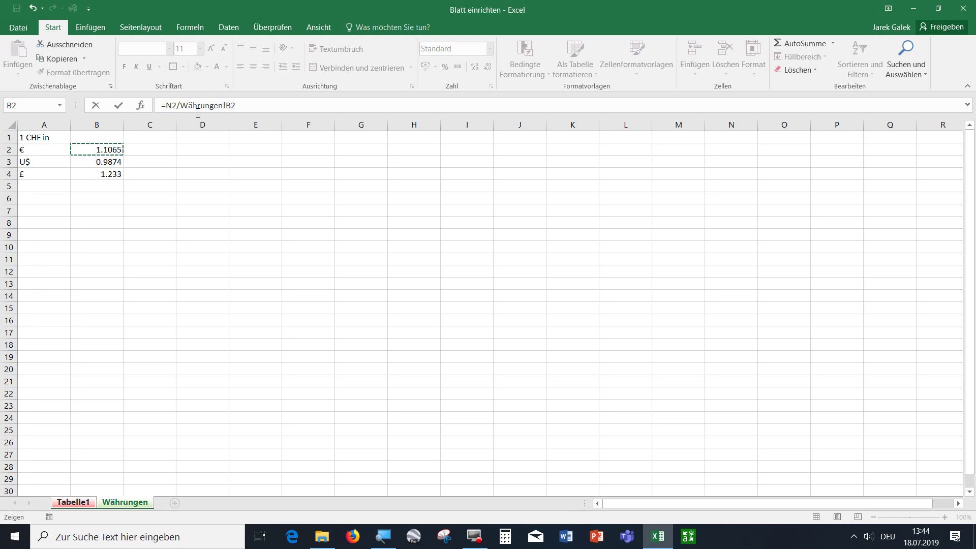
{"action": "key", "text": "Return"}
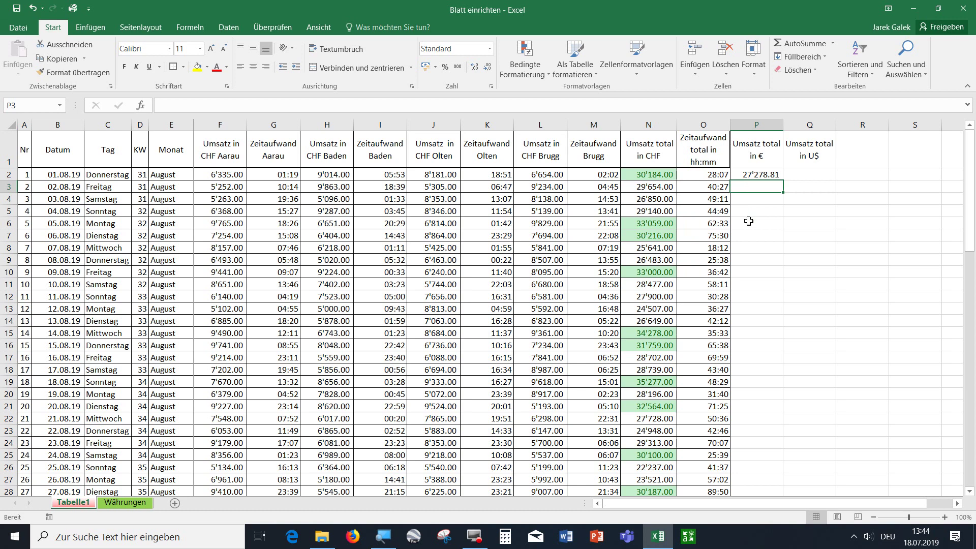
Copy the euro formula down column P and check the formula in P3.
{"action": "left_click", "coordinate": [755, 175]}
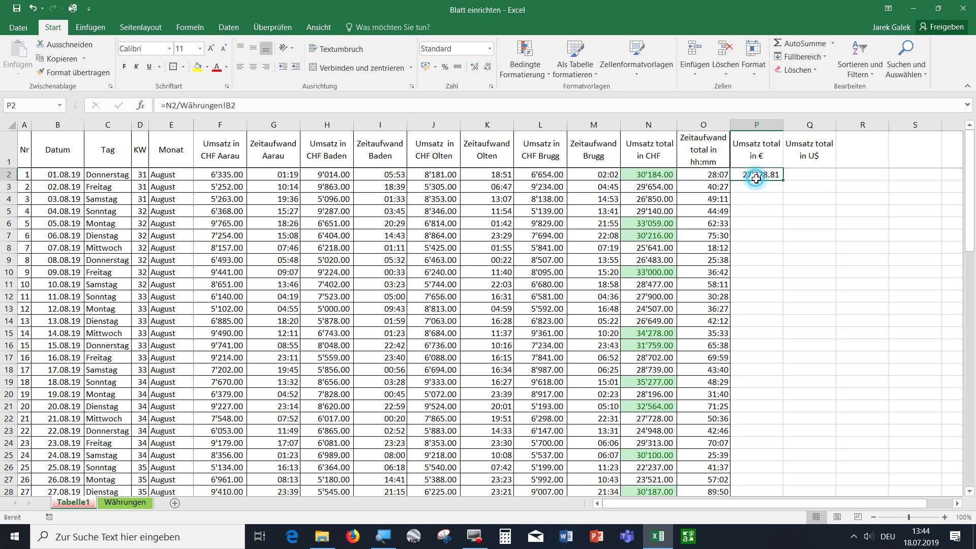
{"action": "double_click", "coordinate": [784, 182]}
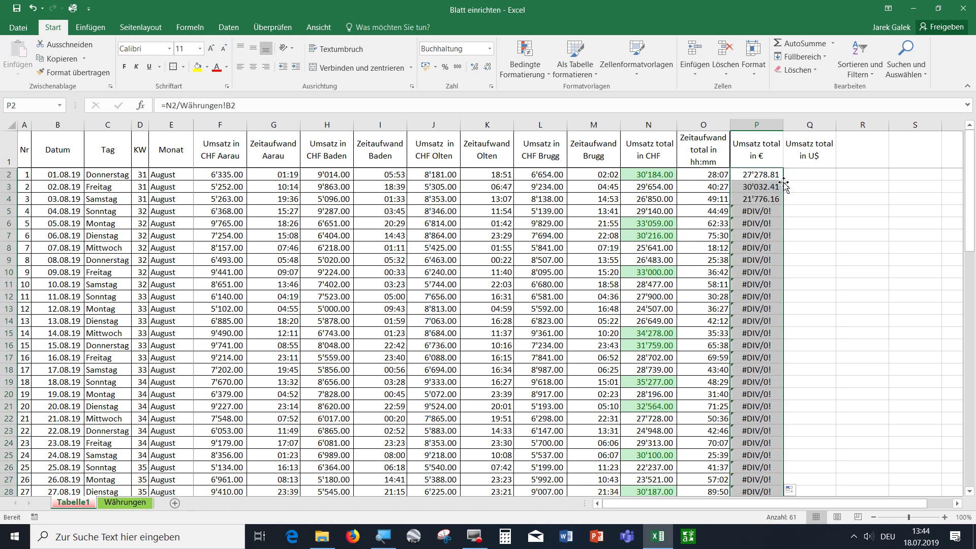
{"action": "left_click", "coordinate": [741, 188]}
{"action": "double_click", "coordinate": [742, 189]}
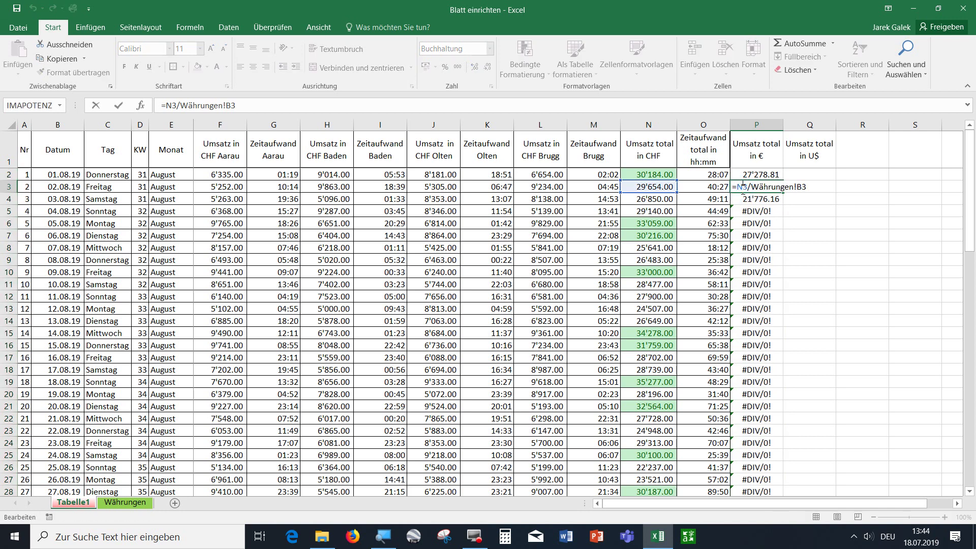
{"action": "key", "text": "Return"}
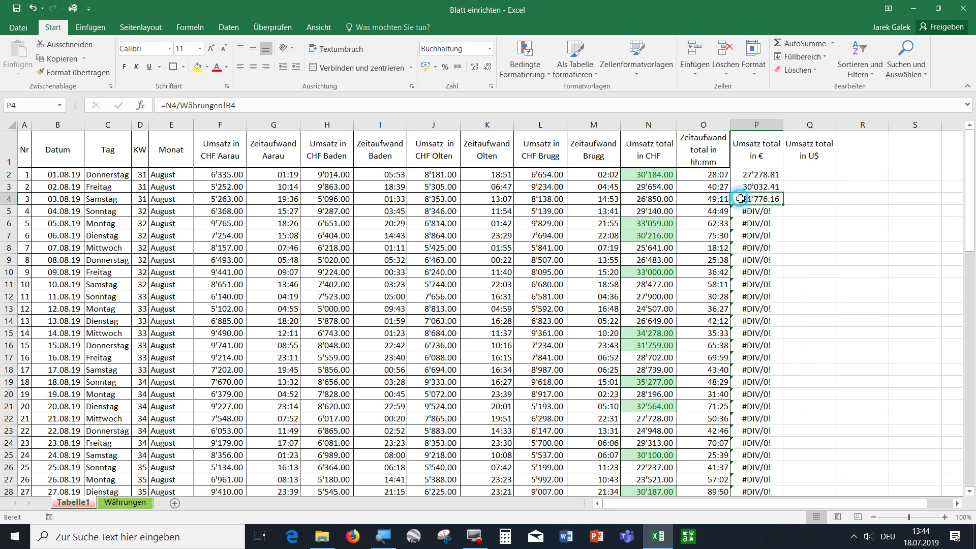
Compare the formulas in P3, P4 and P5 to find the shifting rate reference.
{"action": "double_click", "coordinate": [730, 200]}
{"action": "key", "text": "Return"}
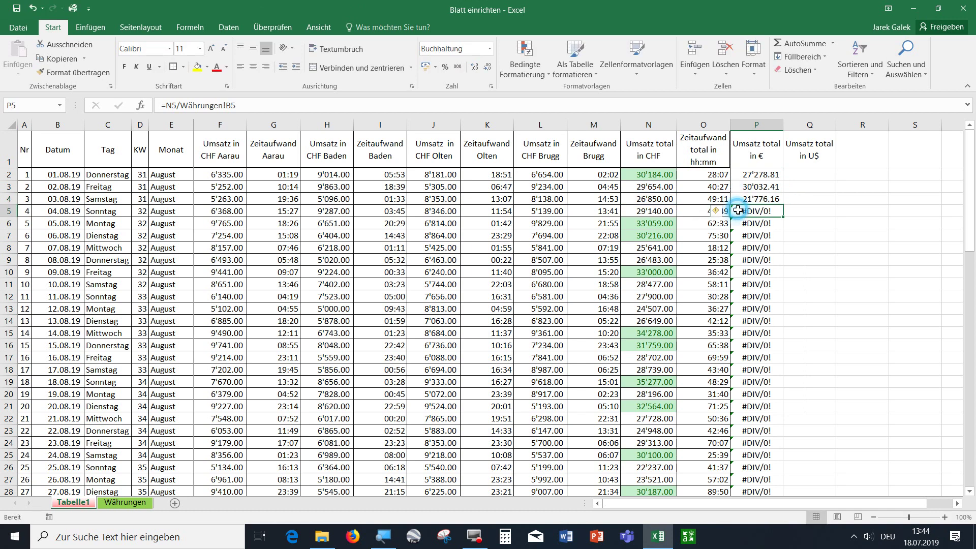
{"action": "double_click", "coordinate": [737, 210]}
{"action": "key", "text": "Return"}
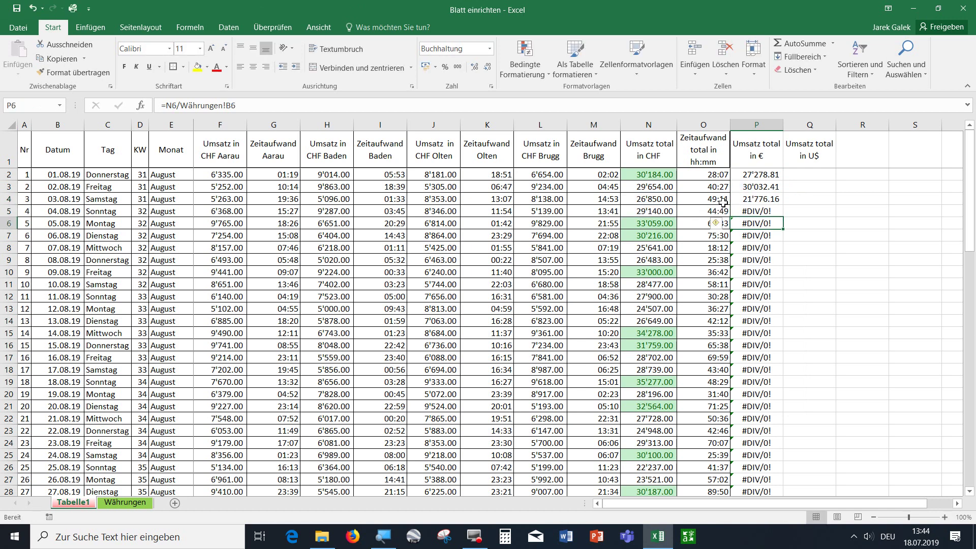
{"action": "left_click", "coordinate": [748, 188]}
{"action": "double_click", "coordinate": [748, 188]}
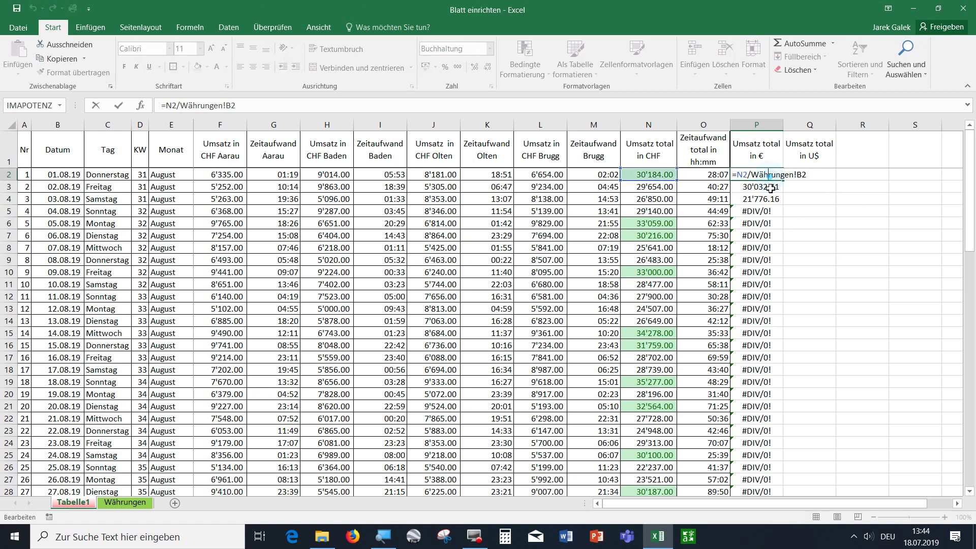
{"action": "key", "text": "Escape"}
{"action": "double_click", "coordinate": [748, 190]}
{"action": "key", "text": "Escape"}
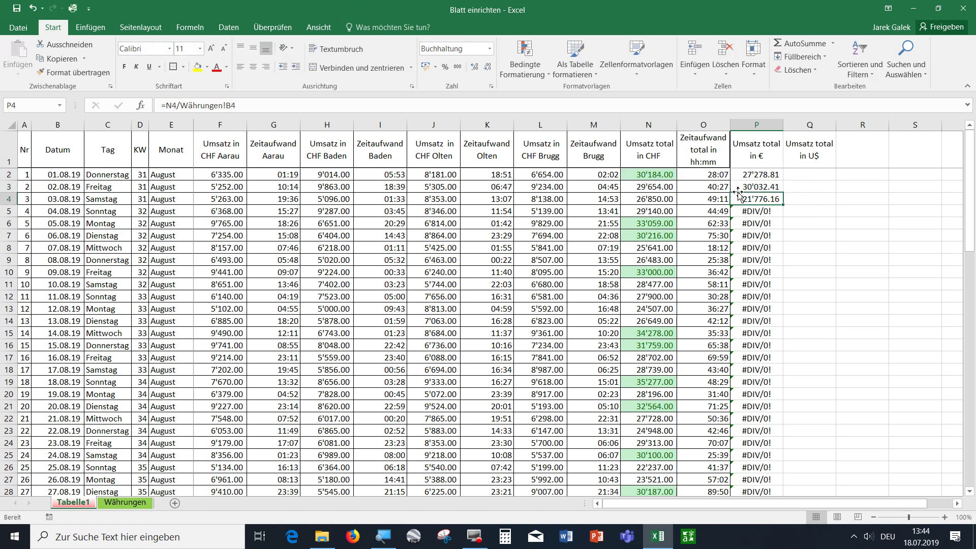
{"action": "double_click", "coordinate": [737, 199]}
{"action": "key", "text": "Return"}
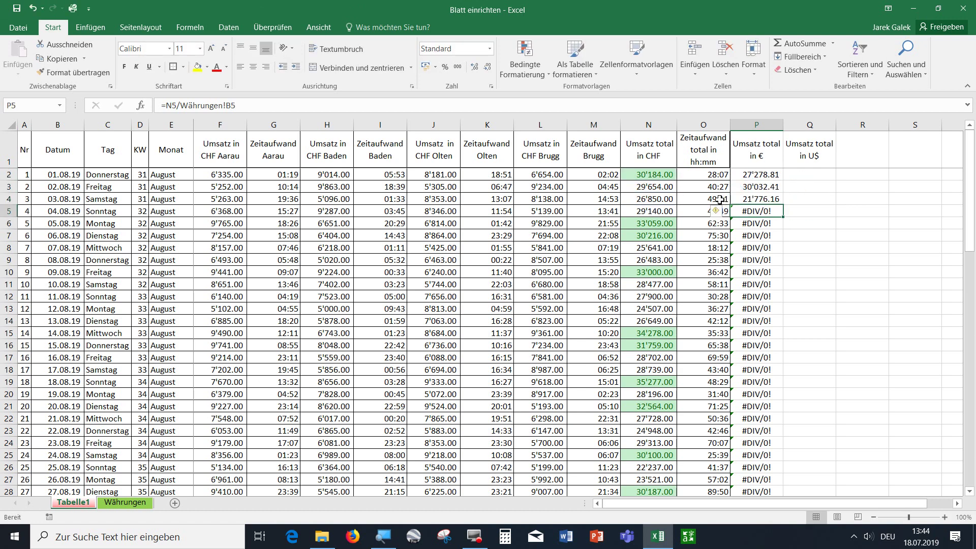
Lock the euro rate reference in P2 as Währungen!$B$2 with F4.
{"action": "left_click", "coordinate": [142, 505]}
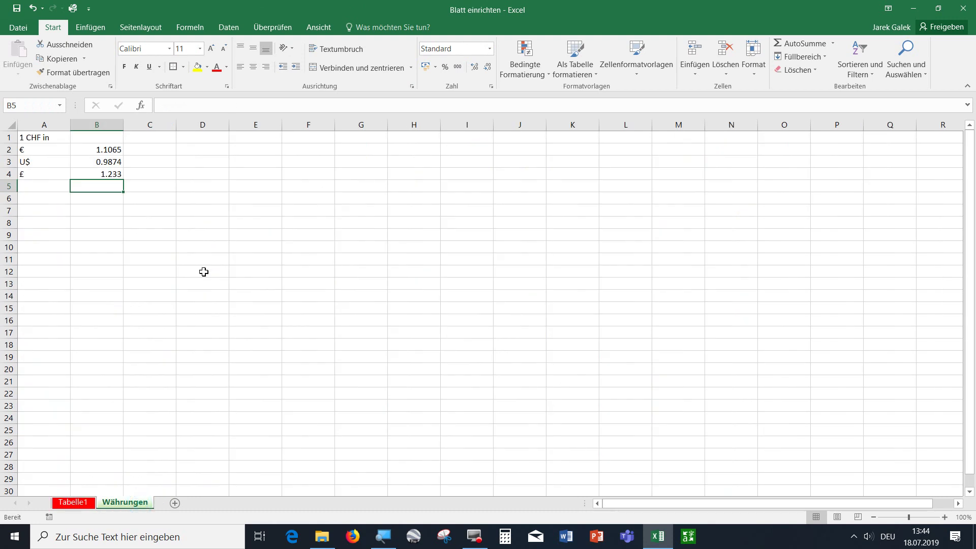
{"action": "left_click", "coordinate": [115, 150]}
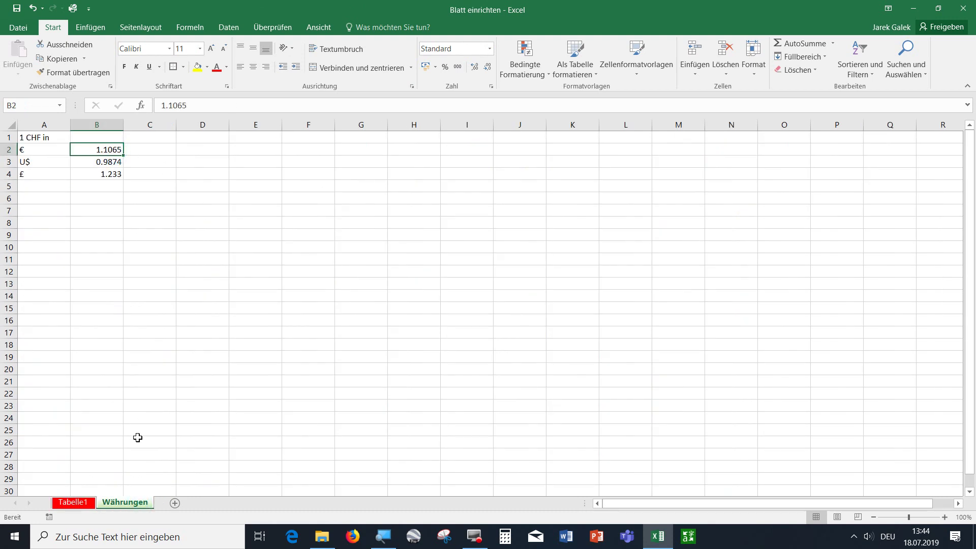
{"action": "left_click", "coordinate": [72, 502]}
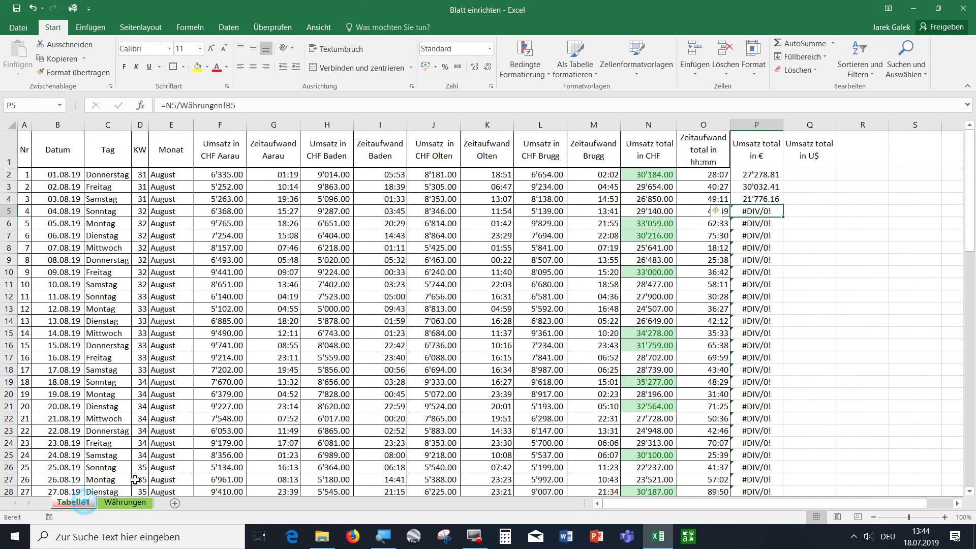
{"action": "left_click", "coordinate": [770, 175]}
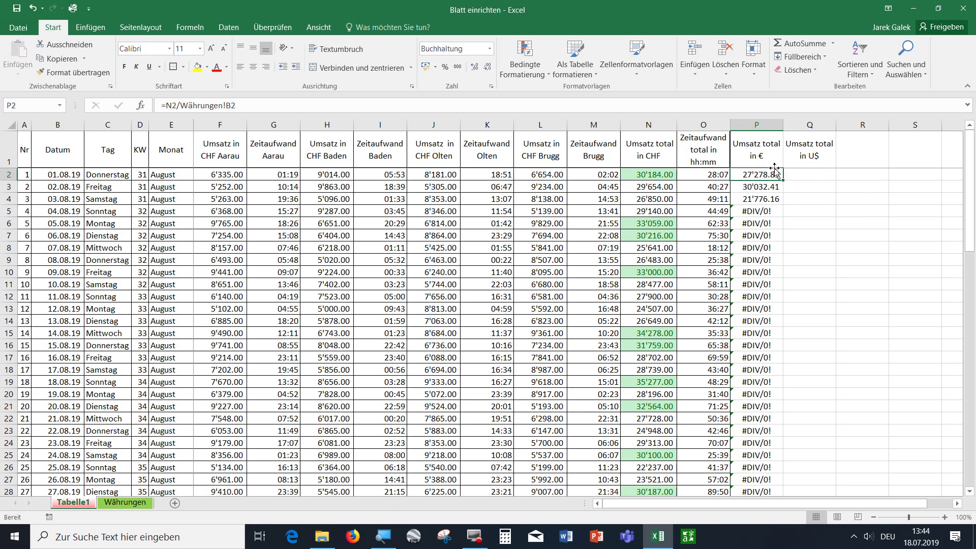
{"action": "double_click", "coordinate": [771, 174]}
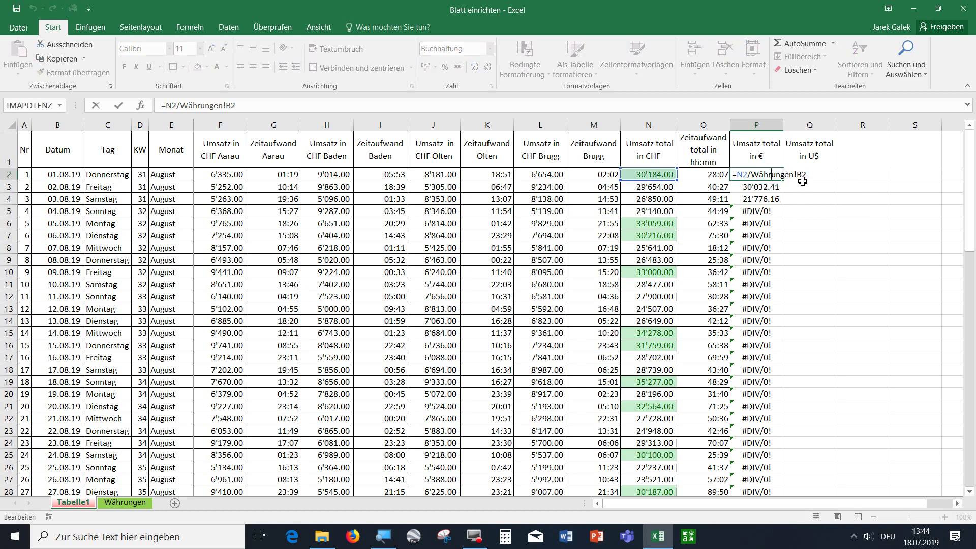
{"action": "left_click", "coordinate": [802, 181]}
{"action": "key", "text": "F4"}
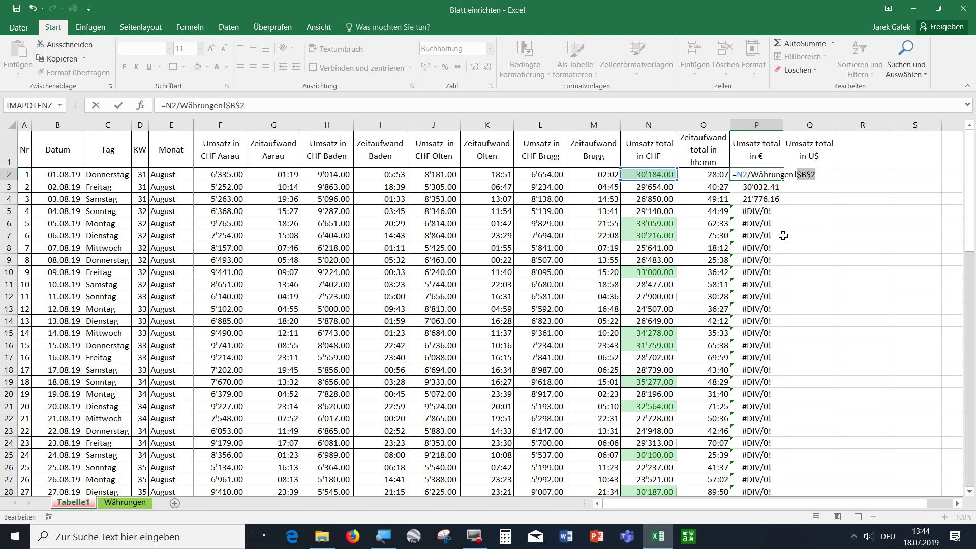
{"action": "key", "text": "Return"}
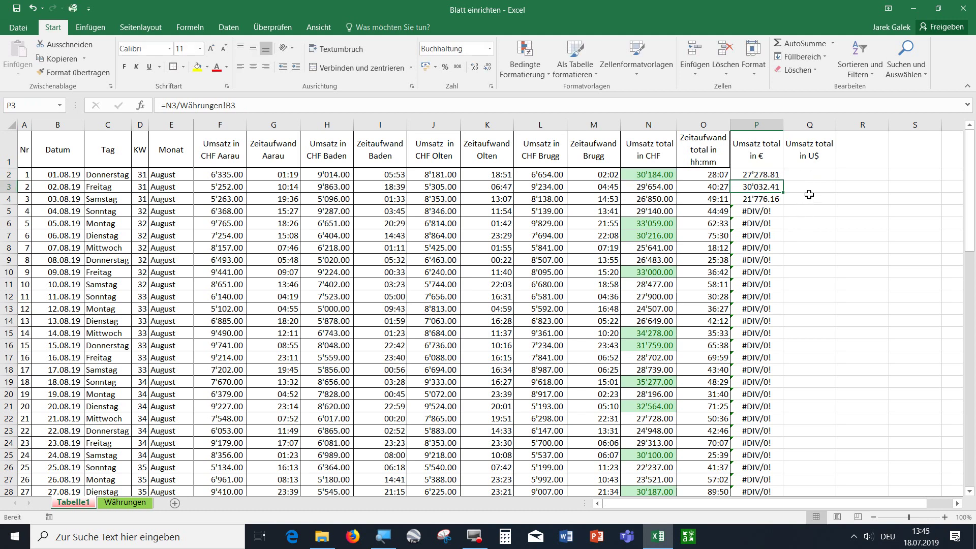
Copy the corrected euro formula down the whole of column P.
{"action": "left_click", "coordinate": [778, 173]}
{"action": "key", "text": "Right"}
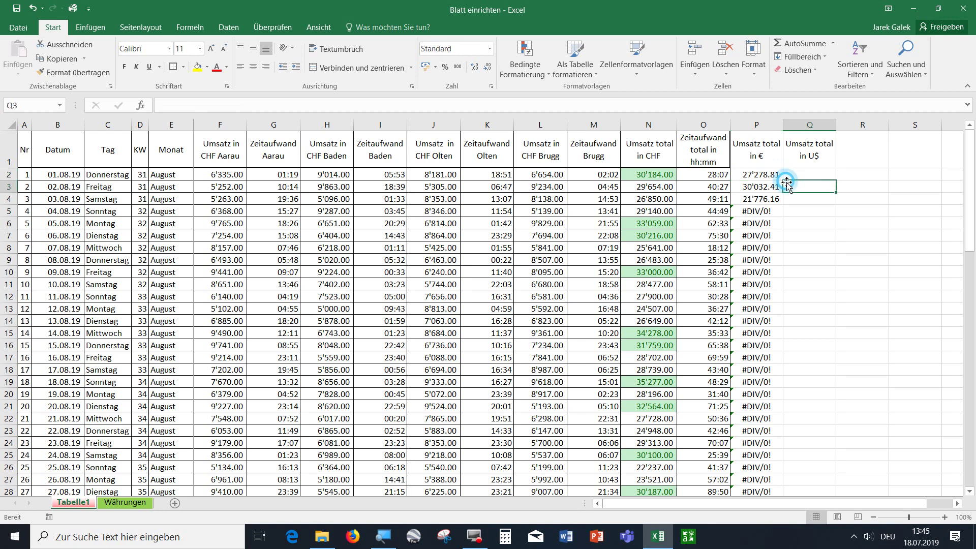
{"action": "left_click", "coordinate": [776, 176]}
{"action": "double_click", "coordinate": [783, 179]}
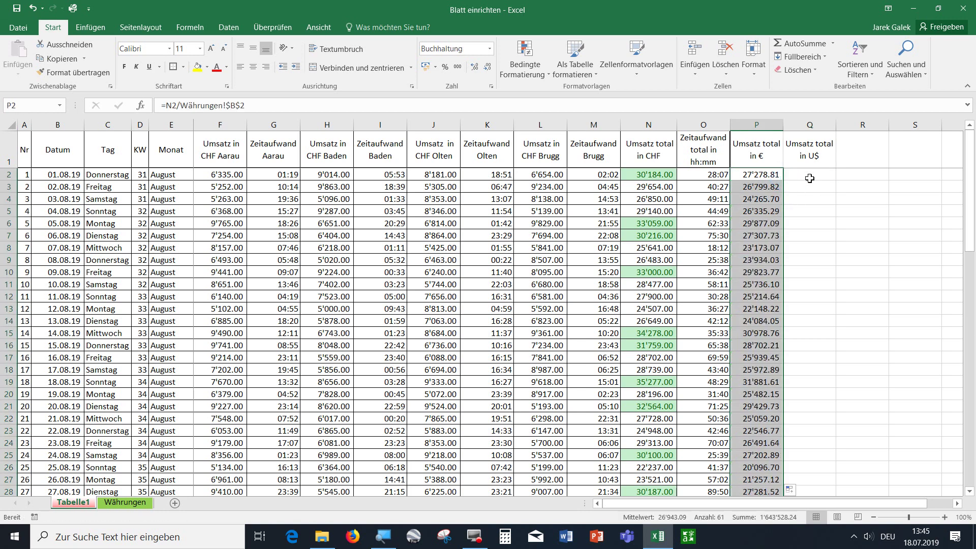
{"action": "left_click", "coordinate": [810, 176]}
Enter =N2/Währungen!B3 in Q2 for the US dollar conversion.
{"action": "type", "text": "="}
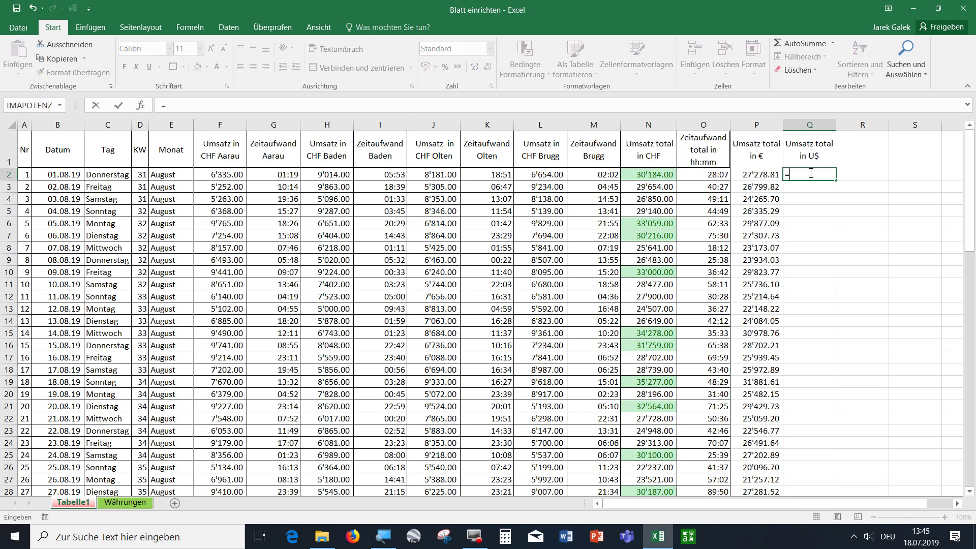
{"action": "left_click", "coordinate": [642, 177]}
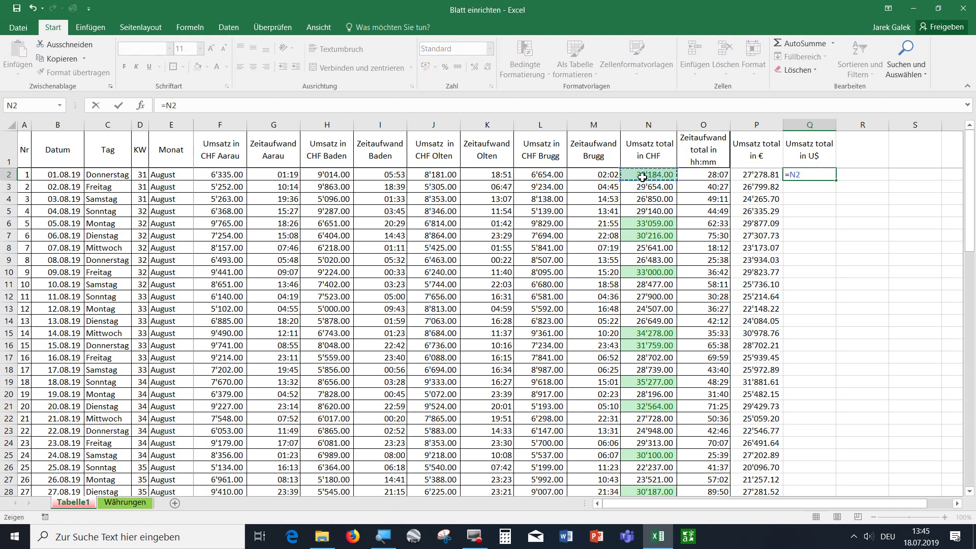
{"action": "type", "text": "/"}
{"action": "left_click", "coordinate": [109, 504]}
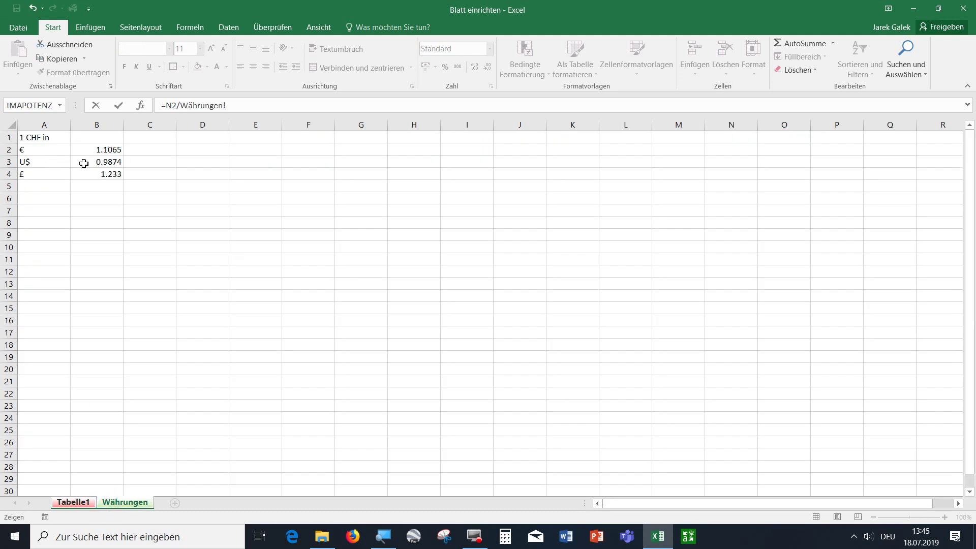
{"action": "left_click", "coordinate": [85, 164]}
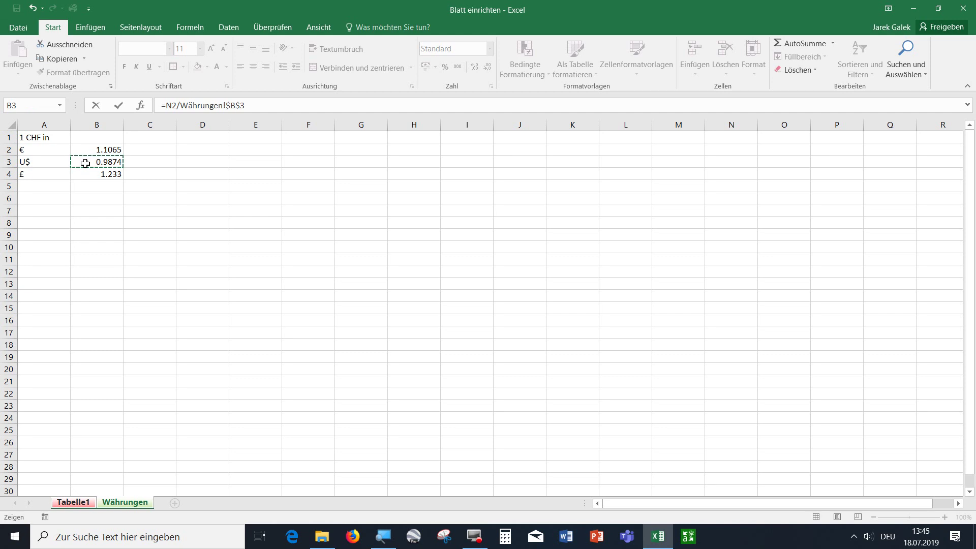
{"action": "key", "text": "Return"}
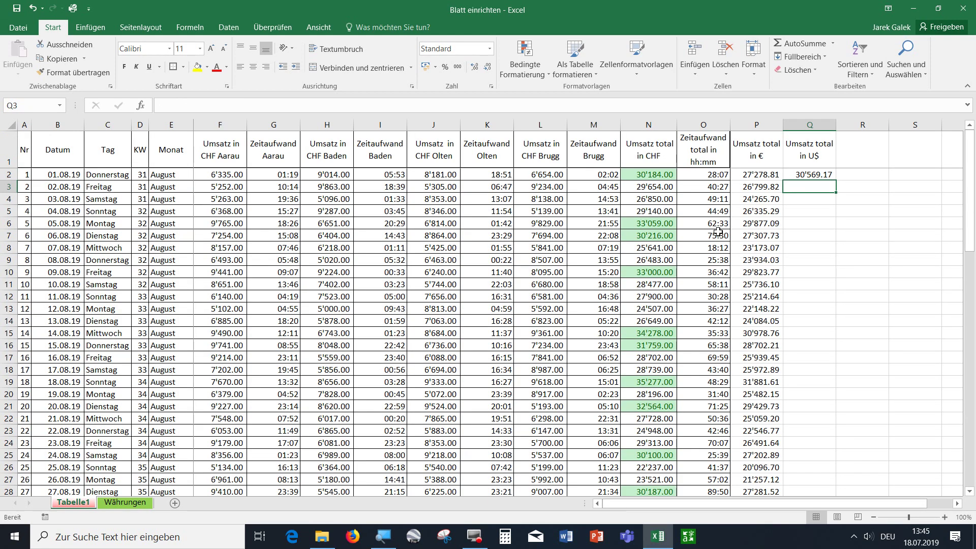
Copy the U$ header into R1 and change it to 'Umsatz total in £'.
{"action": "left_click", "coordinate": [835, 153]}
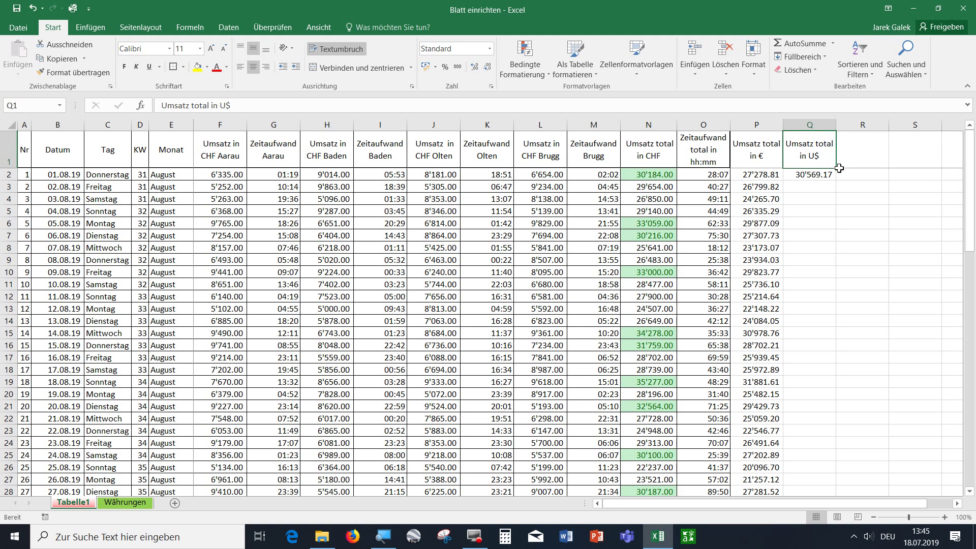
{"action": "left_click_drag", "start_coordinate": [838, 170], "coordinate": [884, 162]}
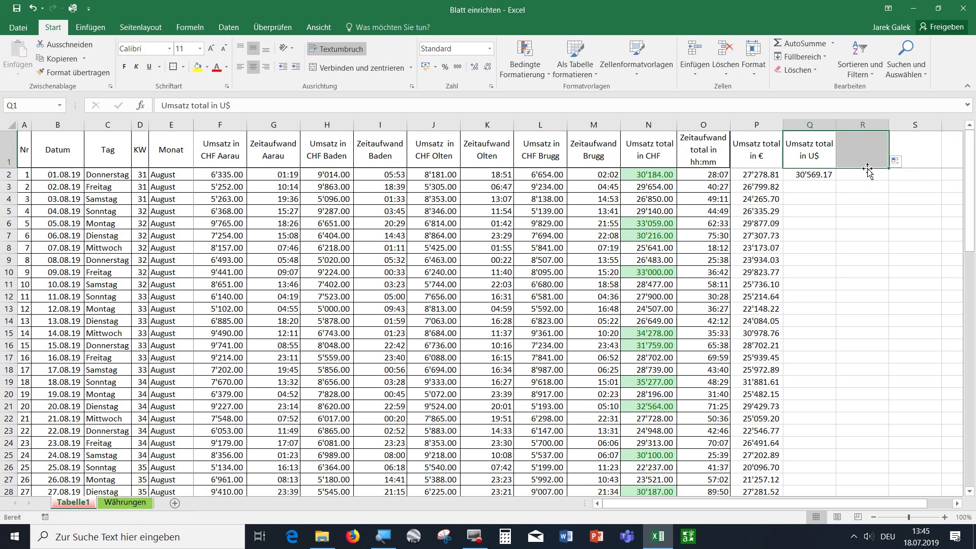
{"action": "double_click", "coordinate": [866, 158]}
{"action": "double_click", "coordinate": [866, 158]}
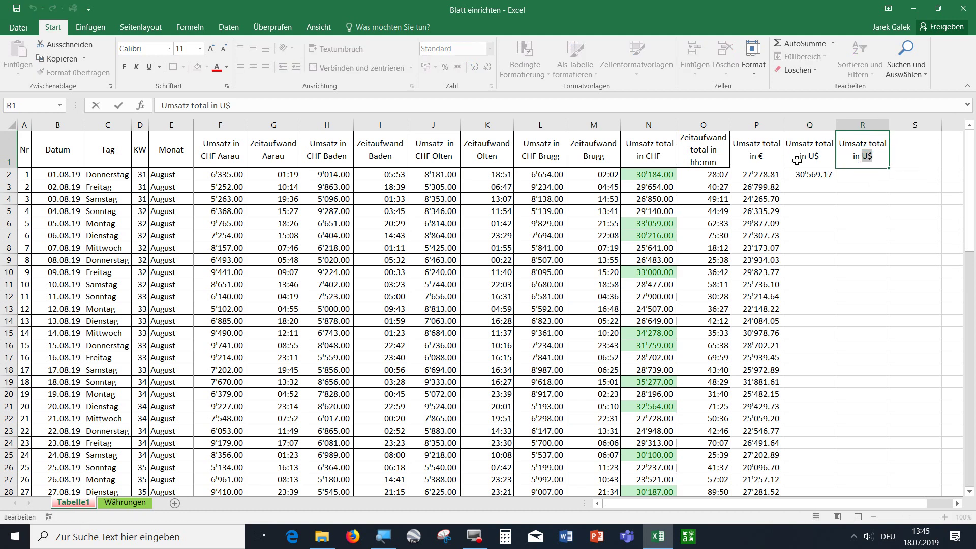
{"action": "type", "text": "£"}
{"action": "key", "text": "Return"}
Enter =N2/Währungen!$B$4 in R2 for the pound conversion.
{"action": "type", "text": "="}
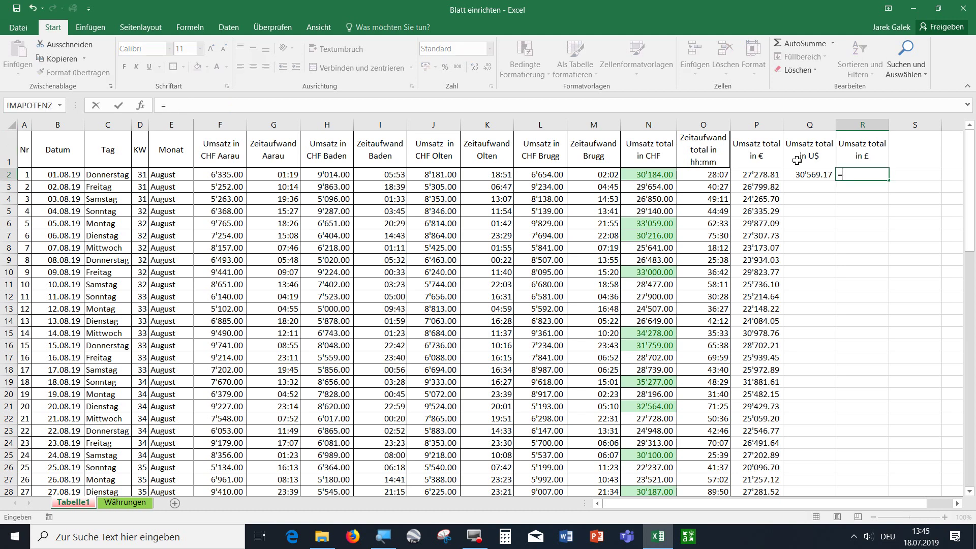
{"action": "left_click", "coordinate": [654, 174]}
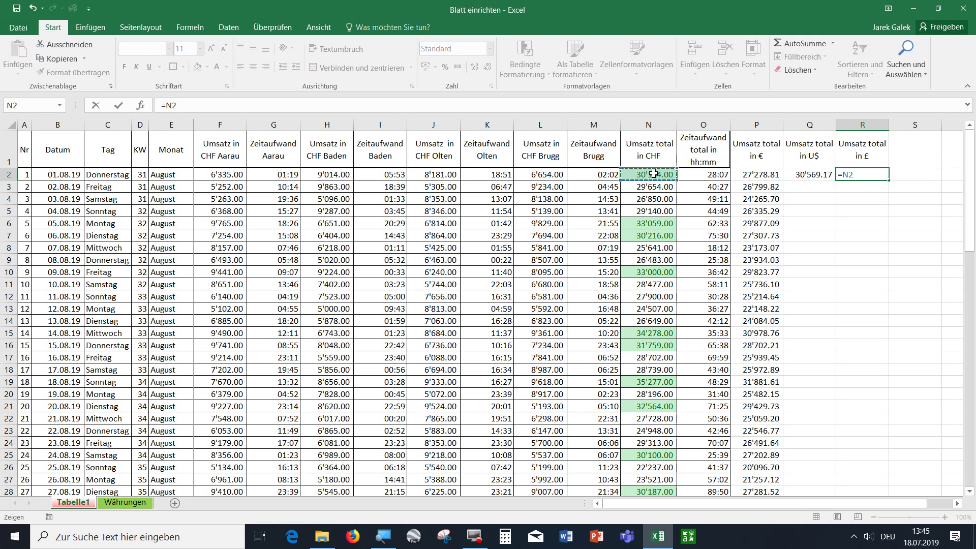
{"action": "type", "text": "/"}
{"action": "left_click", "coordinate": [121, 502]}
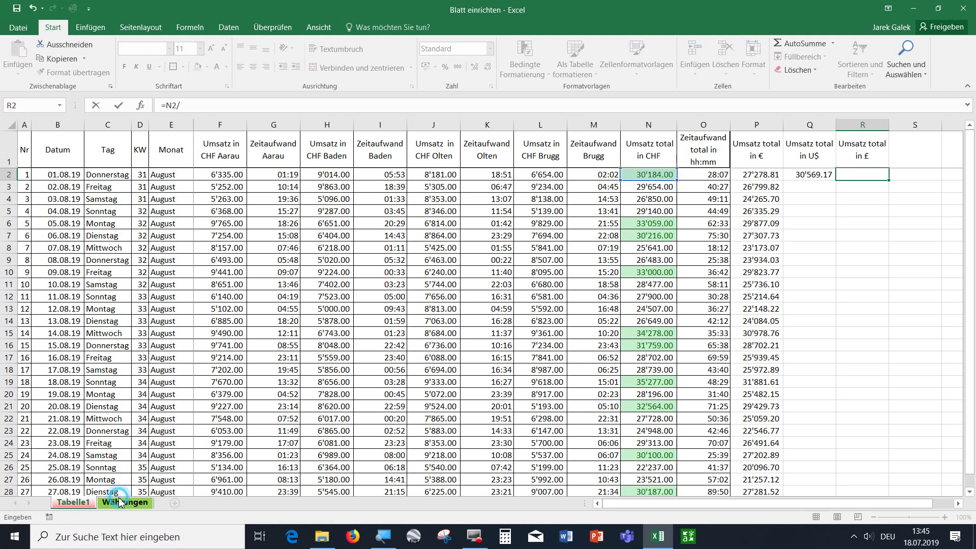
{"action": "left_click", "coordinate": [96, 177]}
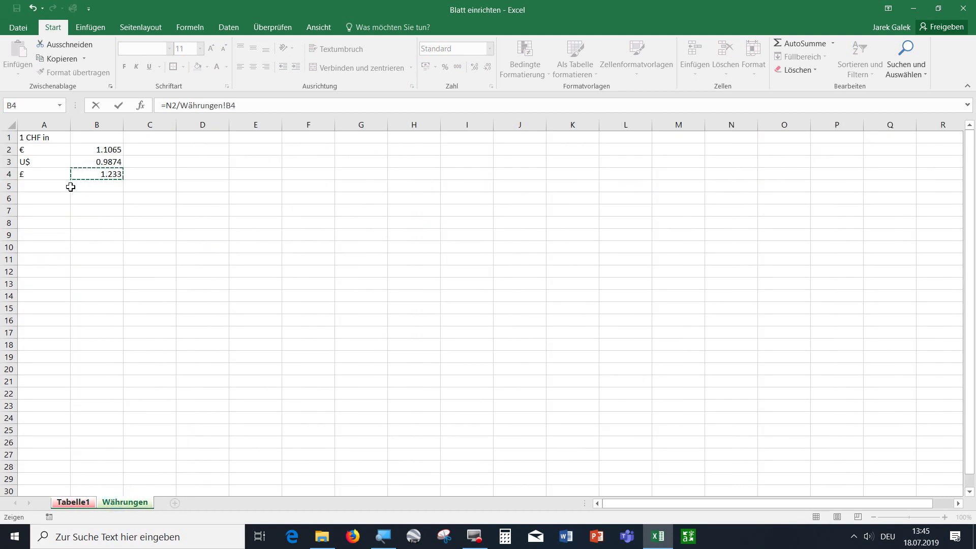
{"action": "key", "text": "F4"}
{"action": "key", "text": "Return"}
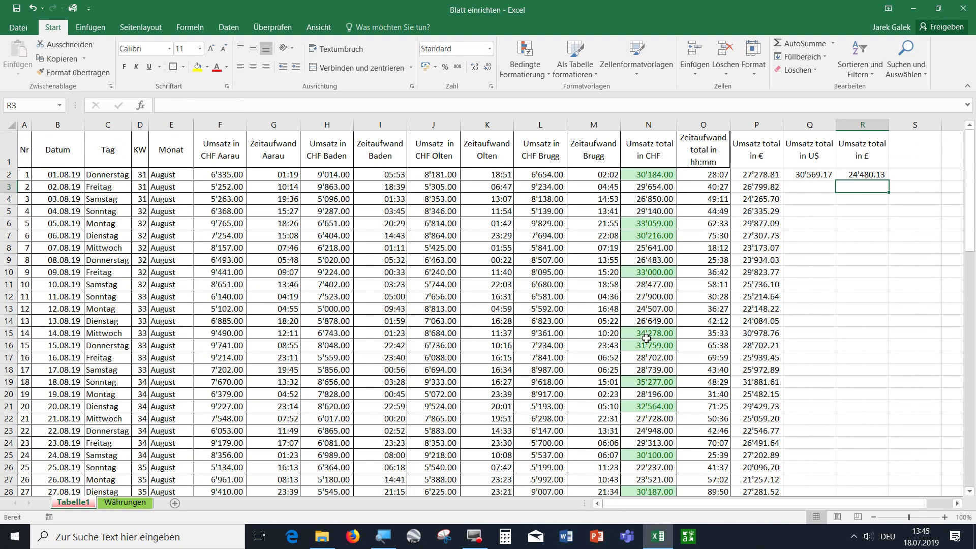
Fill the Q2:R2 dollar and pound formulas down the whole table.
{"action": "left_click_drag", "start_coordinate": [804, 173], "coordinate": [862, 174]}
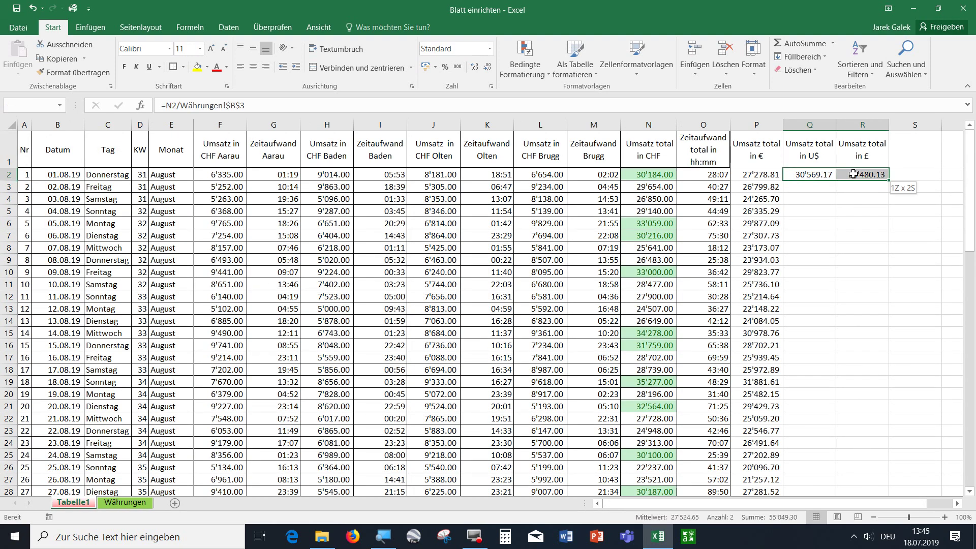
{"action": "double_click", "coordinate": [891, 181]}
{"action": "left_click", "coordinate": [846, 214]}
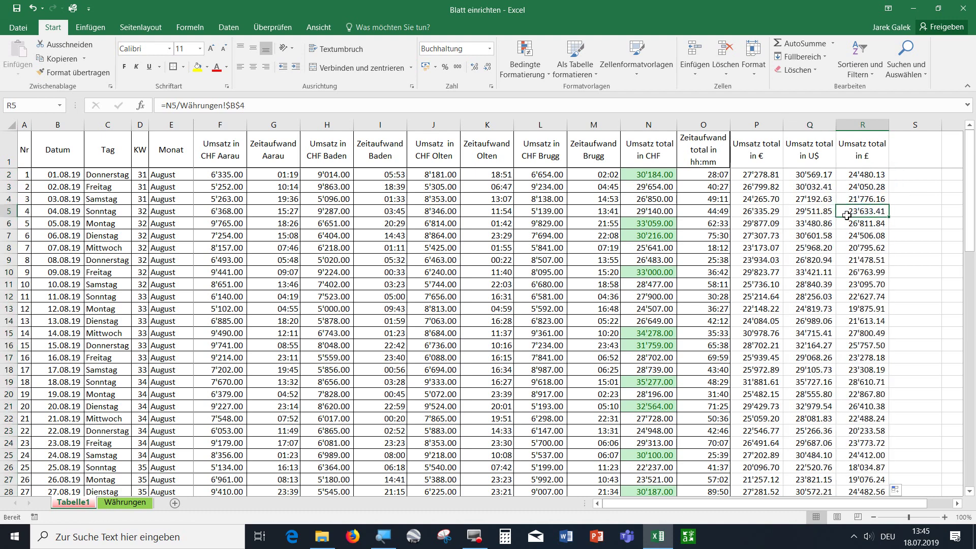
Apply Alle Rahmenlinien borders to the entire table A1:R62.
{"action": "left_click", "coordinate": [770, 161]}
{"action": "key", "text": "ctrl+a"}
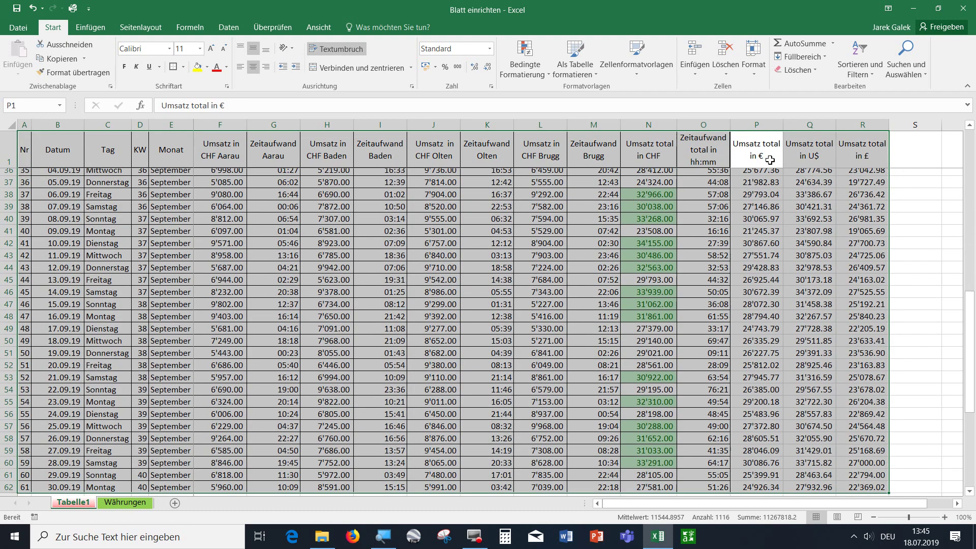
{"action": "left_click", "coordinate": [183, 66]}
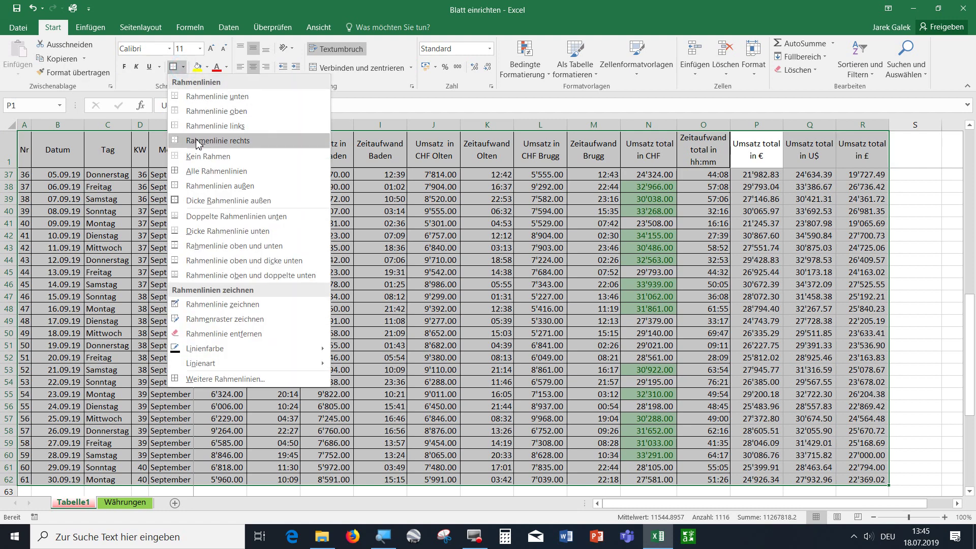
{"action": "left_click", "coordinate": [200, 173]}
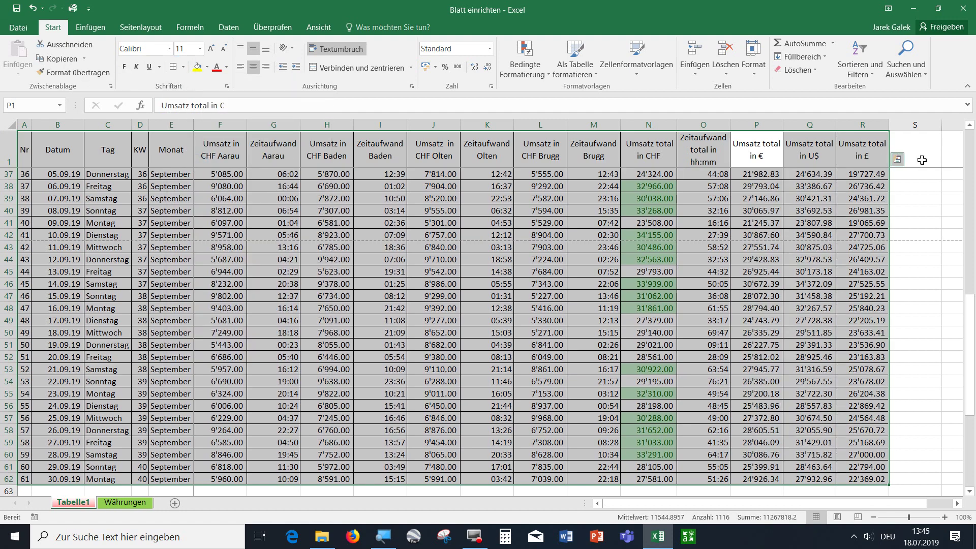
Give the header row A1:R1 a thick border.
{"action": "left_click_drag", "start_coordinate": [870, 157], "coordinate": [220, 152]}
{"action": "left_click_drag", "start_coordinate": [3, 146], "coordinate": [24, 149]}
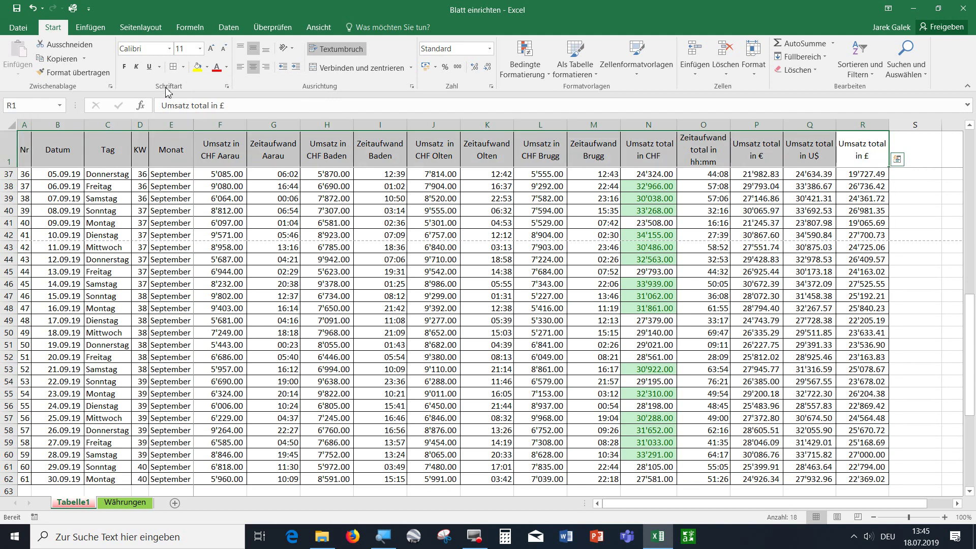
{"action": "left_click", "coordinate": [183, 68]}
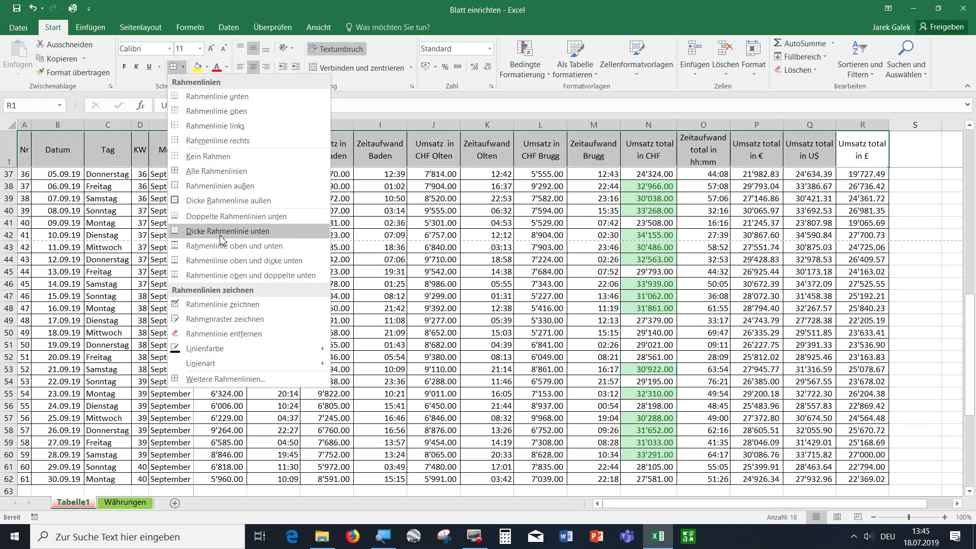
{"action": "left_click", "coordinate": [233, 201]}
{"action": "left_click", "coordinate": [584, 296]}
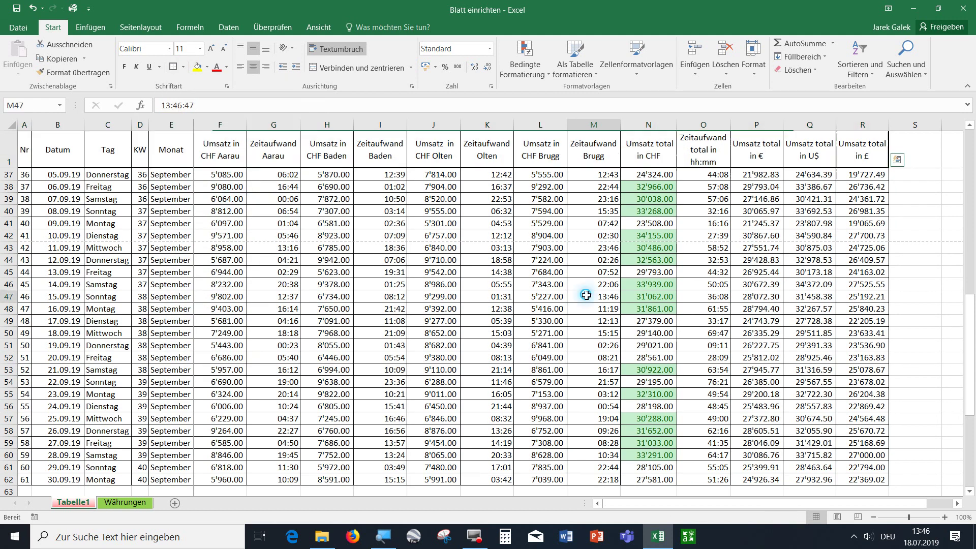
{"action": "left_click", "coordinate": [551, 287]}
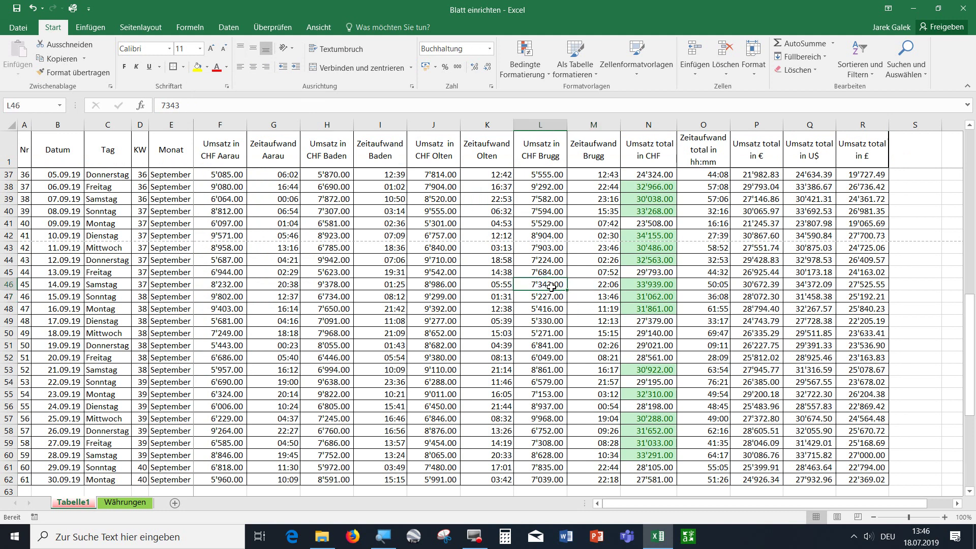
Rename the Tabelle1 tab to 'Auswertung Aug.-Sept.', correcting the caps-lock typo.
{"action": "scroll", "coordinate": [550, 290], "scroll_direction": "down", "scroll_amount": 2}
{"action": "scroll", "coordinate": [554, 285], "scroll_direction": "down", "scroll_amount": 2}
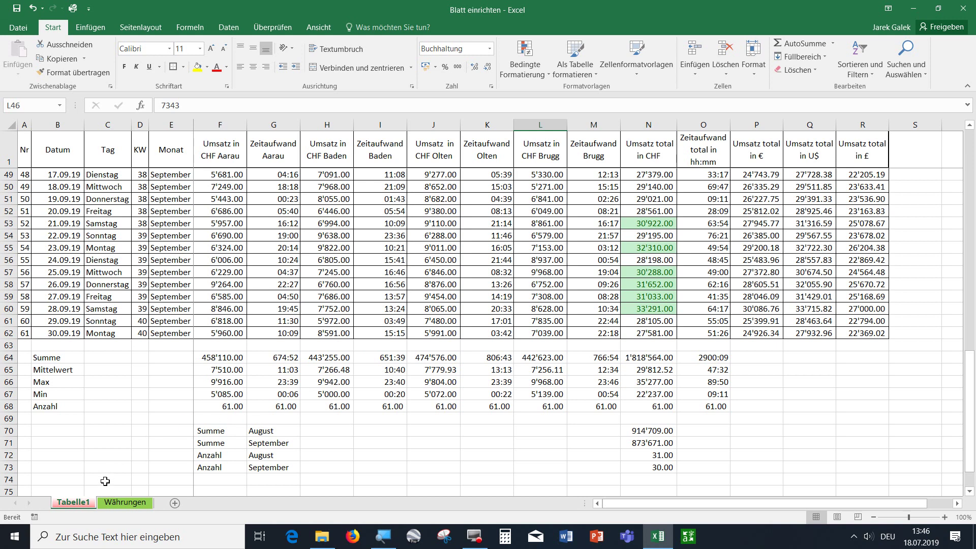
{"action": "double_click", "coordinate": [80, 503]}
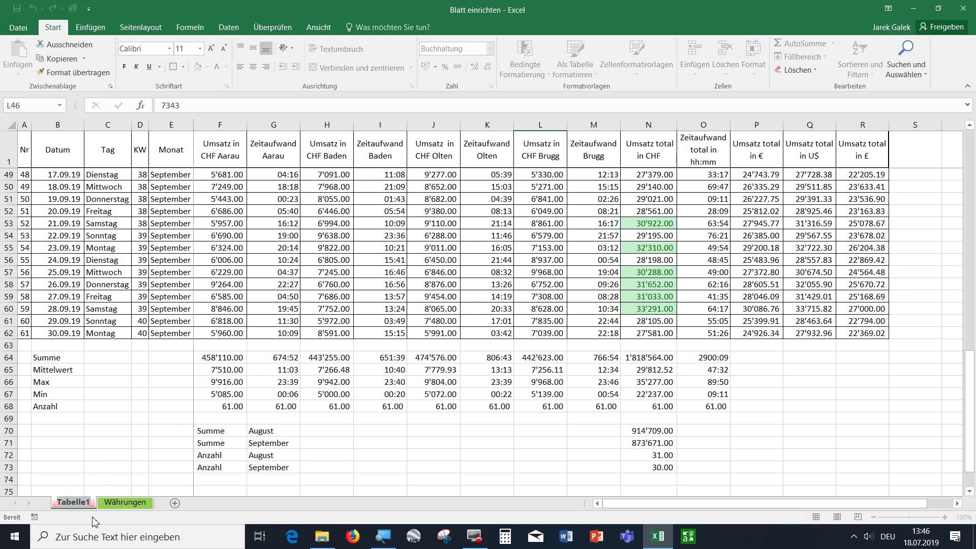
{"action": "type", "text": "aUSWERT"}
{"action": "type", "text": "UNG"}
{"action": "key", "text": "Return"}
{"action": "key", "text": "BackSpace"}
{"action": "key", "text": "BackSpace"}
{"action": "key", "text": "BackSpace"}
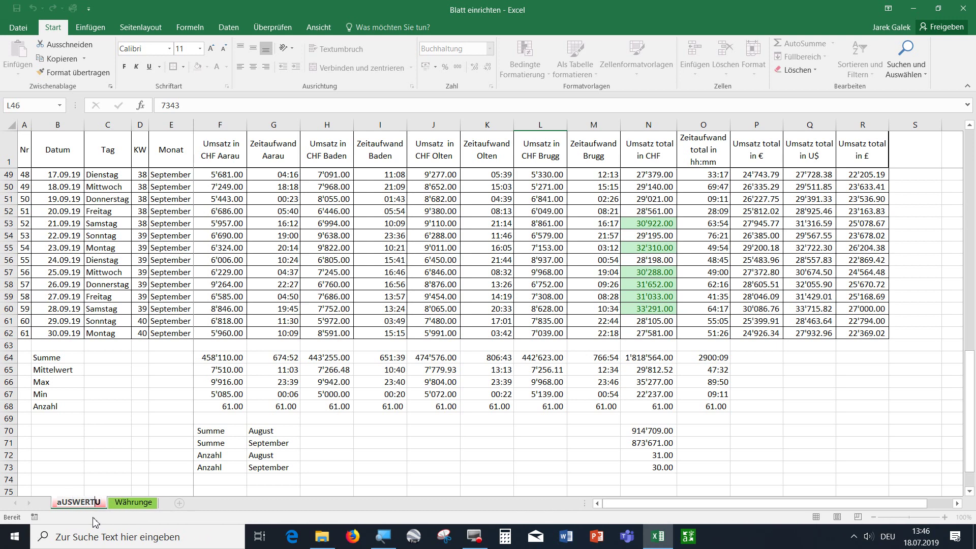
{"action": "key", "text": "BackSpace"}
{"action": "key", "text": "BackSpace"}
{"action": "key", "text": "BackSpace"}
{"action": "type", "text": "A"}
{"action": "key", "text": "Caps_Lock"}
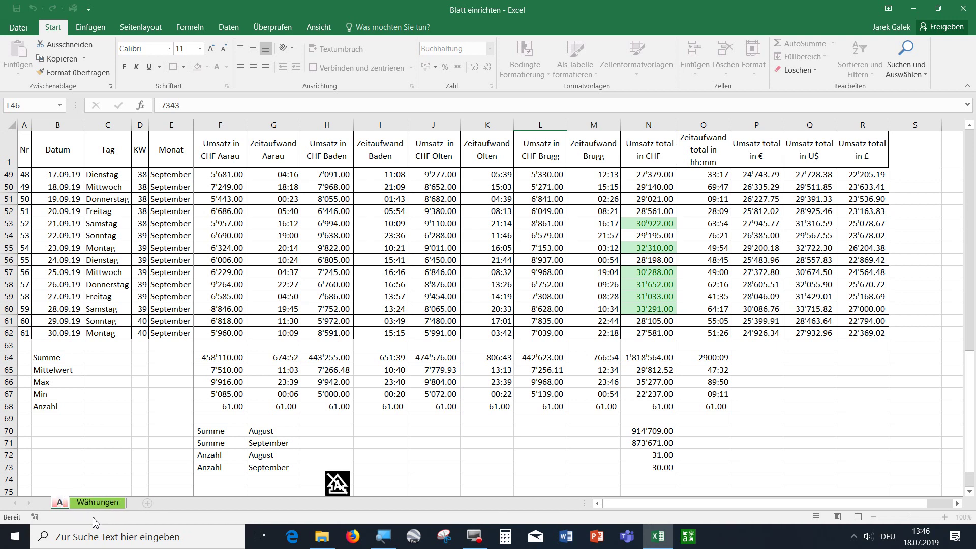
{"action": "type", "text": "usw"}
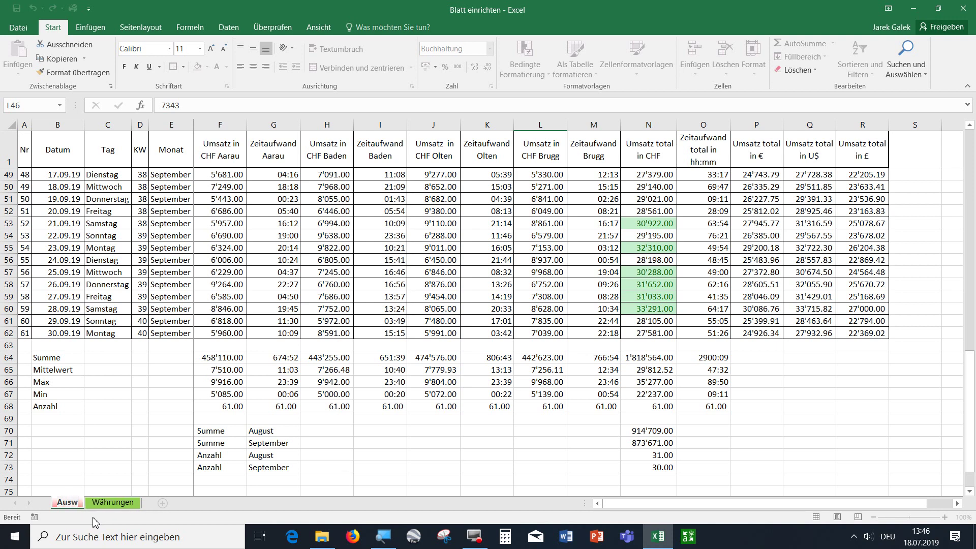
{"action": "type", "text": "ertung A"}
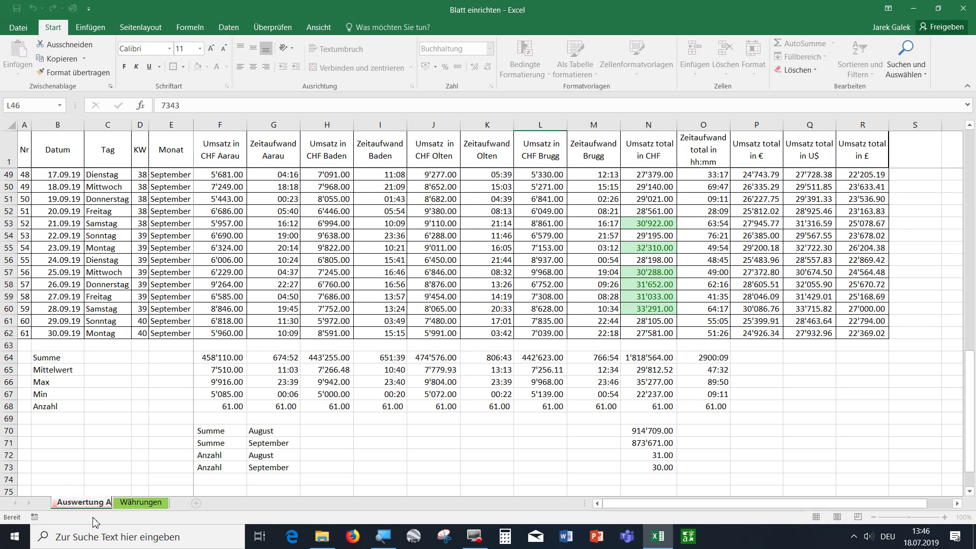
{"action": "type", "text": "ug.-"}
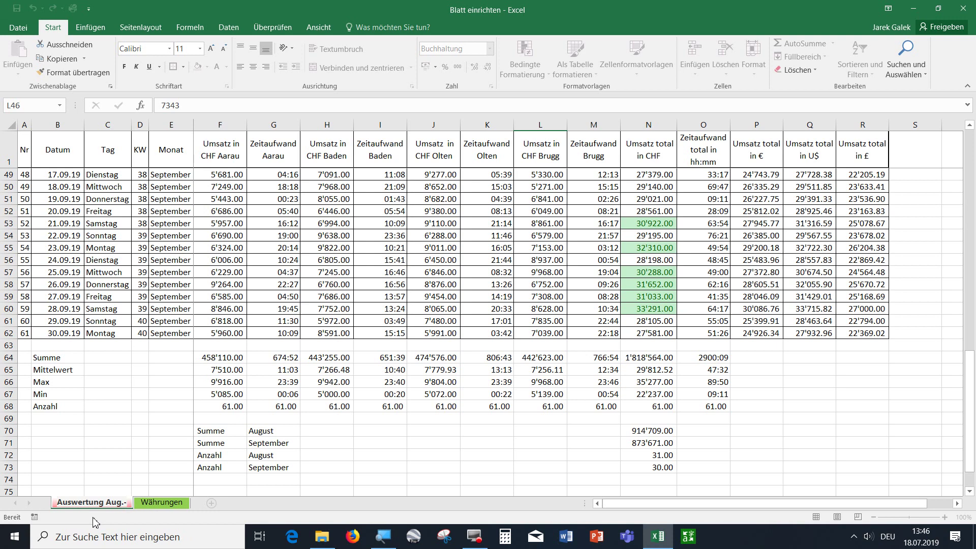
{"action": "type", "text": "Sept."}
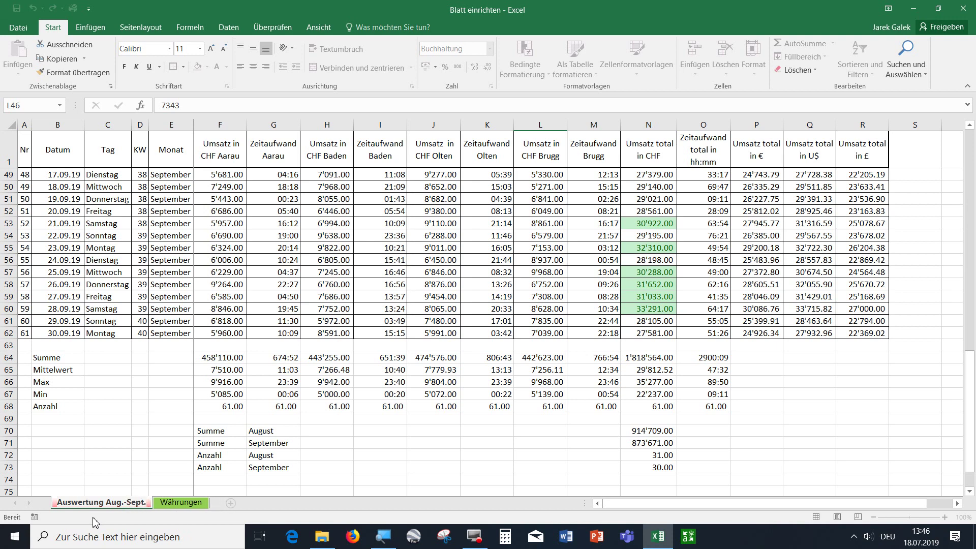
Confirm the new sheet name, then hide the Währungen tab with Ausblenden.
{"action": "left_click", "coordinate": [184, 490]}
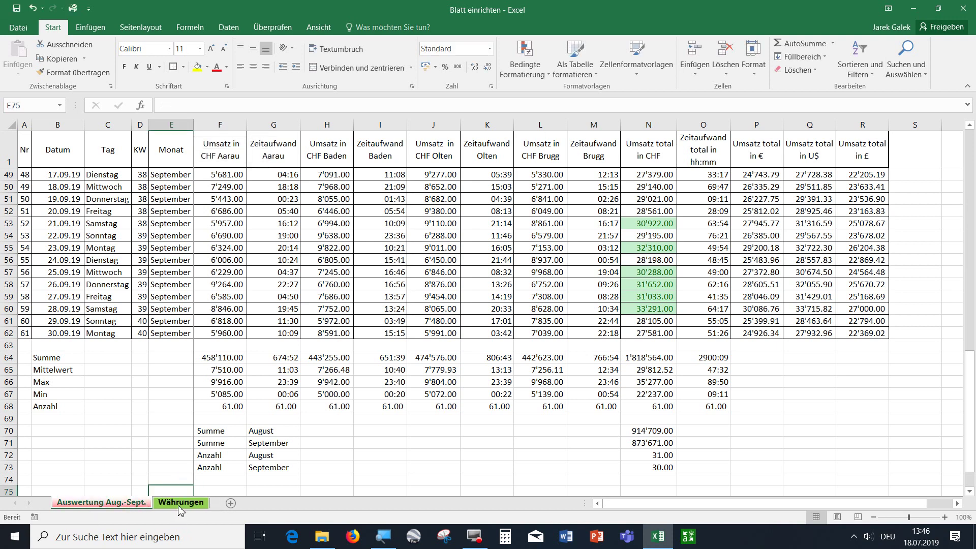
{"action": "left_click", "coordinate": [165, 507]}
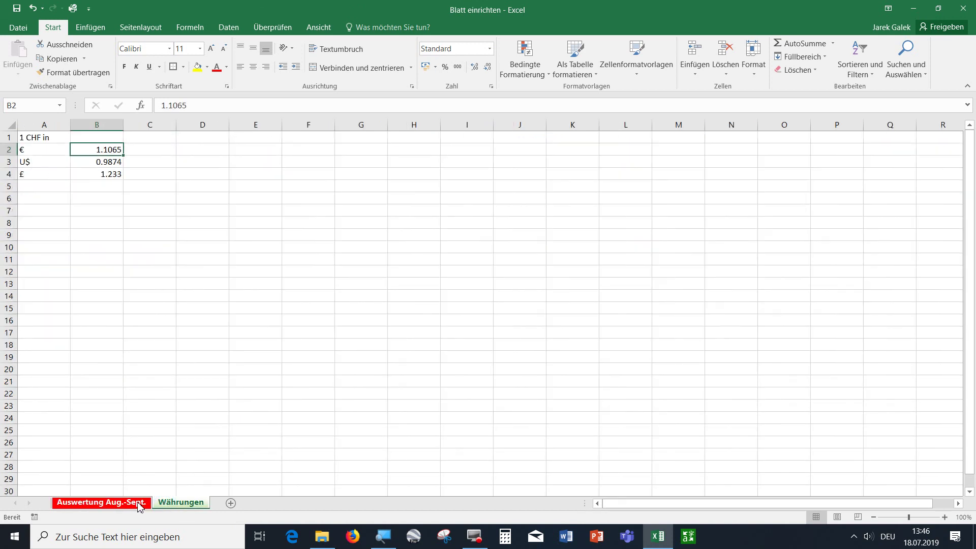
{"action": "right_click", "coordinate": [199, 510]}
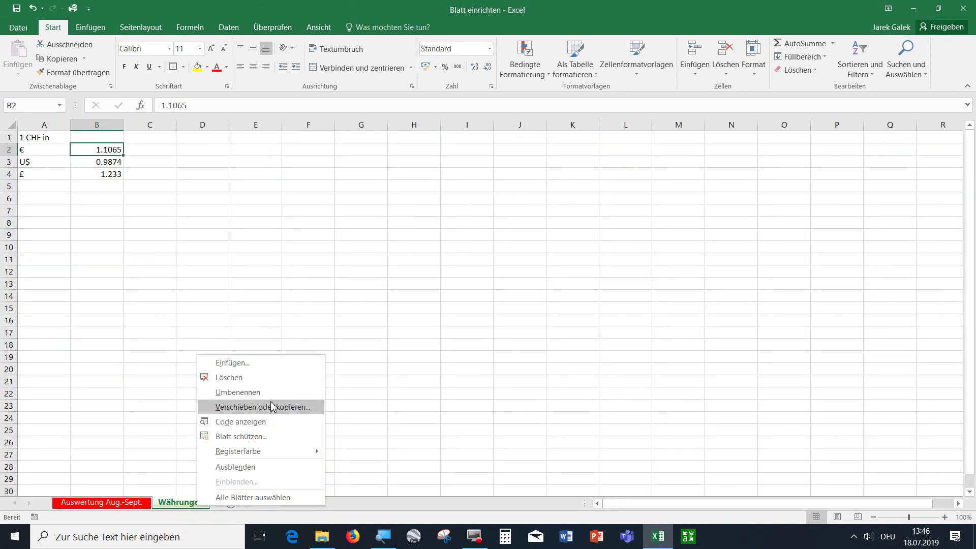
{"action": "left_click", "coordinate": [277, 466]}
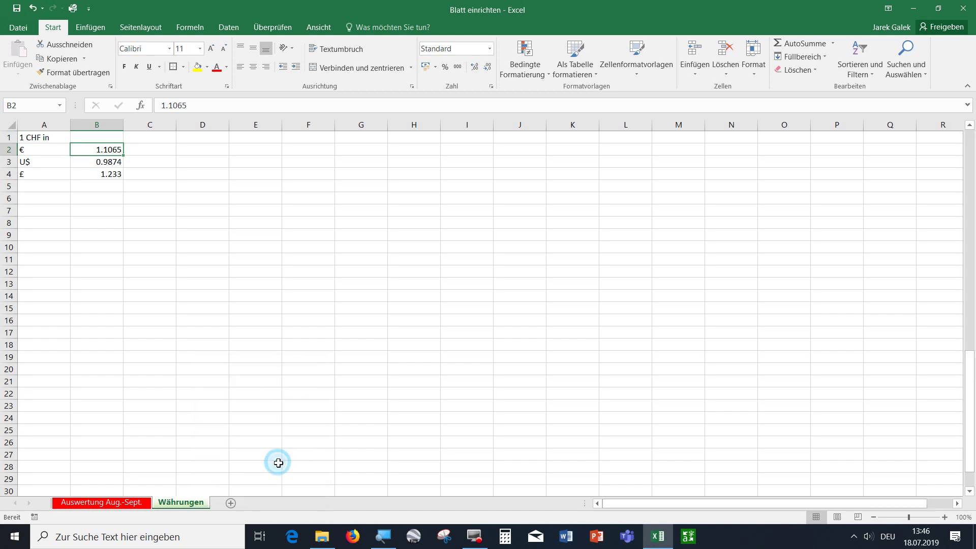
{"action": "left_click", "coordinate": [553, 241]}
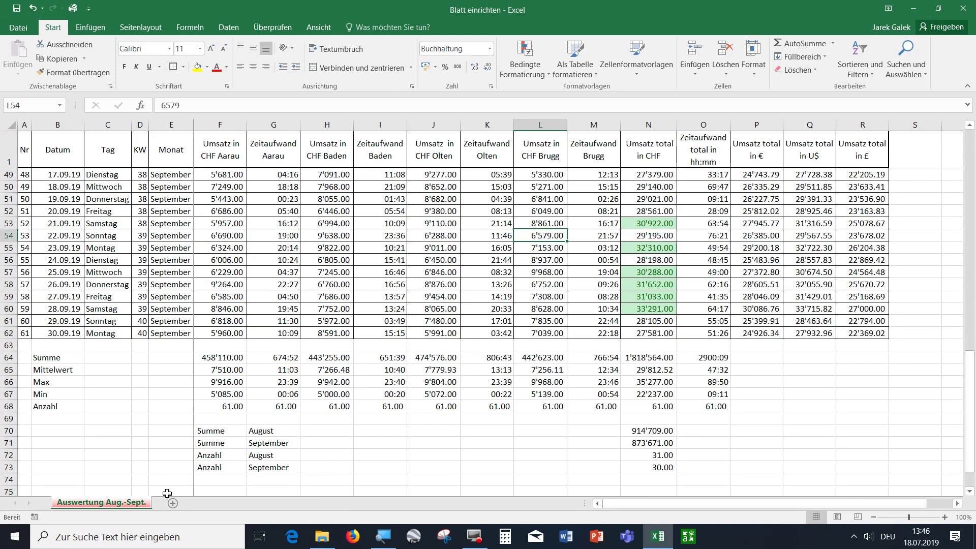